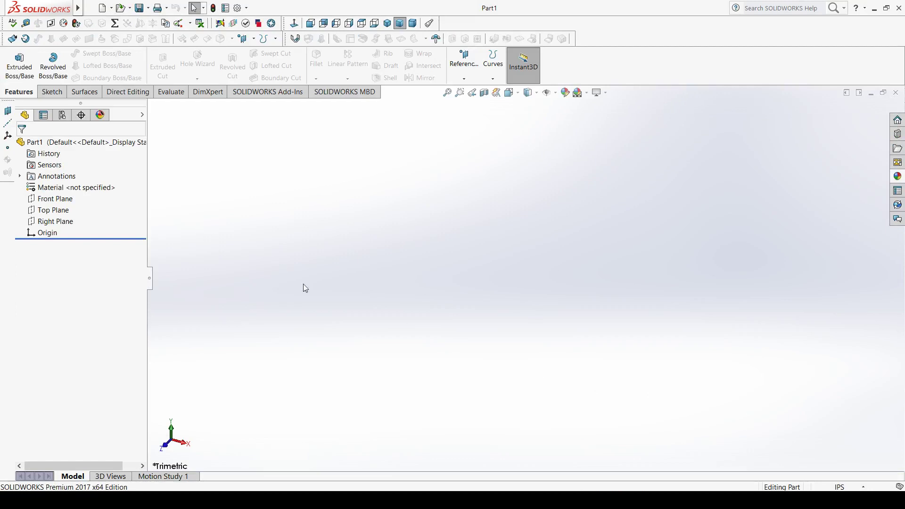
Switch the part to MMGS units and start a sketch on the Top Plane.
click(840, 487)
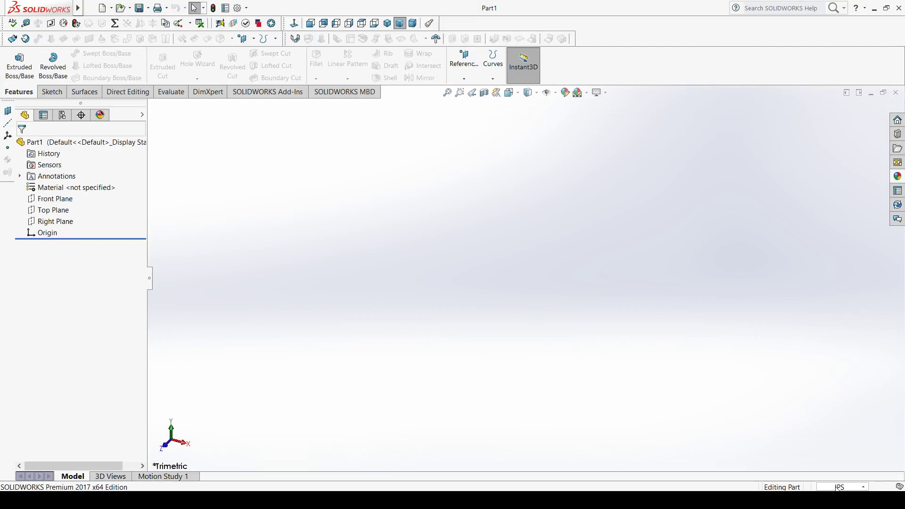
click(820, 445)
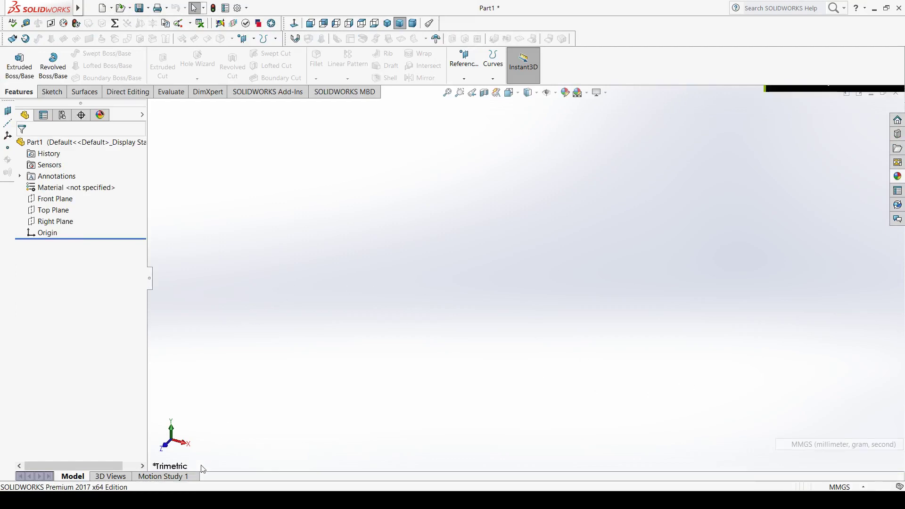
click(49, 210)
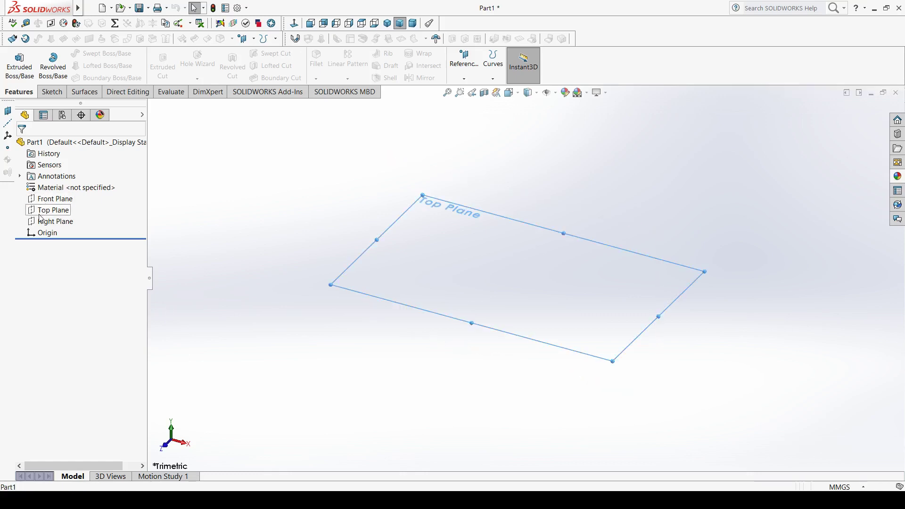
click(492, 244)
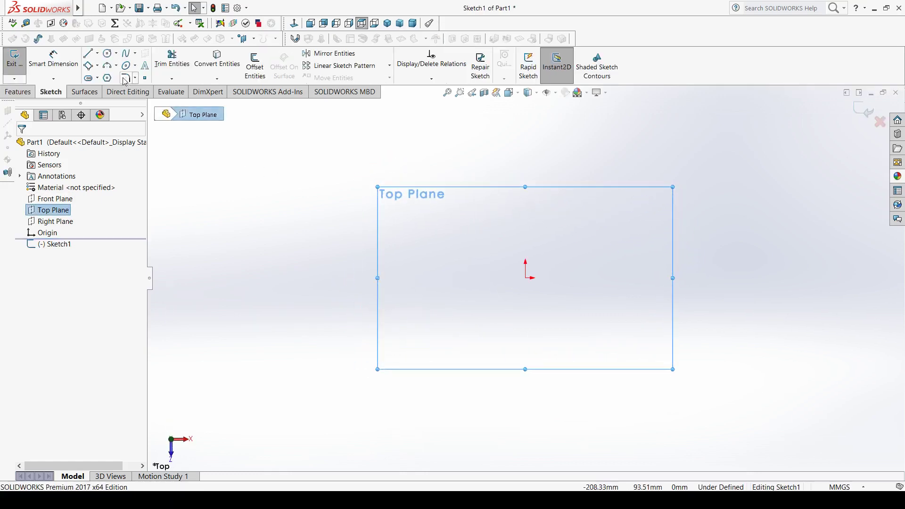
Draw an origin-centred circle and dimension its diameter to 30 mm.
click(107, 53)
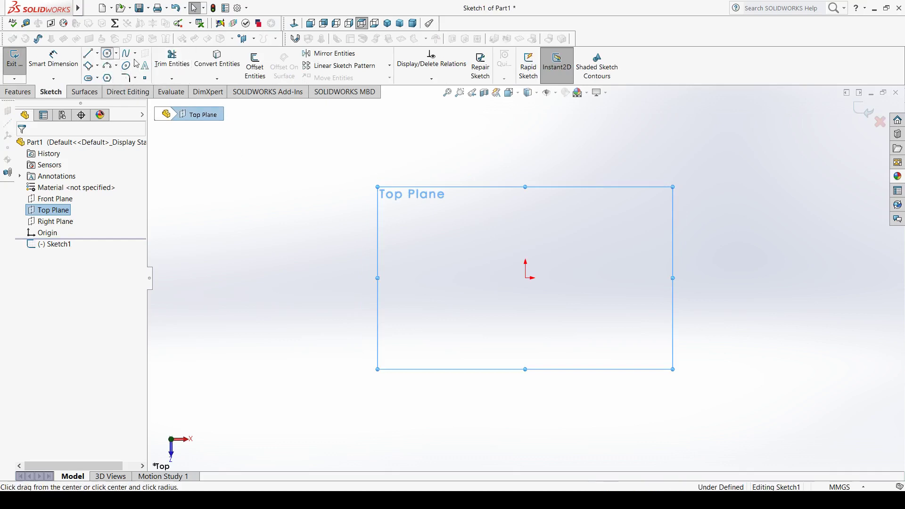
click(526, 278)
click(633, 246)
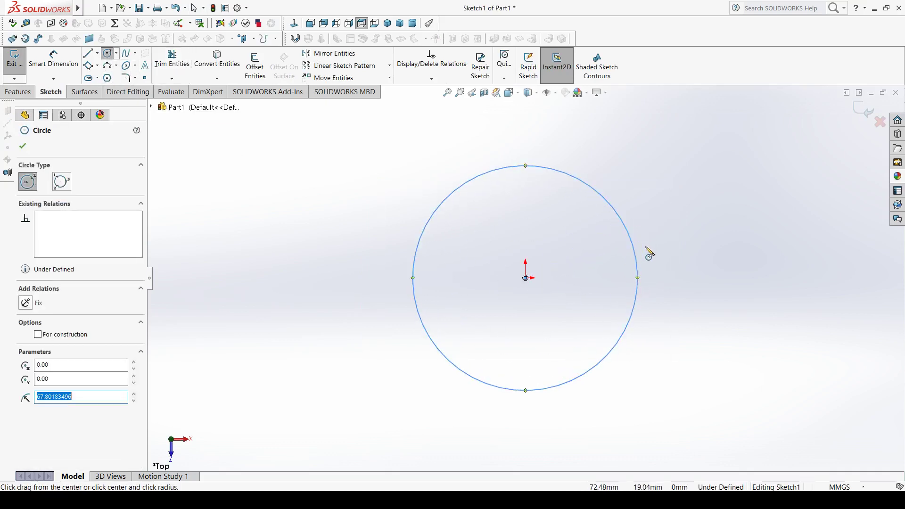
key(d)
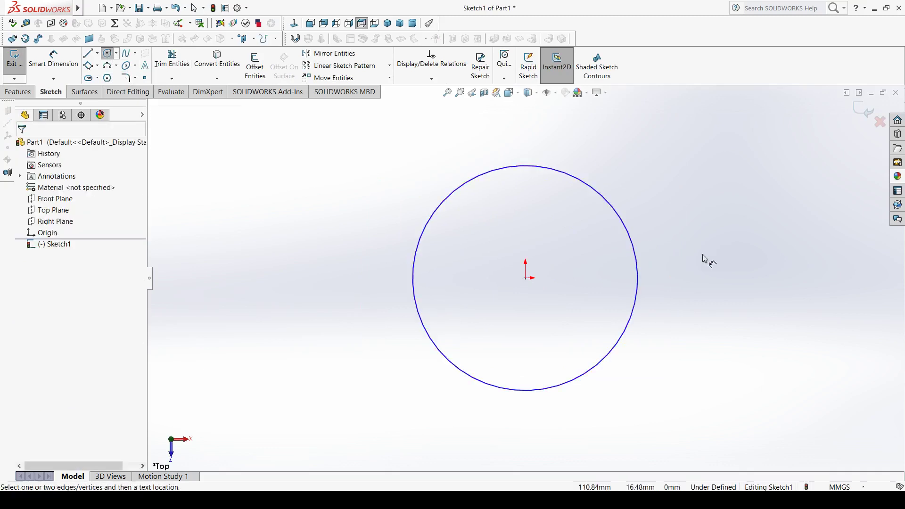
click(639, 283)
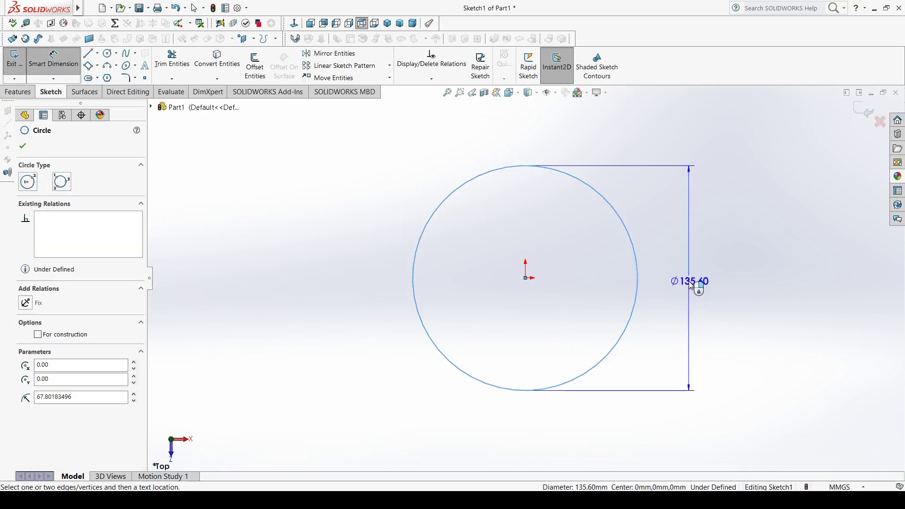
click(690, 281)
text(30)
key(Return)
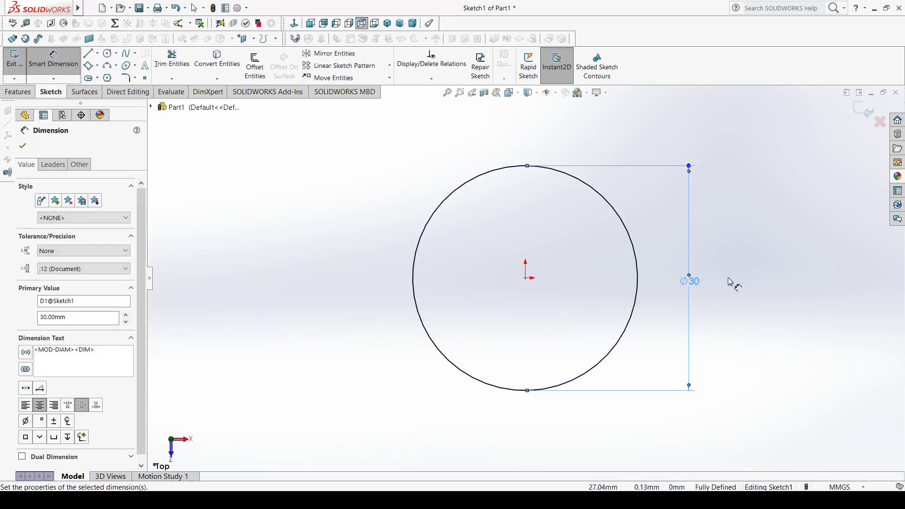
Extrude the circle as a thin feature with 85 mm wall and 2.5 mm Mid Plane depth.
click(18, 92)
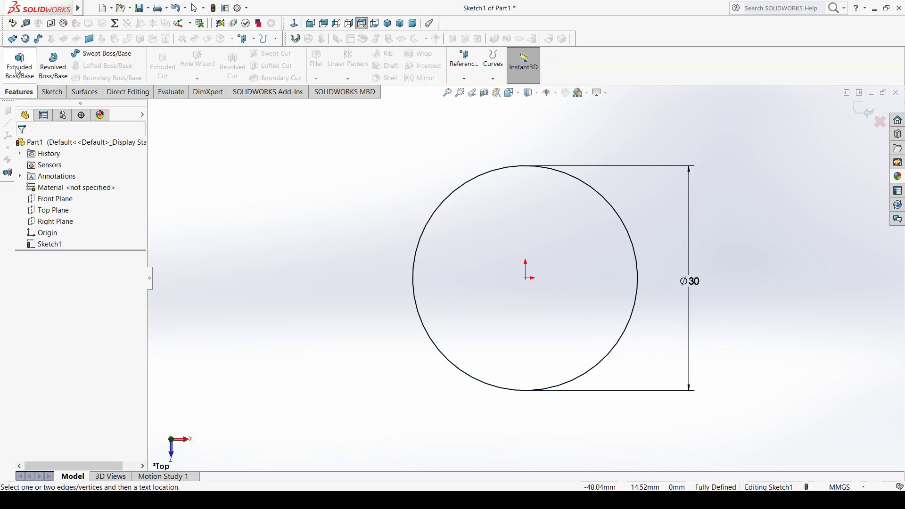
click(18, 66)
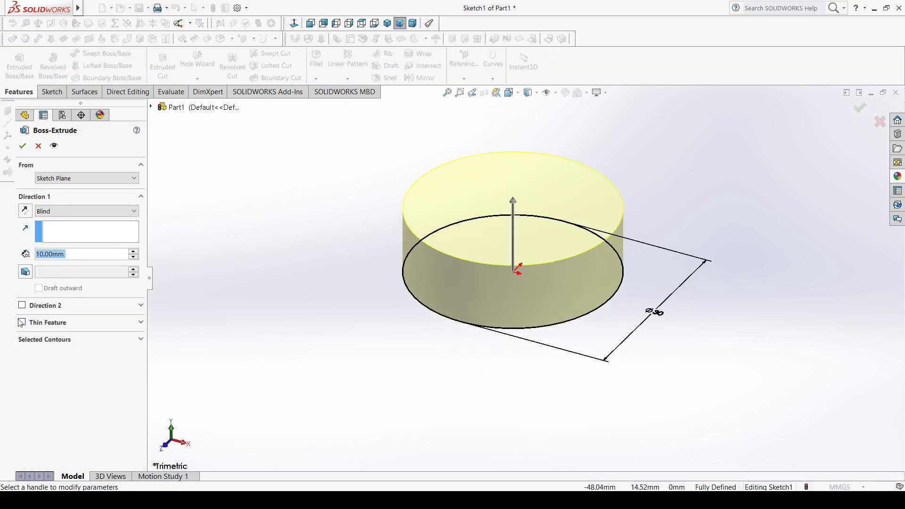
click(22, 323)
text(85)
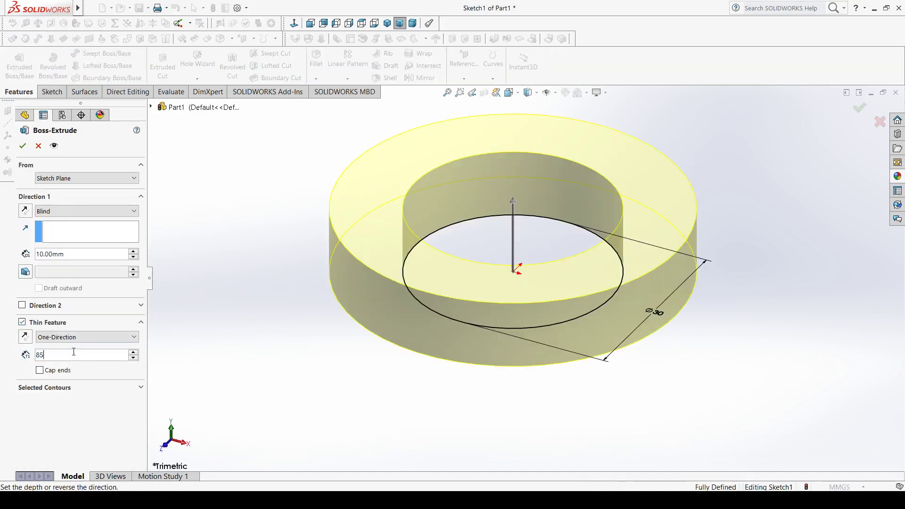
key(Return)
key(f)
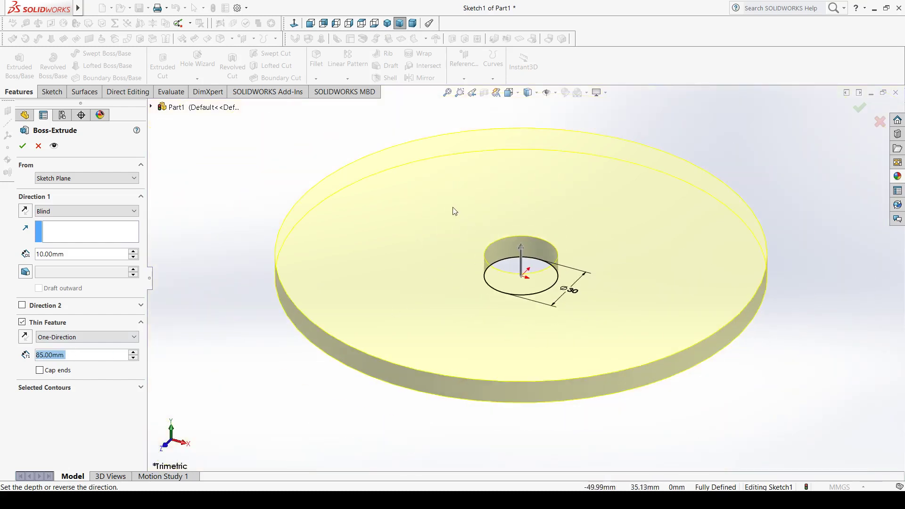
text(2.5)
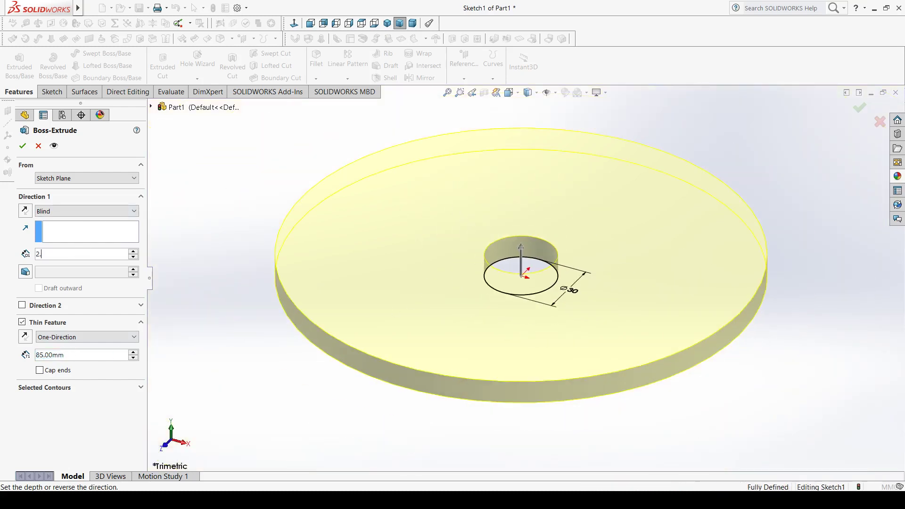
key(Return)
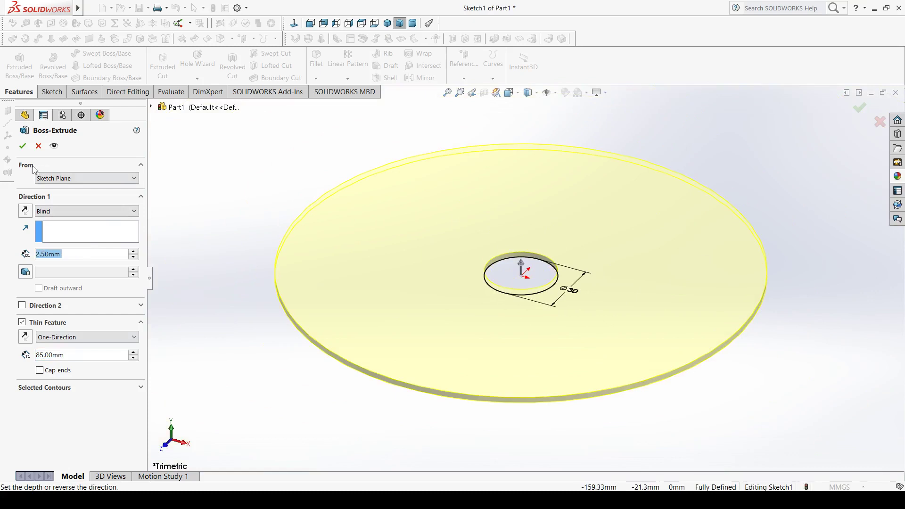
click(73, 226)
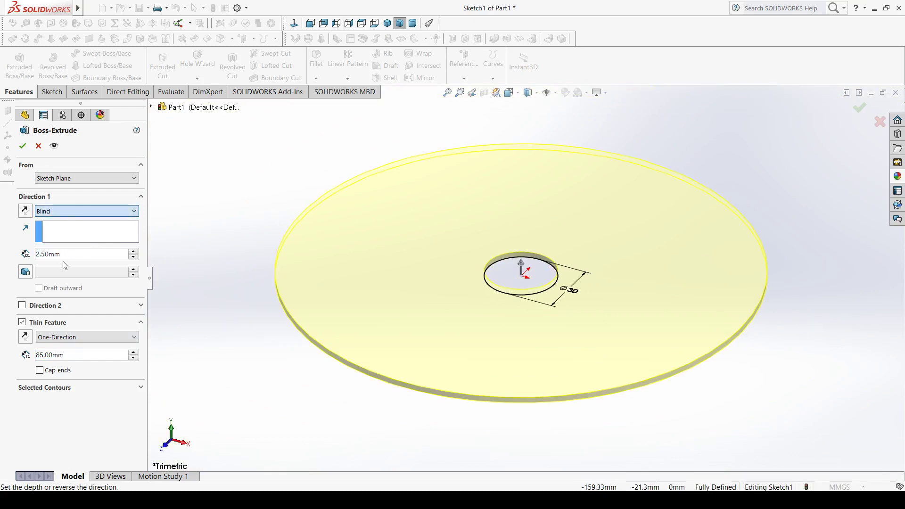
key(m)
click(22, 146)
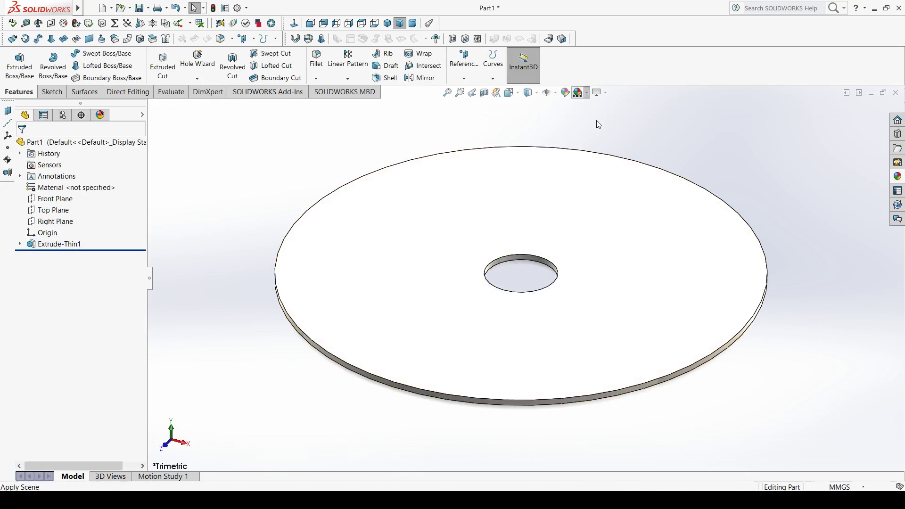
Select the disc's flat face and view it face-on.
mouse_move(544, 218)
middle_down()
mouse_move(372, 283)
mouse_move(340, 264)
mouse_move(487, 281)
mouse_move(373, 256)
mouse_move(577, 248)
mouse_move(446, 291)
middle_up()
click(442, 236)
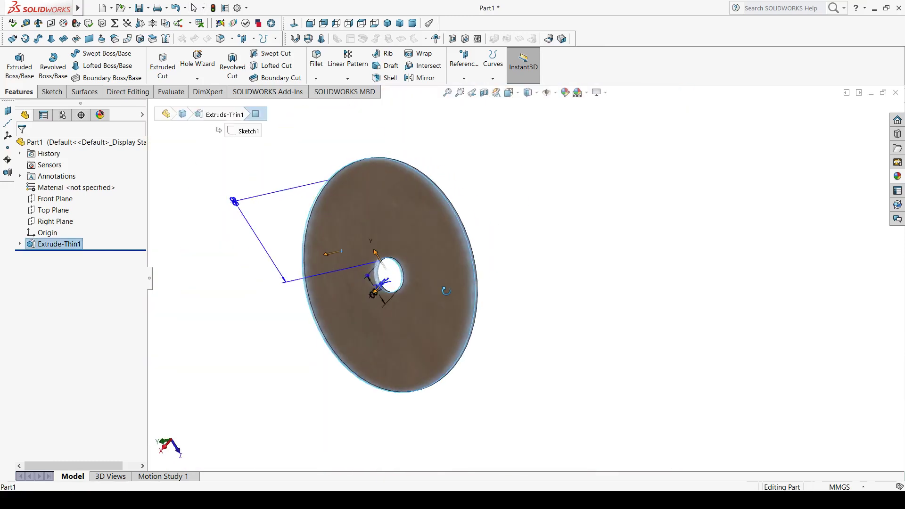
click(366, 223)
middle_drag(366, 228, 414, 241)
key(ctrl+8)
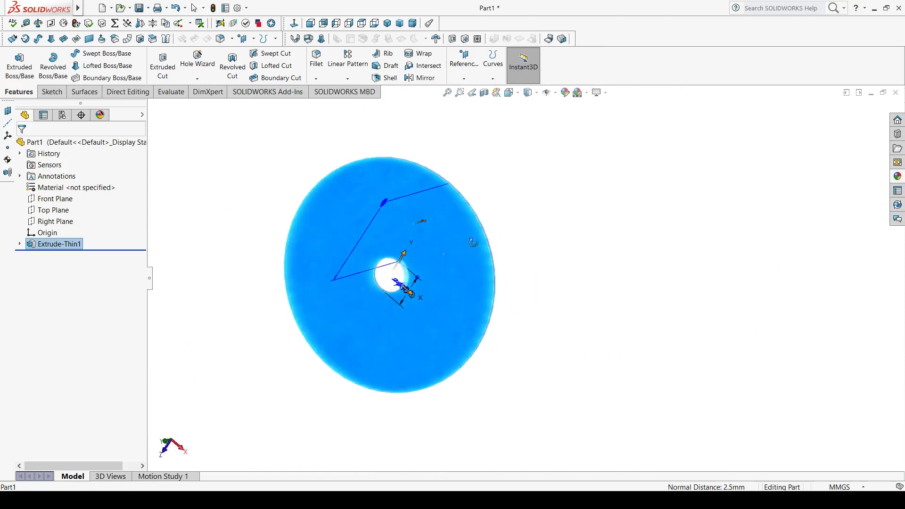
Apply a steel appearance from Appearances > Metal > Steel to the disc.
click(896, 180)
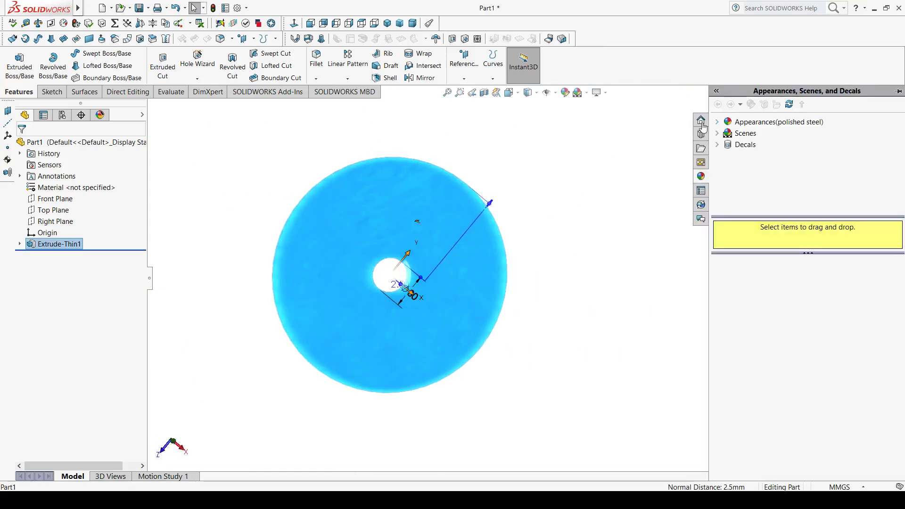
click(718, 122)
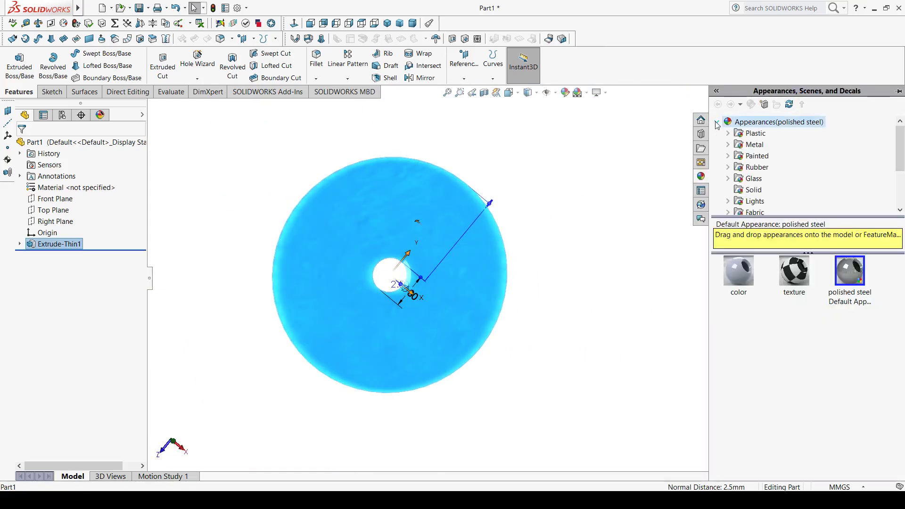
click(729, 146)
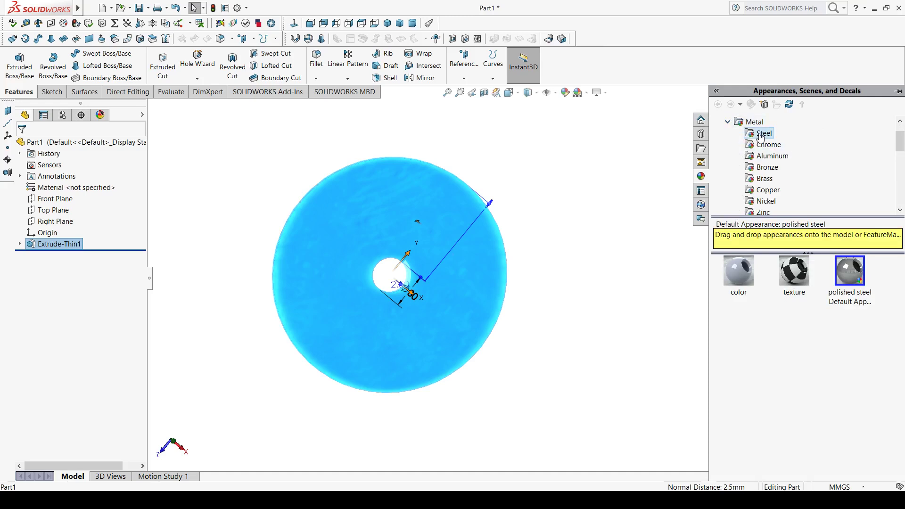
click(761, 136)
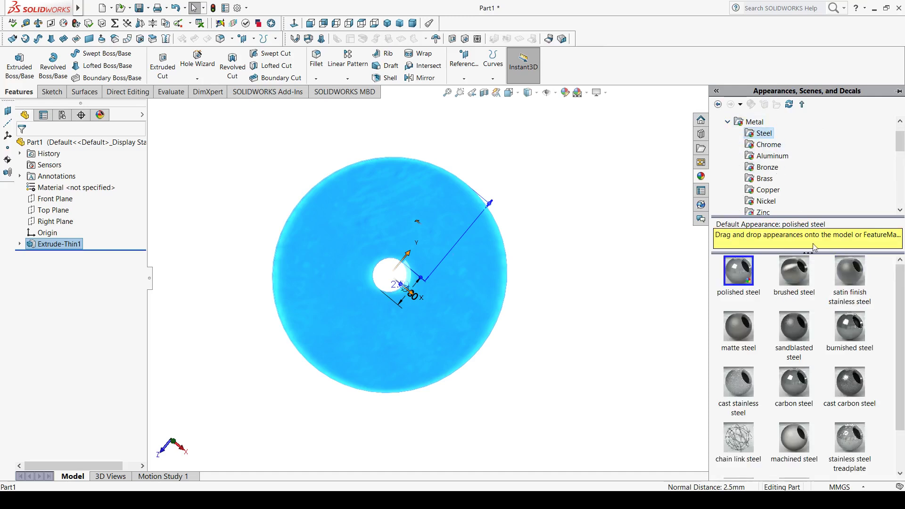
double_click(853, 281)
Orbit and zoom around the steel disc, then select its face.
mouse_move(603, 247)
middle_down()
mouse_move(425, 247)
mouse_move(506, 257)
mouse_move(372, 239)
middle_up()
scroll(510, 243, down, 3)
scroll(514, 236, up, 4)
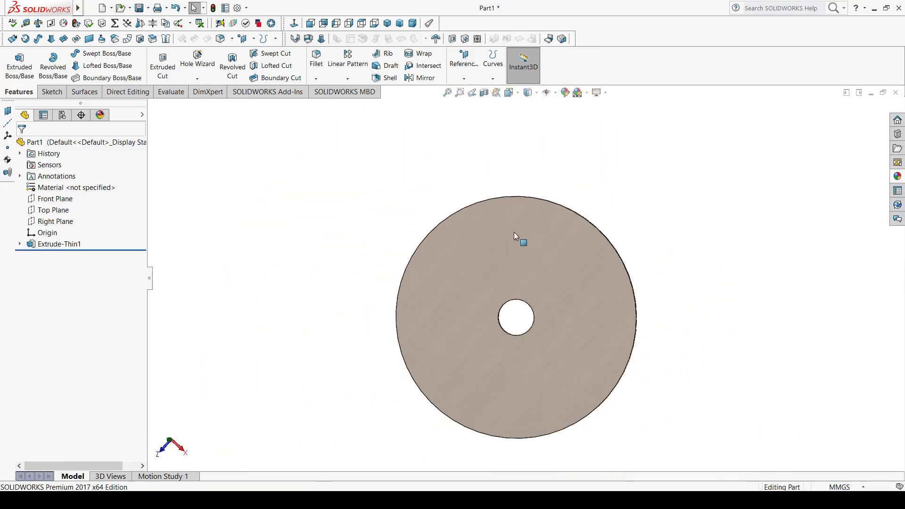
scroll(514, 233, down, 3)
scroll(523, 241, up, 3)
scroll(537, 259, down, 1)
click(553, 264)
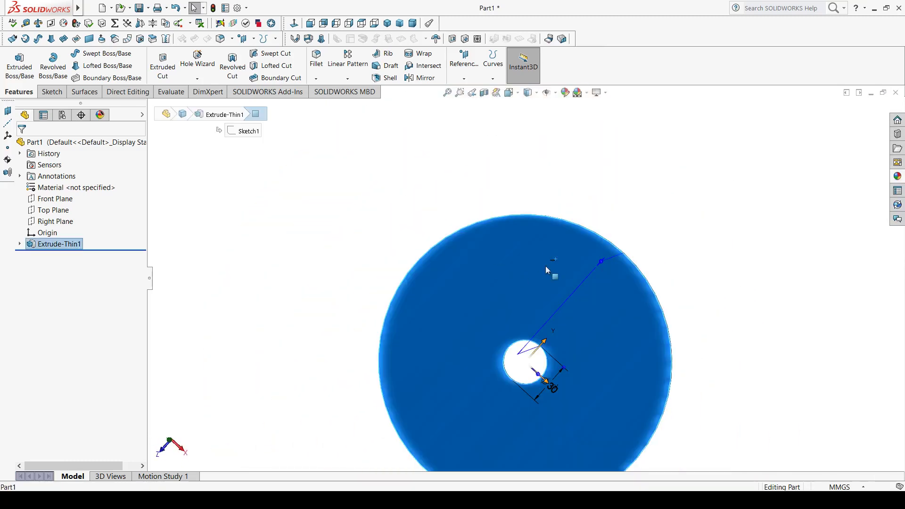
Start a new sketch on the disc face, viewed normal to it.
click(551, 231)
click(295, 23)
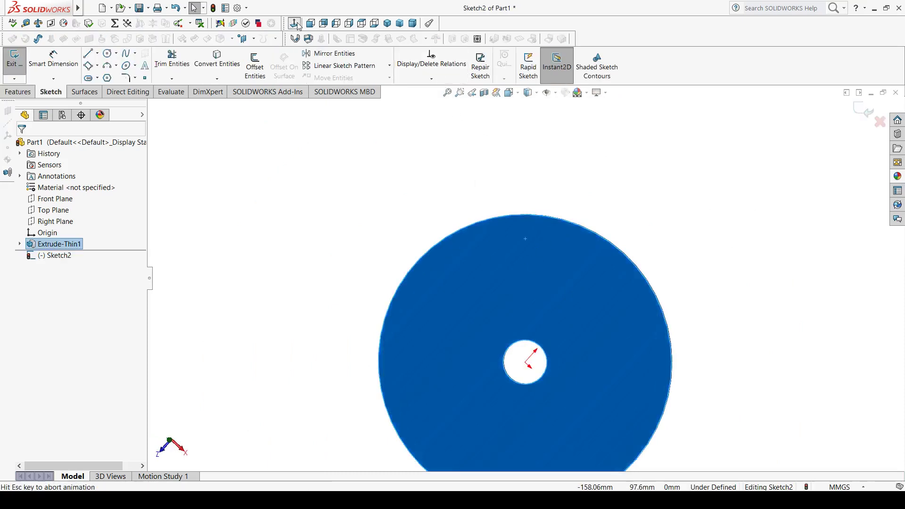
click(606, 115)
scroll(529, 208, down, 2)
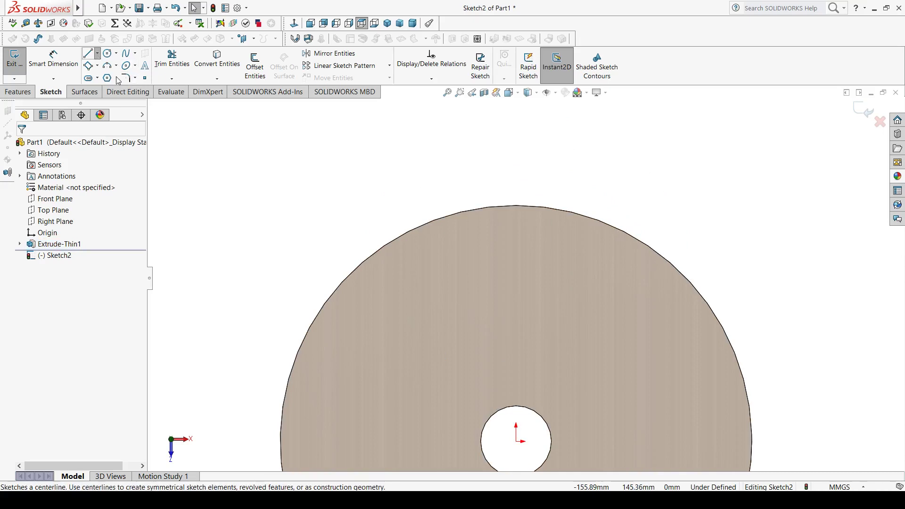
Draw a vertical centerline from the origin to the disc's top edge.
click(97, 54)
click(516, 442)
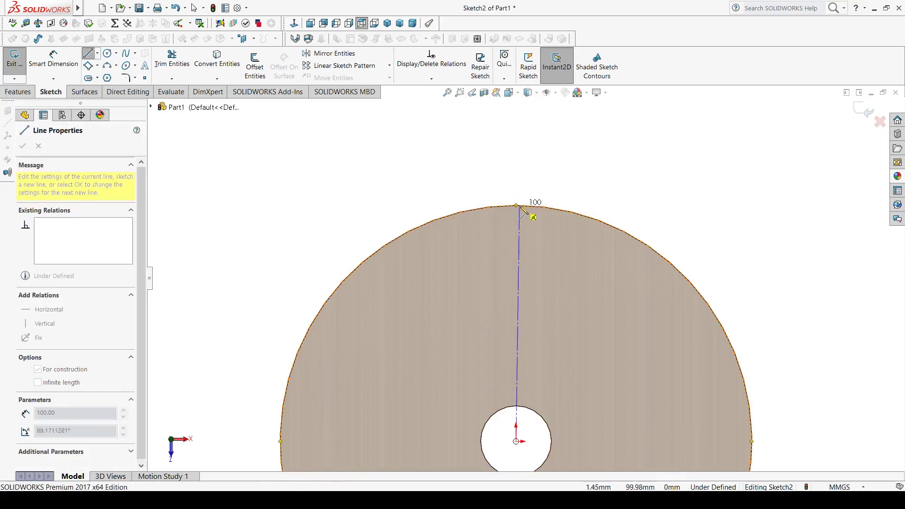
click(516, 206)
key(Escape)
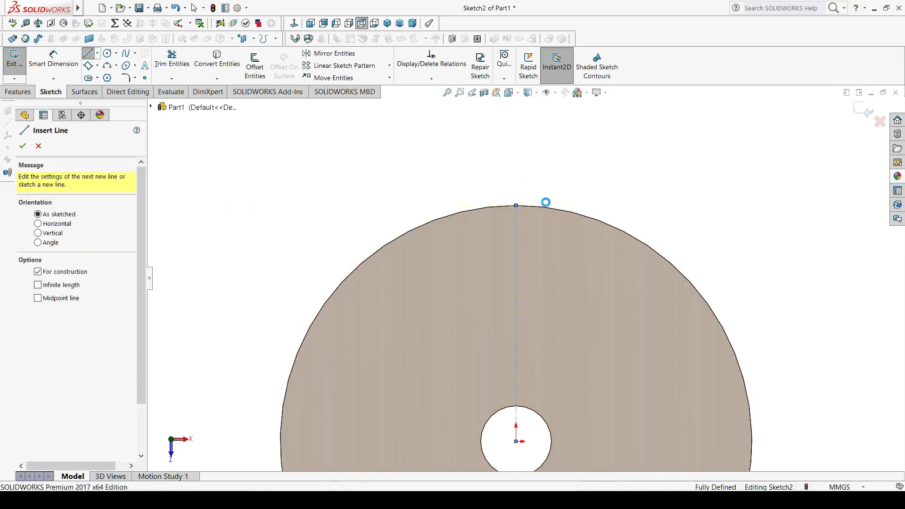
key(Escape)
click(516, 244)
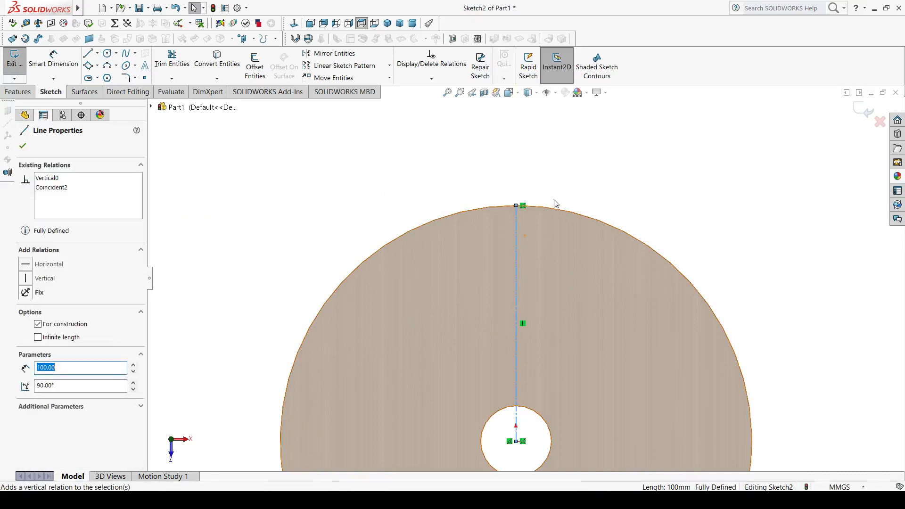
key(Escape)
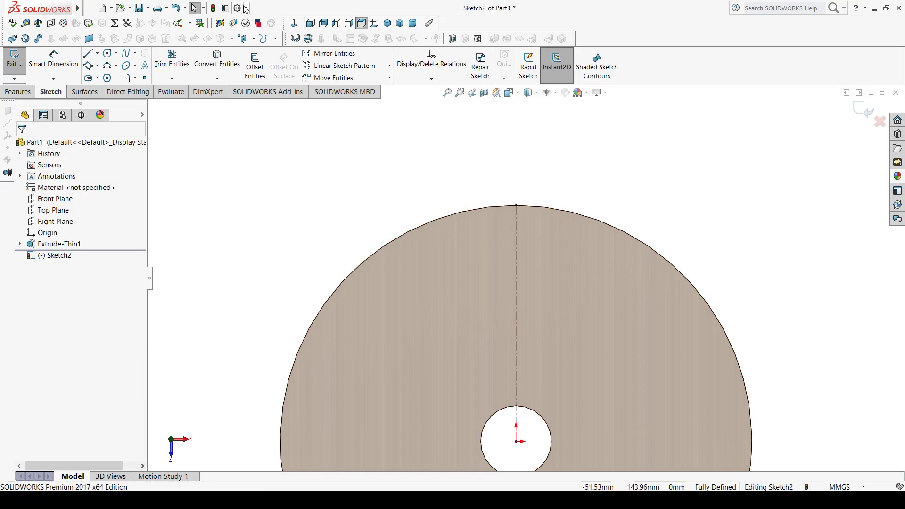
Open the program options menu and zoom in on the top of the disc rim.
click(245, 8)
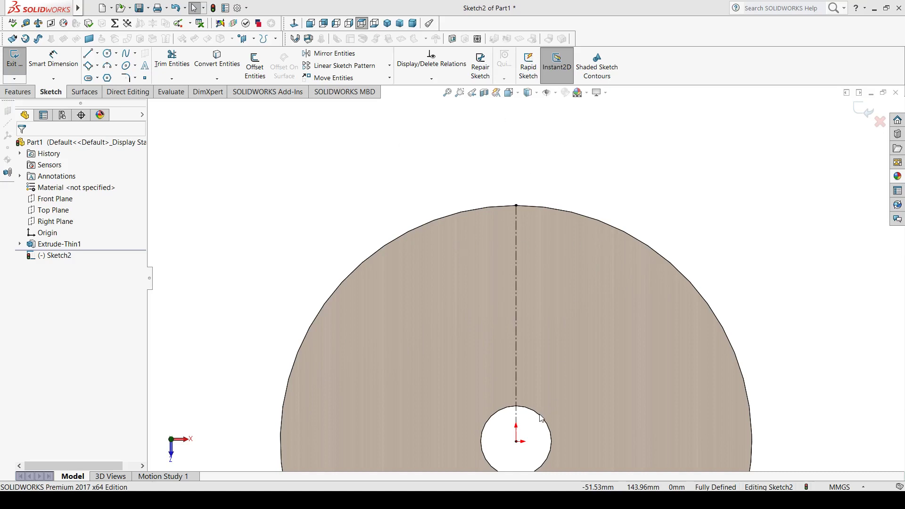
scroll(533, 217, down, 2)
scroll(472, 251, down, 2)
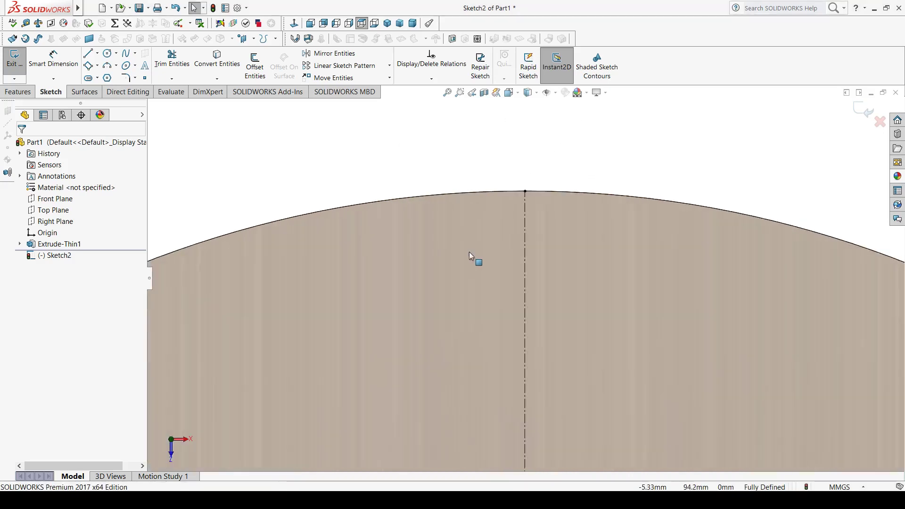
scroll(536, 172, down, 1)
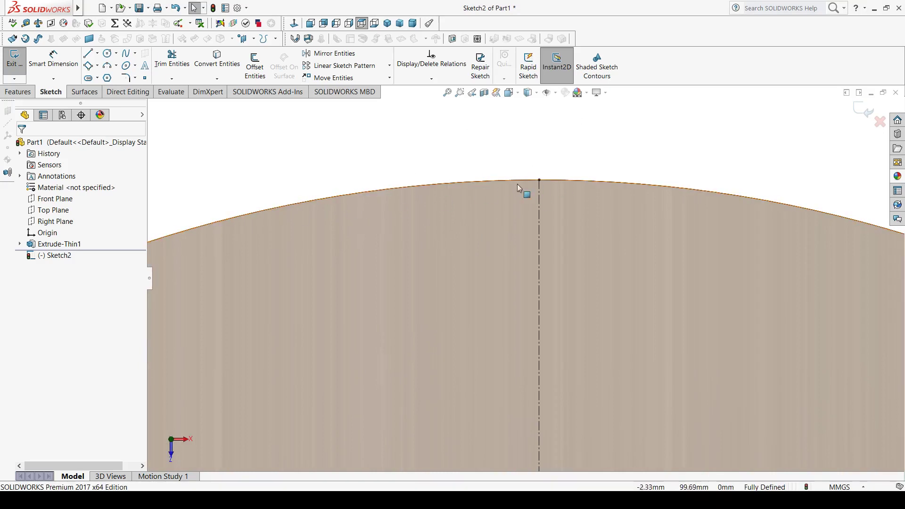
scroll(613, 198, up, 2)
scroll(542, 306, up, 3)
scroll(566, 330, up, 2)
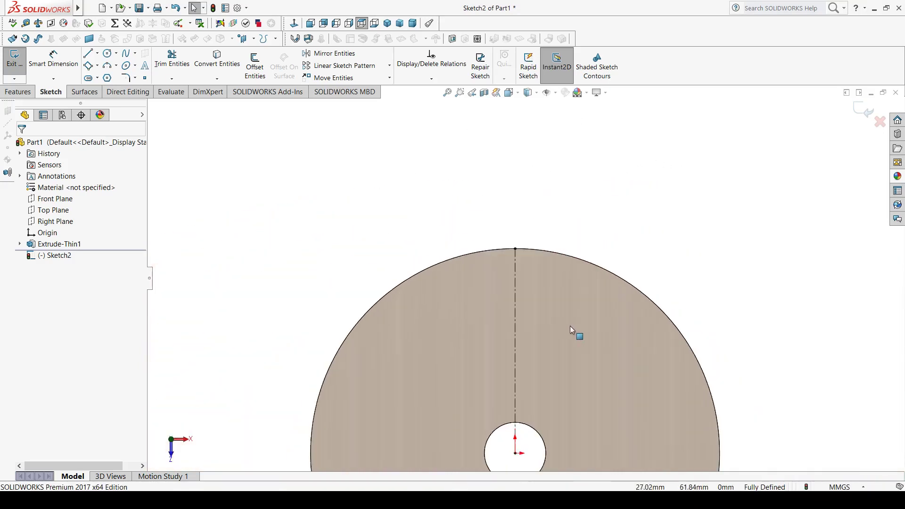
scroll(573, 330, down, 4)
scroll(519, 165, up, 1)
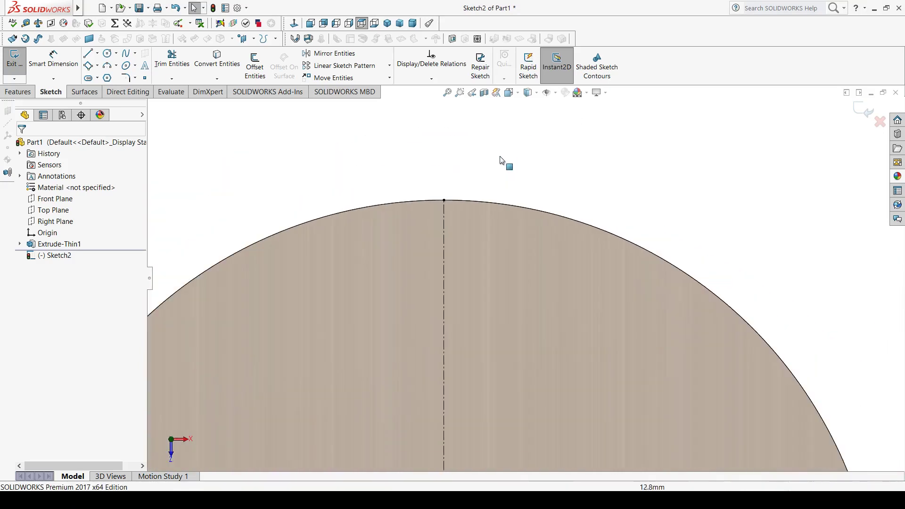
Draw a tilted 3 Point Corner Rectangle near the top of the disc.
click(90, 67)
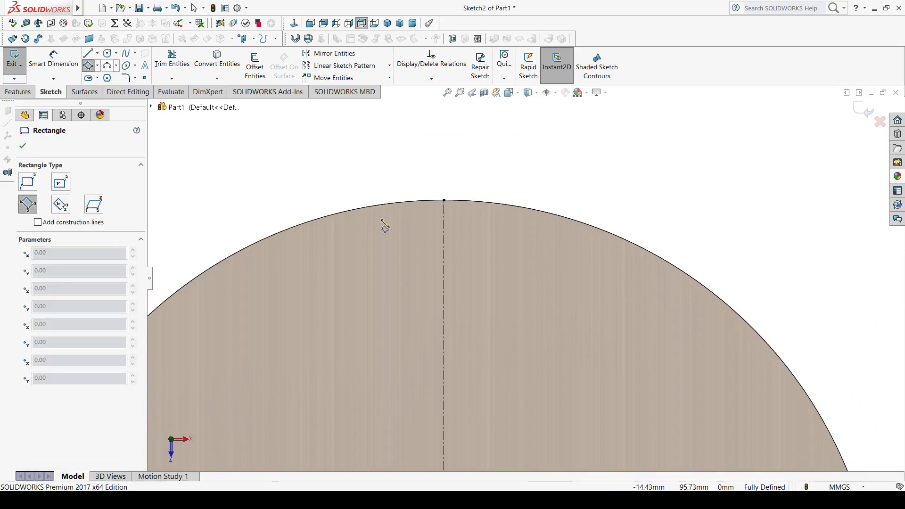
click(475, 265)
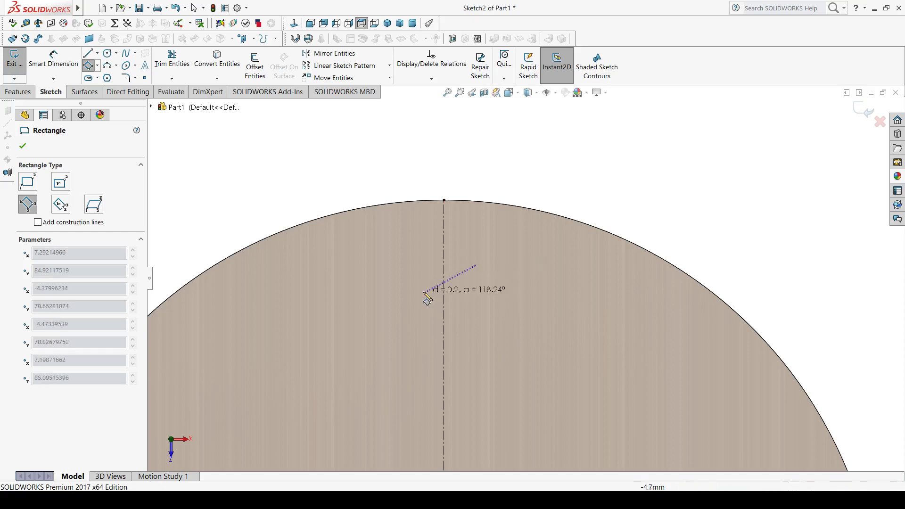
click(425, 292)
click(380, 162)
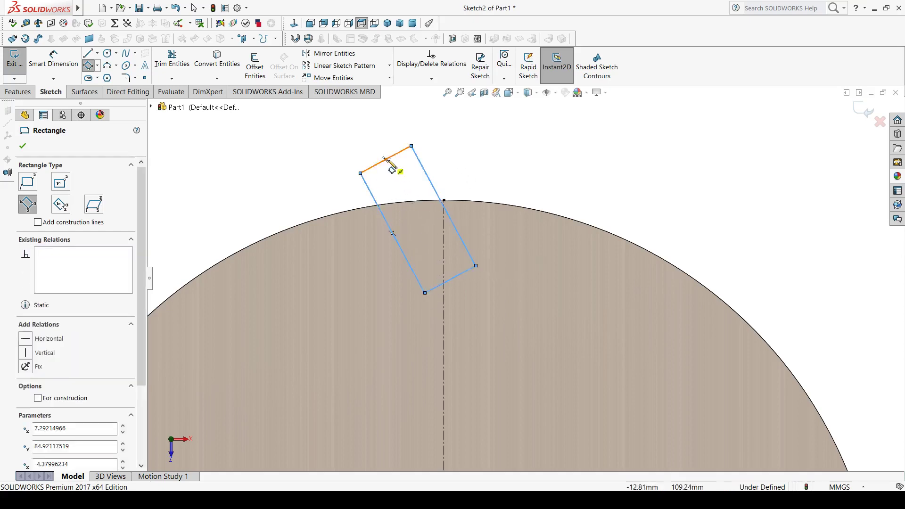
key(Escape)
key(Escape)
Dimension the rectangle's short edge to 1.5 mm and long edge to 6 mm.
key(d)
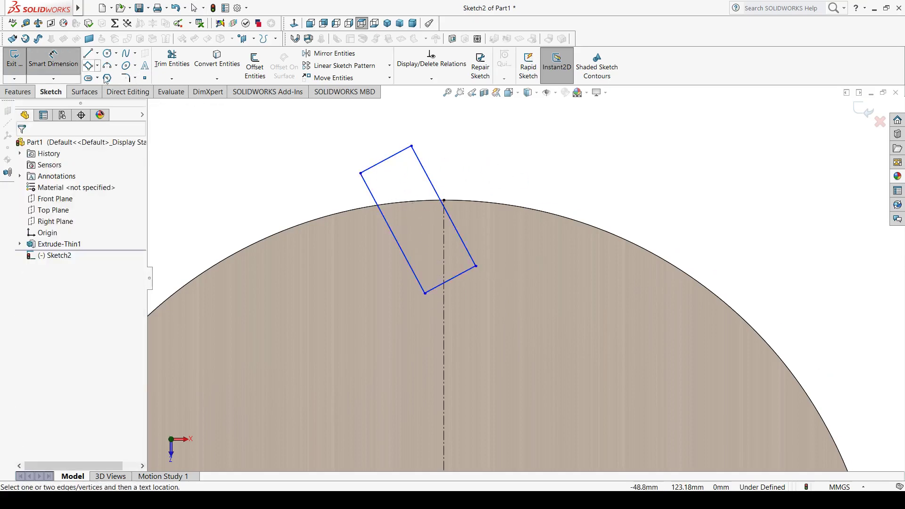
click(457, 282)
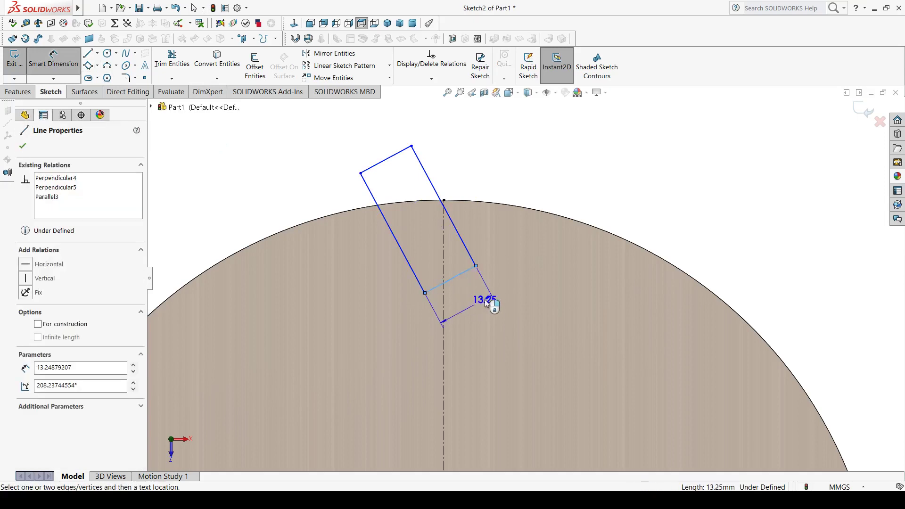
click(485, 299)
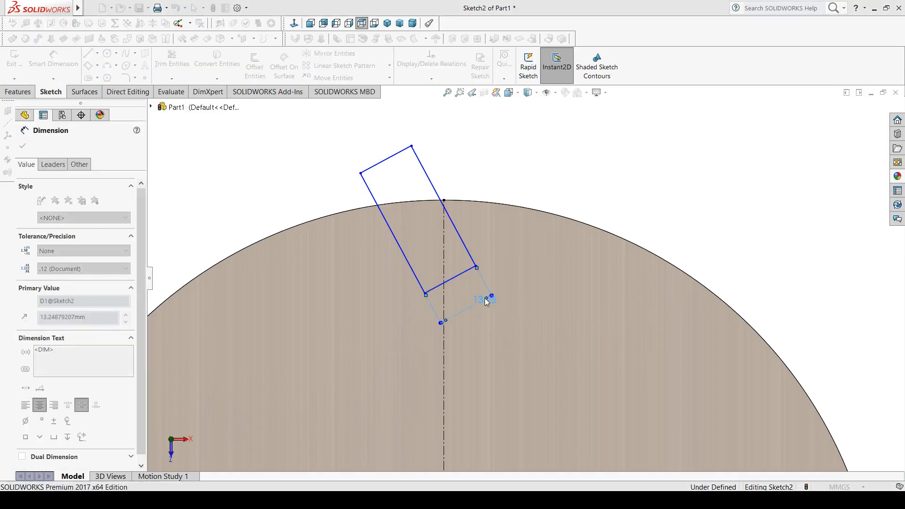
text(1.5)
key(Return)
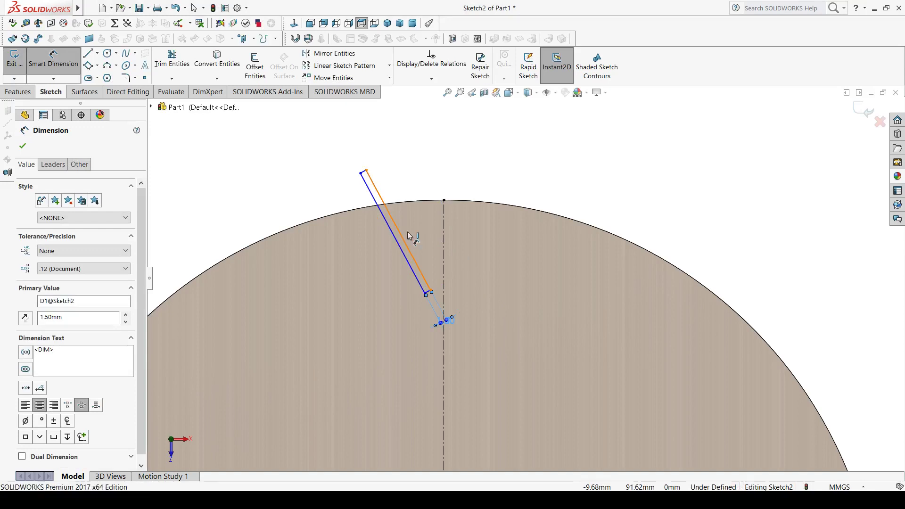
click(408, 235)
click(473, 159)
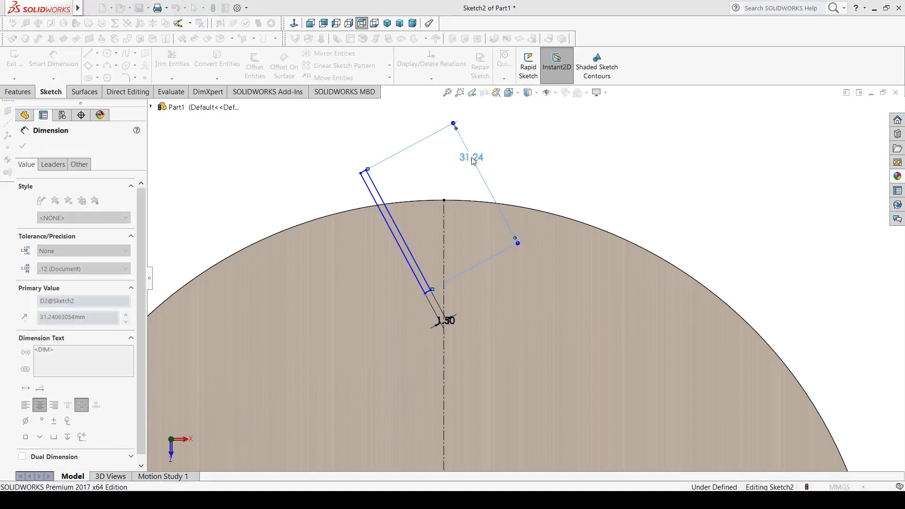
text(6)
key(Return)
click(375, 180)
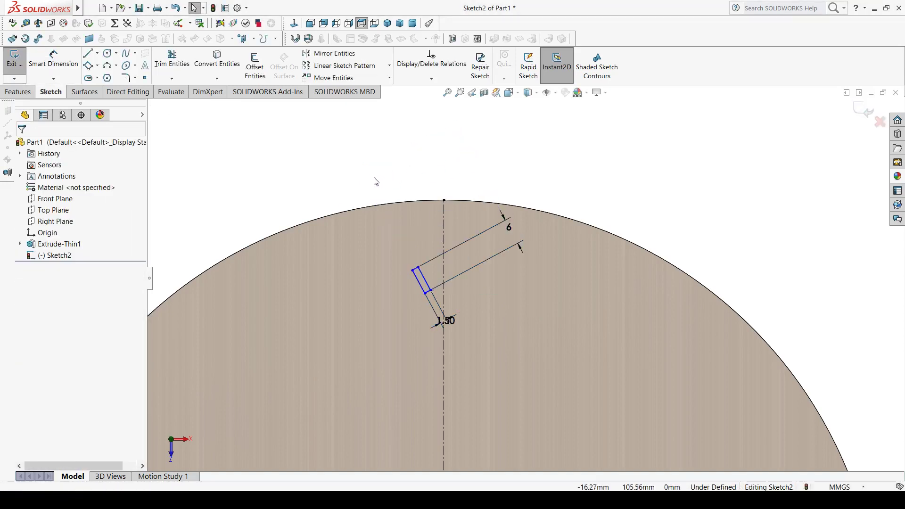
scroll(397, 278, down, 3)
click(428, 257)
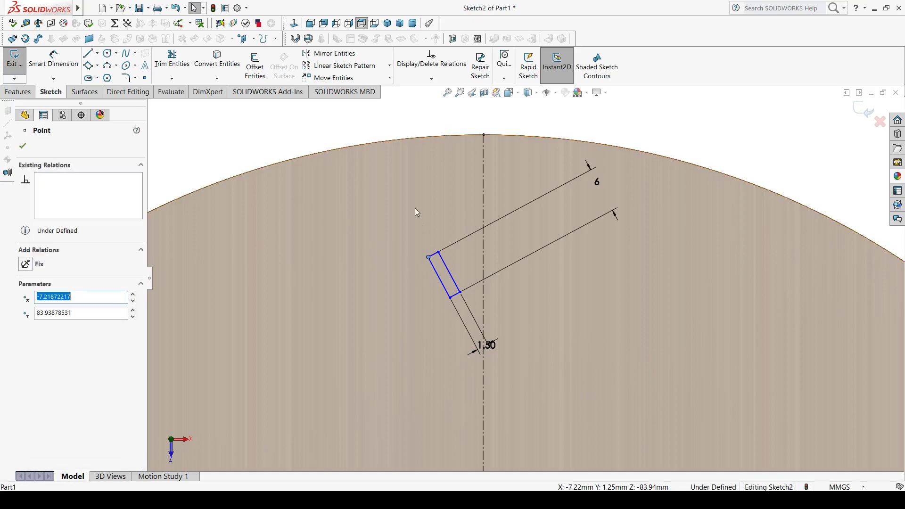
Make the strip's outer corner coincident with the disc's outer edge.
ctrl+click(415, 137)
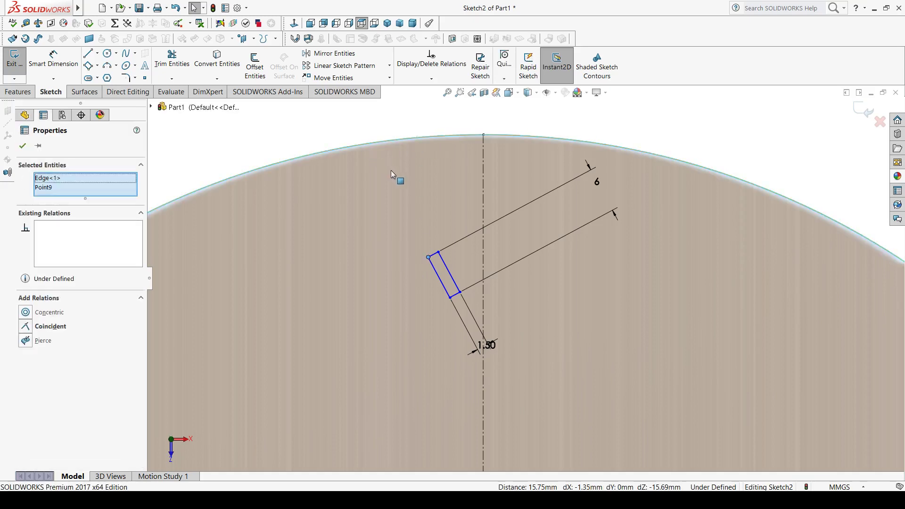
click(26, 146)
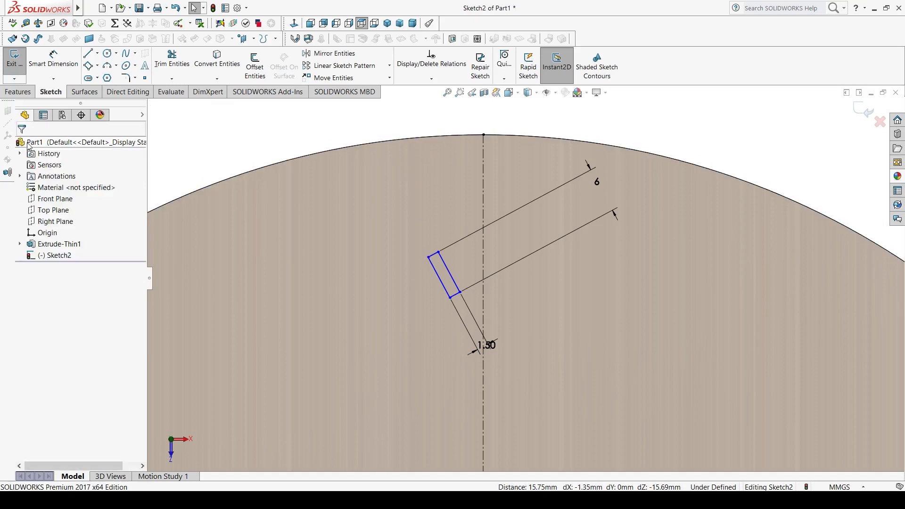
click(428, 258)
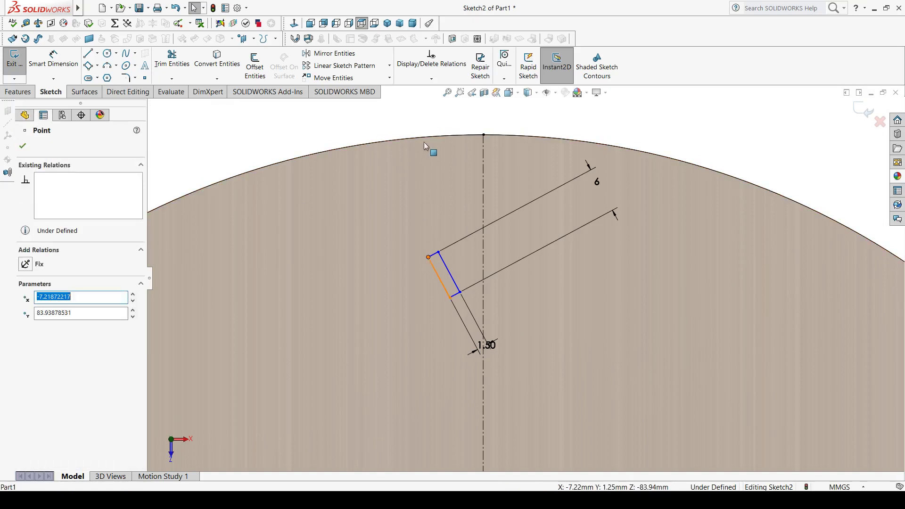
ctrl+click(430, 137)
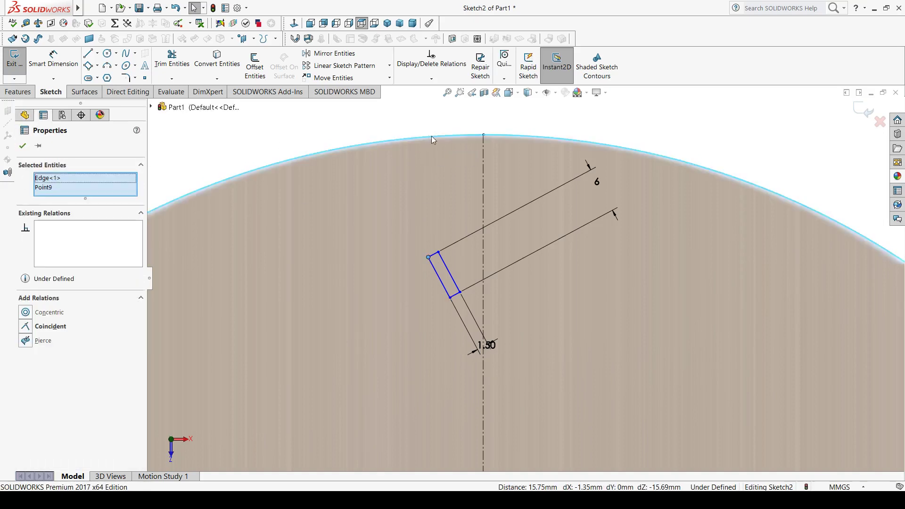
click(474, 99)
click(605, 132)
scroll(486, 218, down, 2)
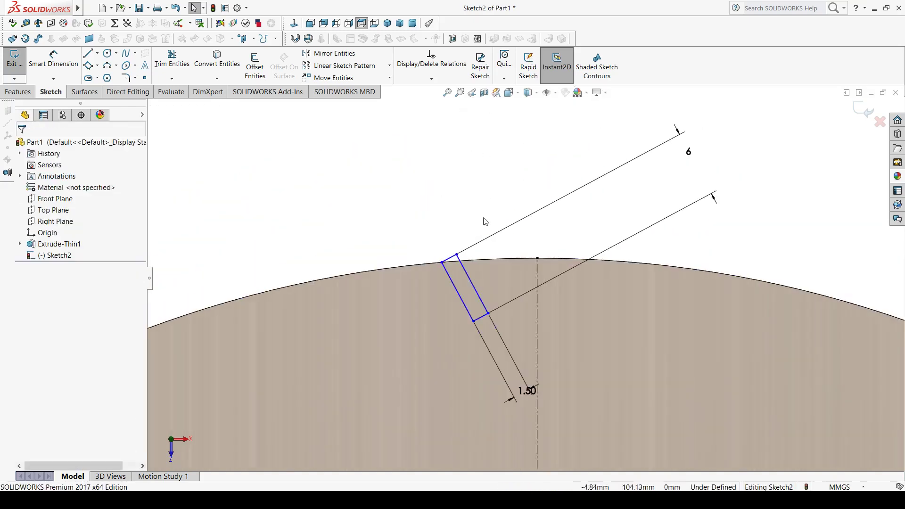
scroll(457, 276, down, 2)
Align the strip's other top corner vertically with the centreline's top endpoint.
click(449, 262)
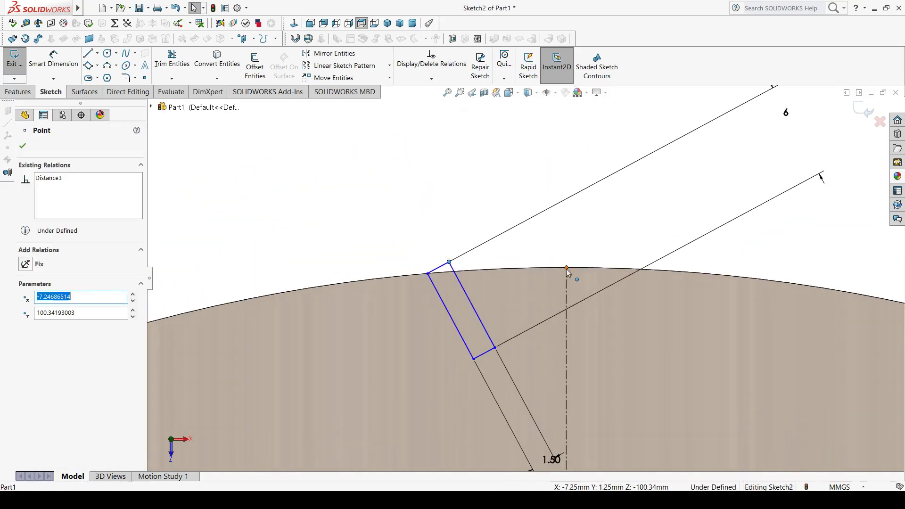
ctrl+click(567, 267)
click(610, 230)
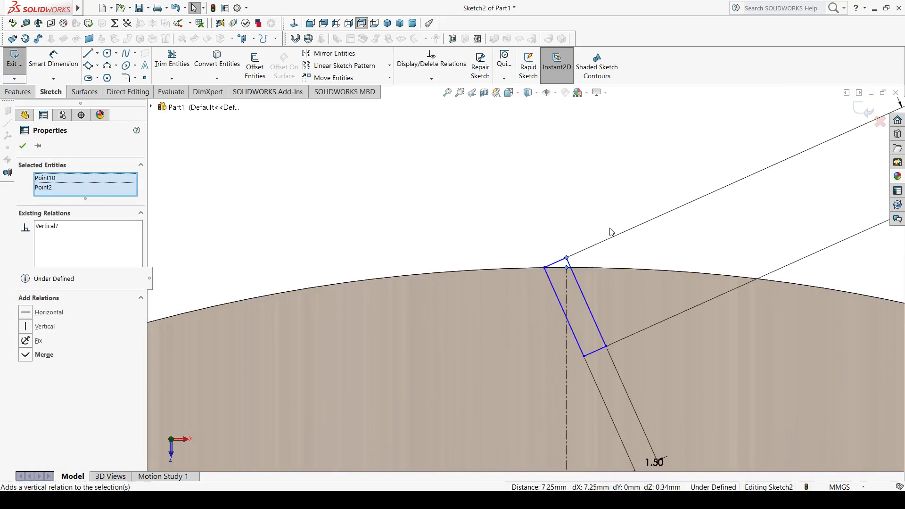
click(450, 214)
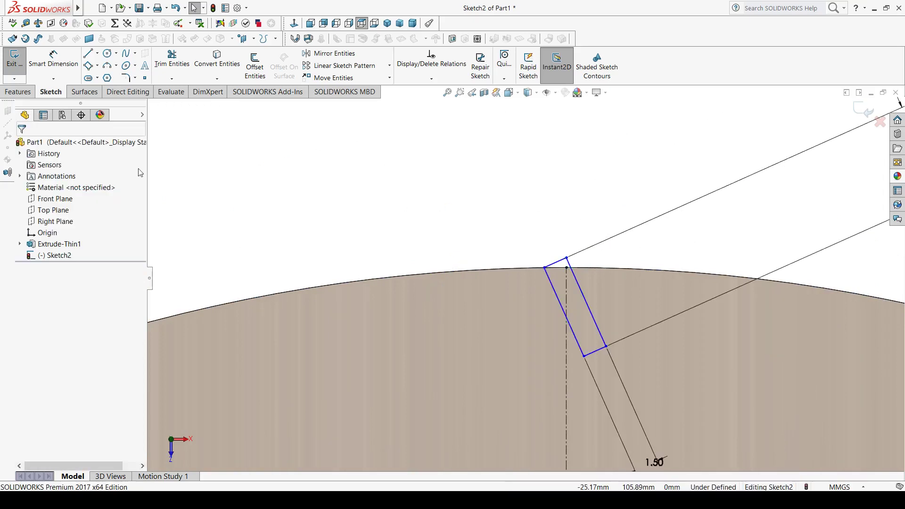
scroll(584, 292, up, 2)
scroll(584, 293, down, 2)
scroll(576, 301, up, 2)
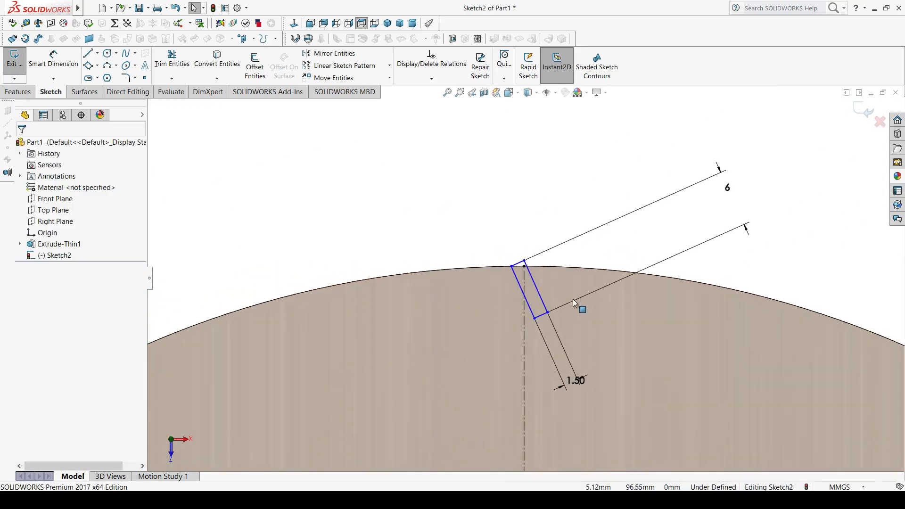
scroll(541, 235, down, 1)
scroll(566, 272, down, 1)
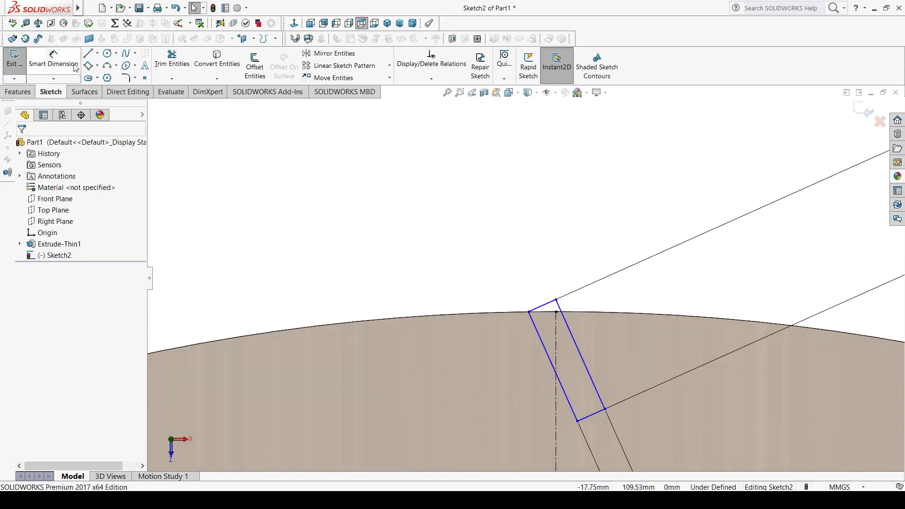
Dimension the angle between the centreline and the strip's slanted side to 11.25°.
click(53, 59)
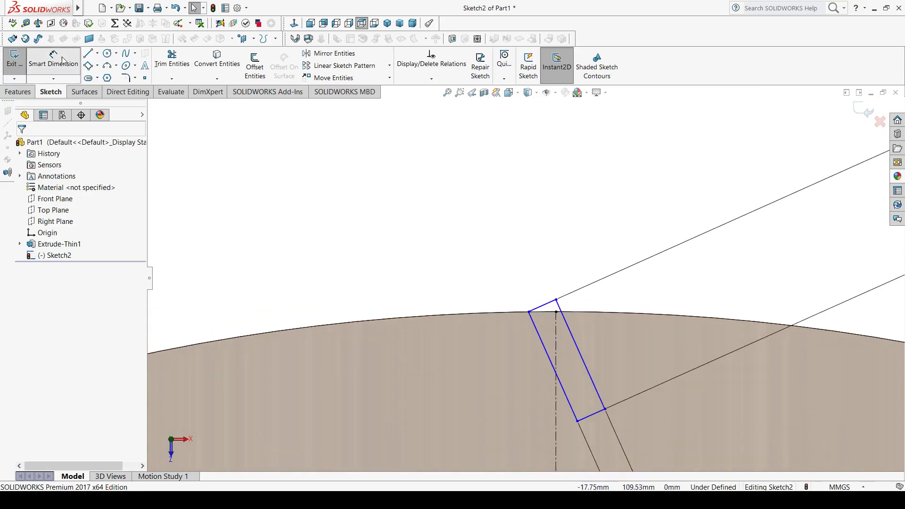
click(556, 358)
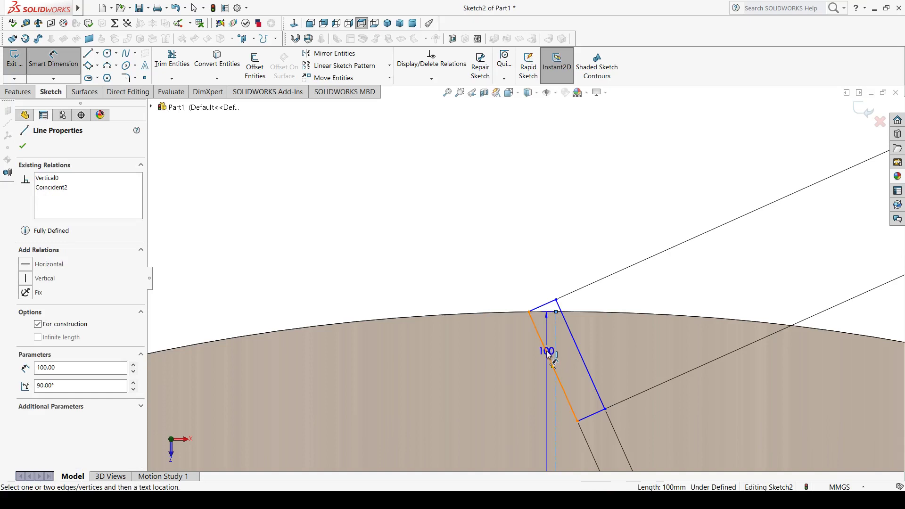
click(547, 351)
click(545, 327)
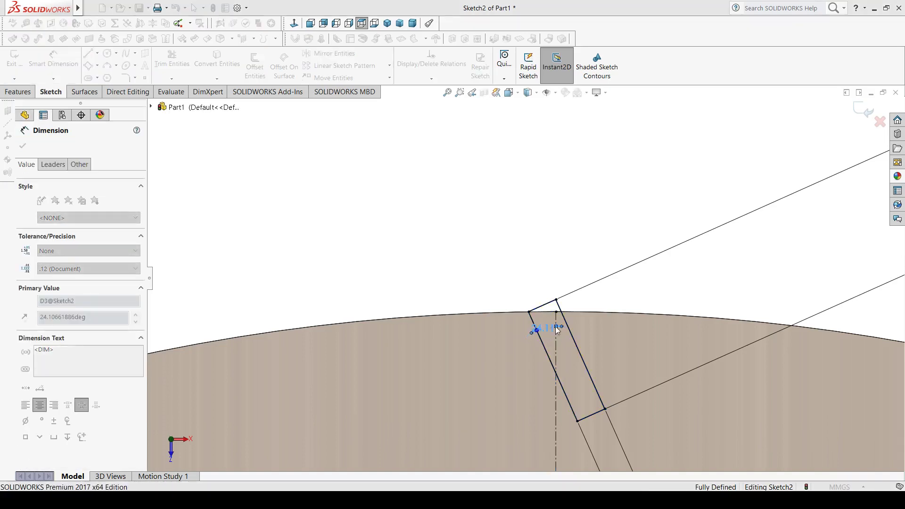
text(11.25)
key(Return)
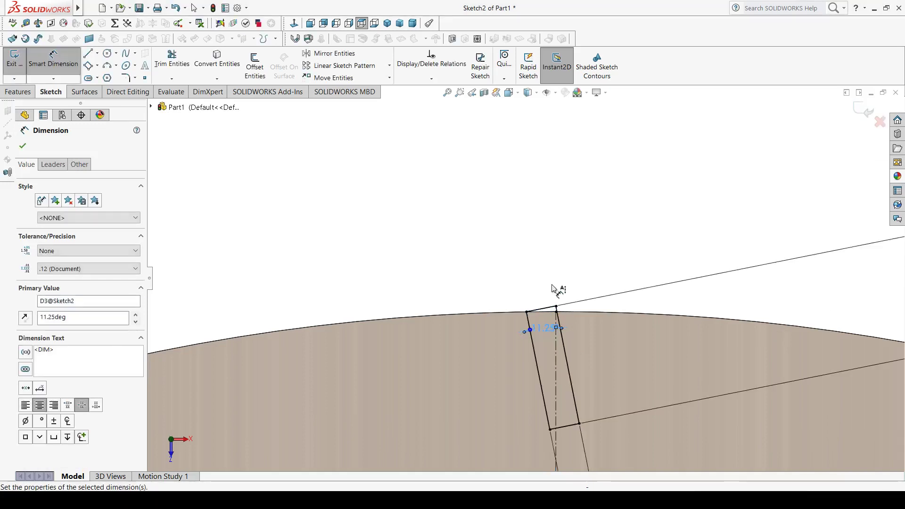
scroll(579, 359, down, 2)
click(507, 308)
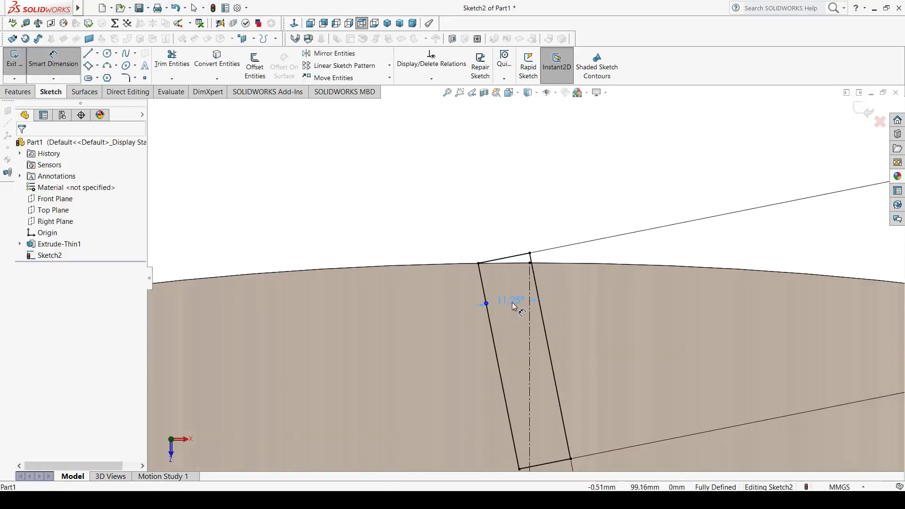
key(Escape)
scroll(556, 402, up, 2)
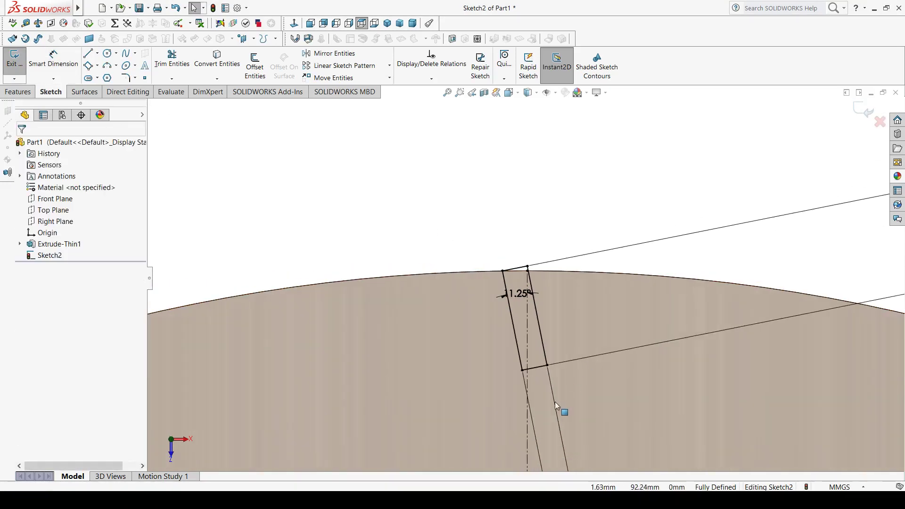
scroll(534, 340, down, 2)
scroll(524, 330, down, 2)
scroll(519, 326, down, 2)
scroll(523, 332, up, 4)
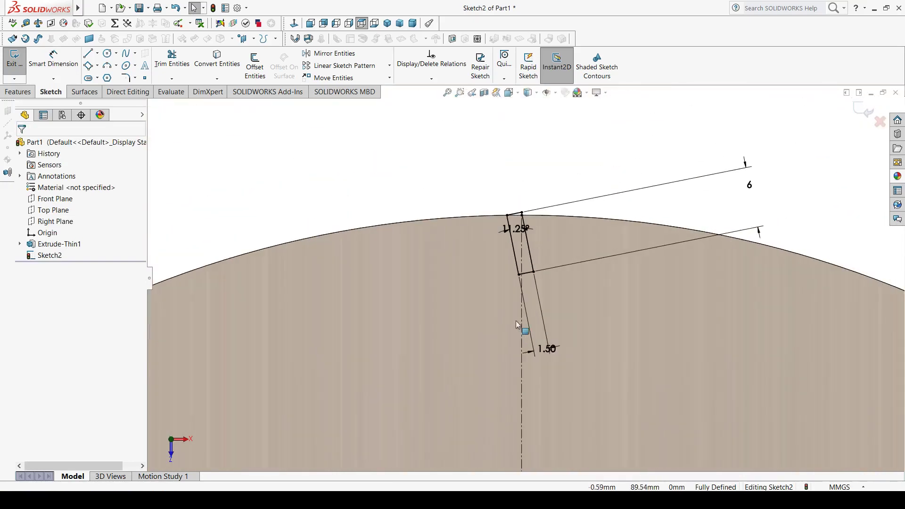
scroll(460, 212, down, 2)
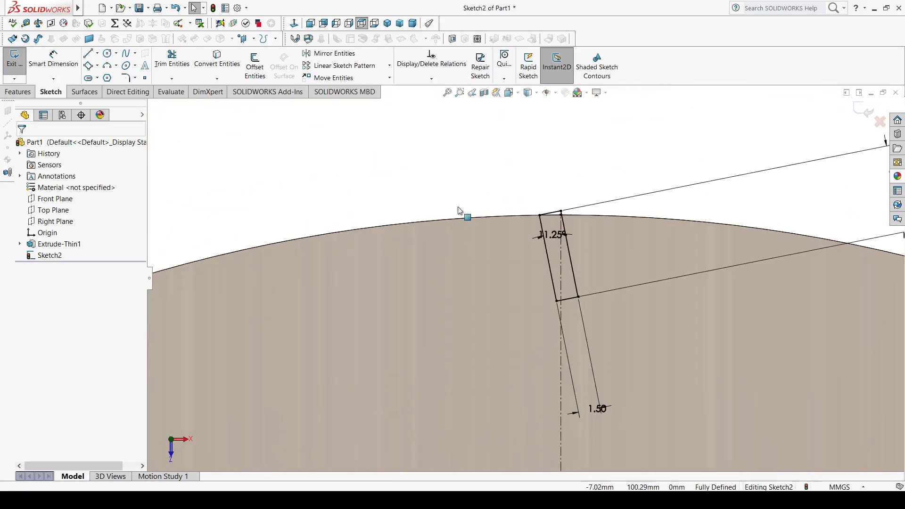
Offset the blade's outer arc 10 mm inward with Offset Entities.
click(262, 65)
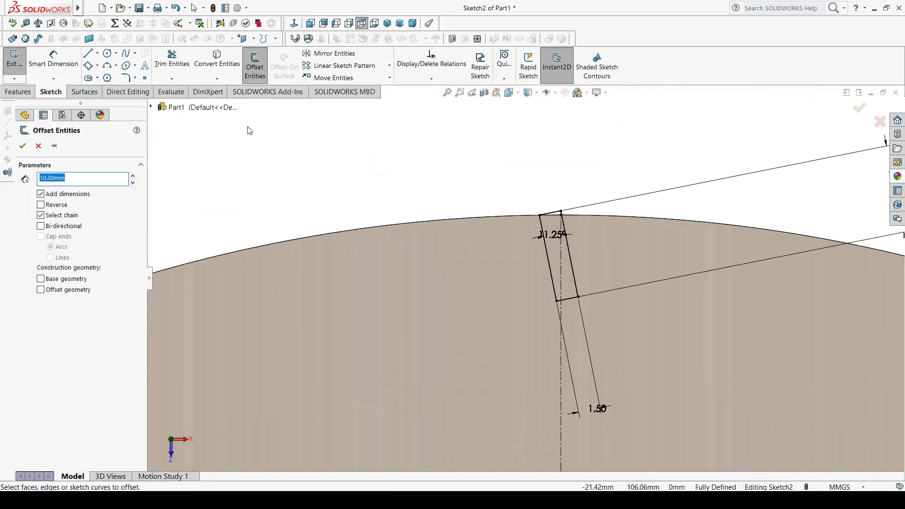
click(387, 224)
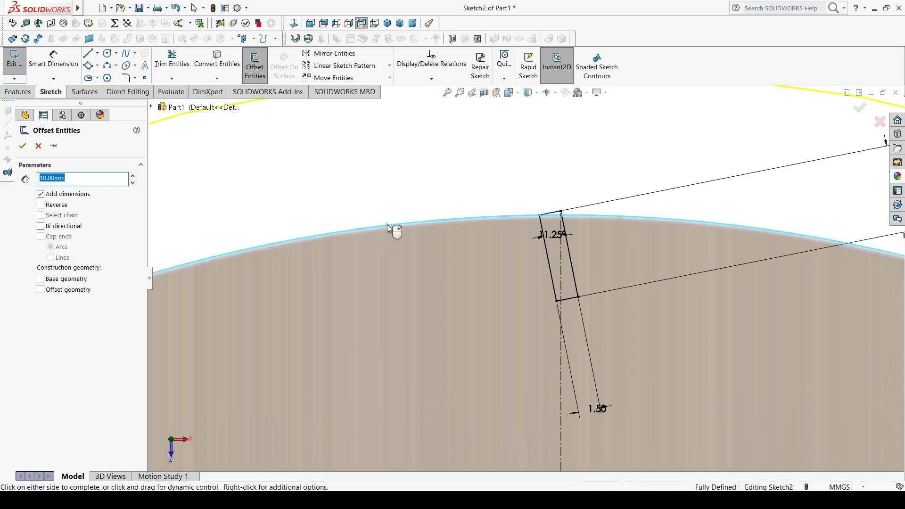
click(42, 205)
scroll(515, 402, up, 2)
scroll(524, 363, up, 3)
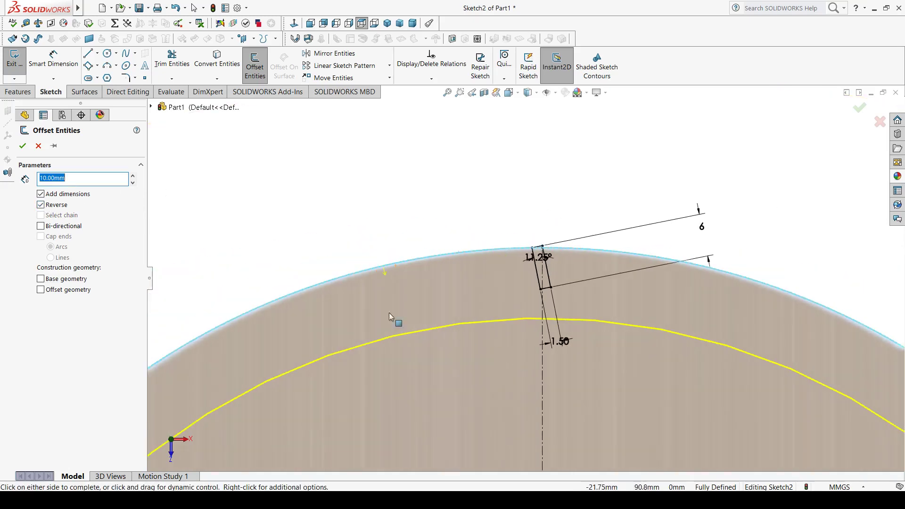
click(24, 146)
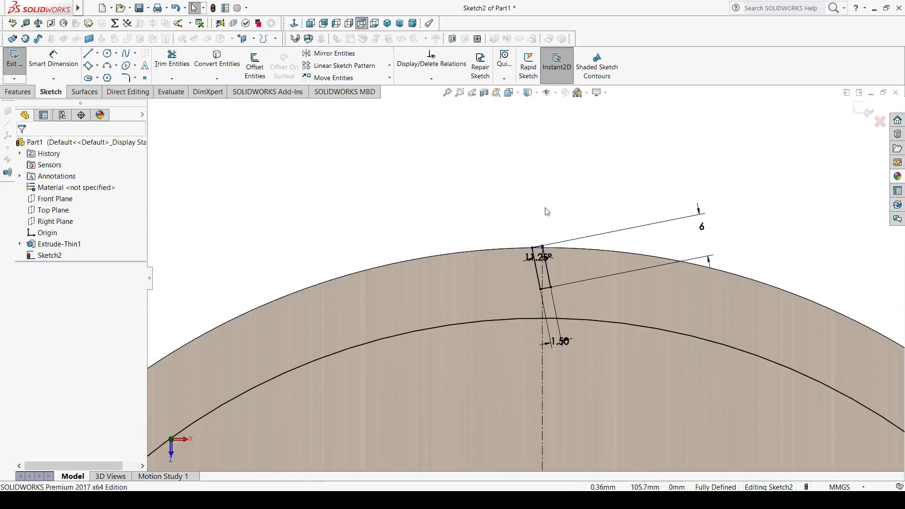
Make the offset circle construction geometry and move the 1.50 dimension beside the rectangle.
click(504, 320)
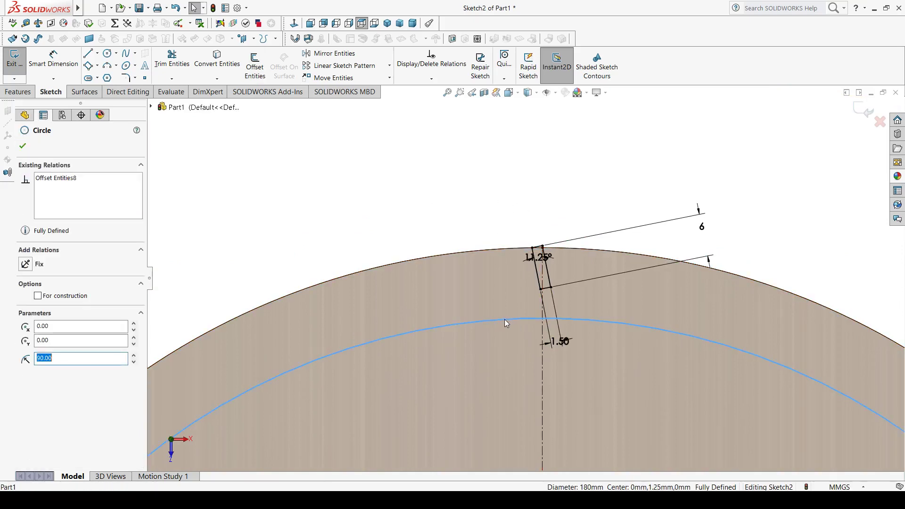
click(547, 300)
click(508, 318)
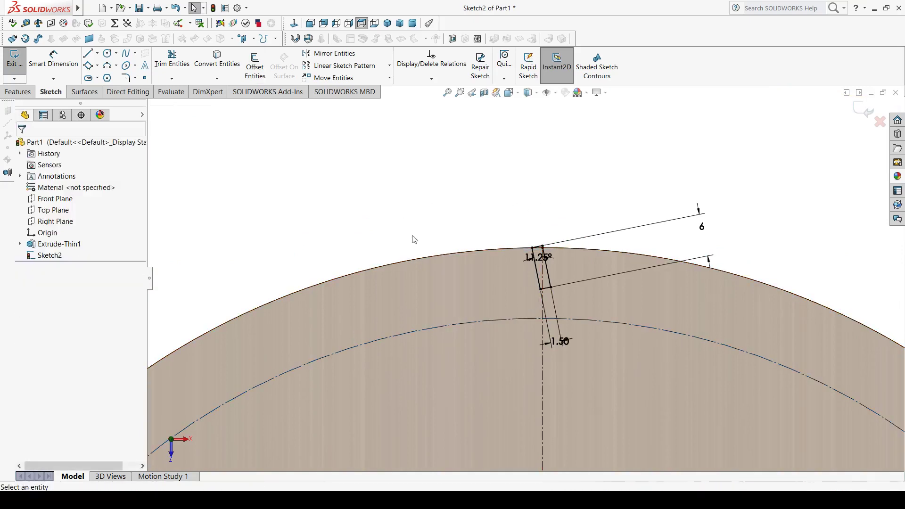
scroll(508, 318, down, 2)
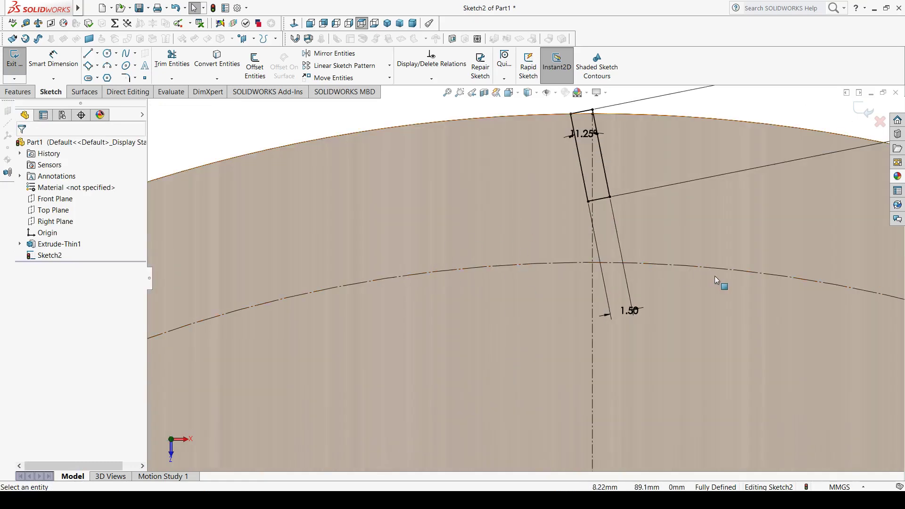
scroll(622, 188, up, 2)
scroll(621, 188, down, 2)
scroll(584, 252, down, 3)
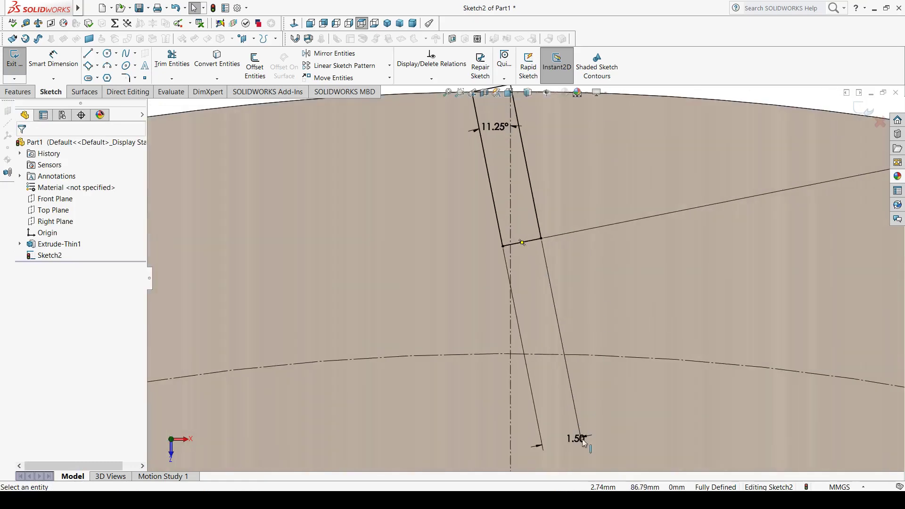
drag(579, 442, 621, 253)
Draw a centerline from the rectangle's lower-left corner down to the offset circle.
click(392, 149)
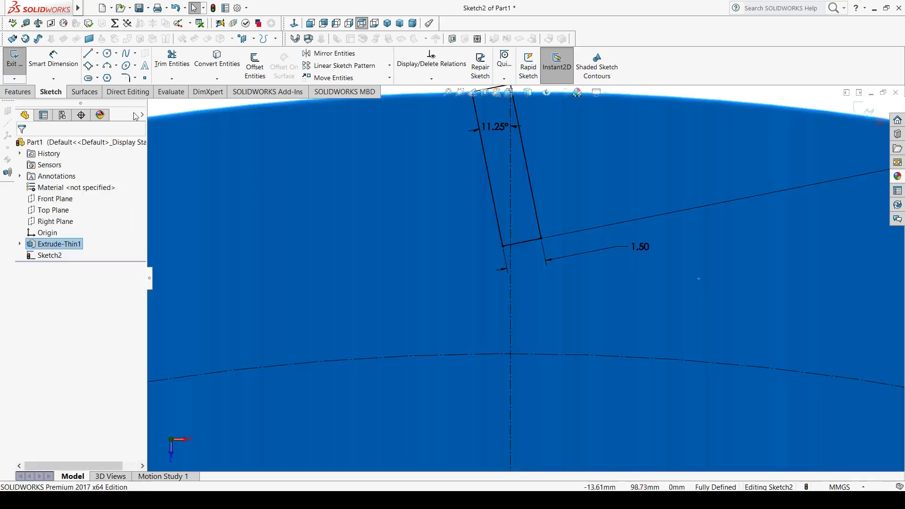
scroll(392, 148, up, 1)
key(Escape)
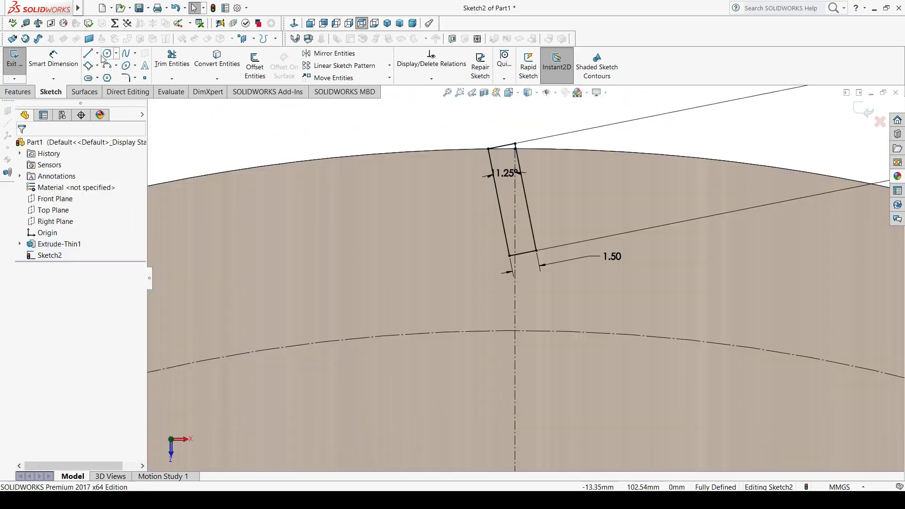
click(97, 53)
click(108, 76)
scroll(509, 255, down, 3)
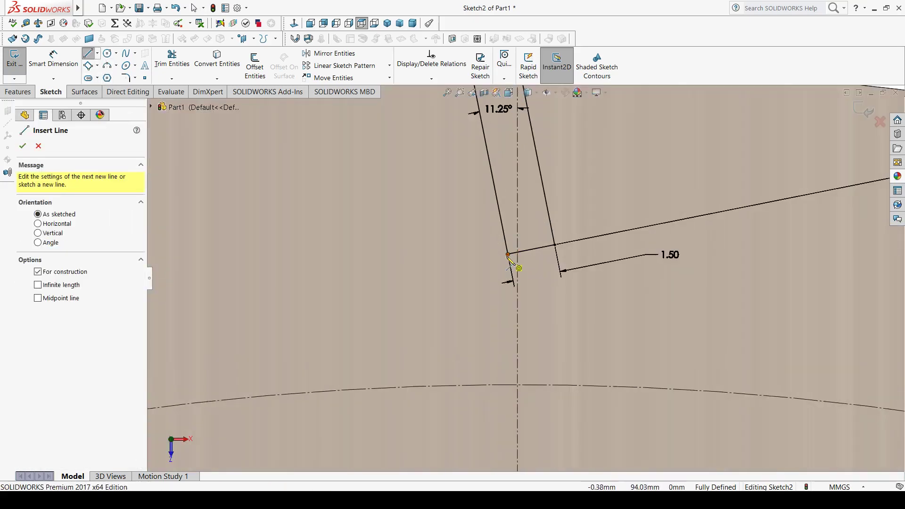
click(509, 255)
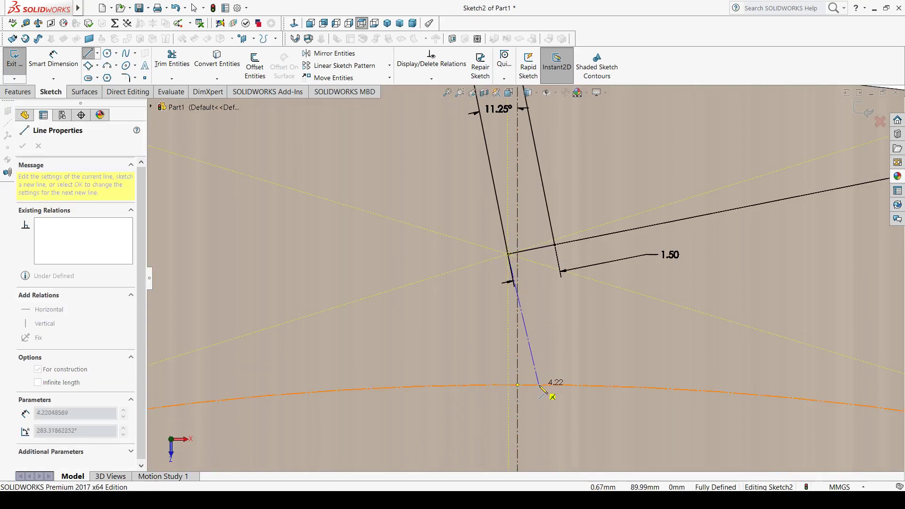
click(541, 386)
key(Escape)
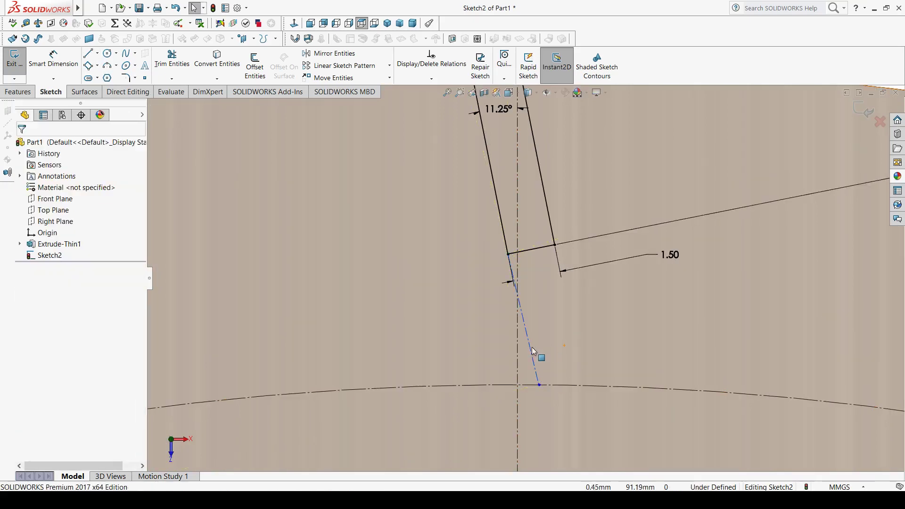
Make the new centerline collinear with the rectangle's left side.
click(530, 351)
ctrl+click(504, 233)
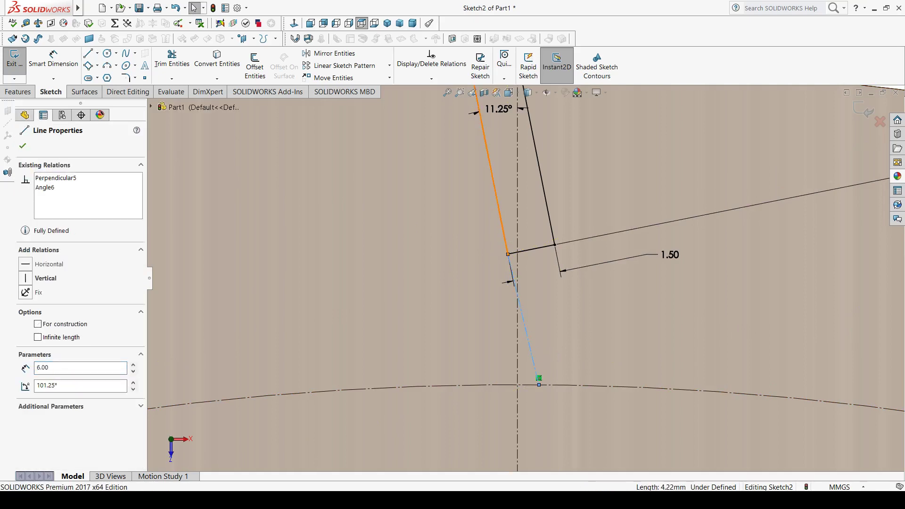
click(559, 188)
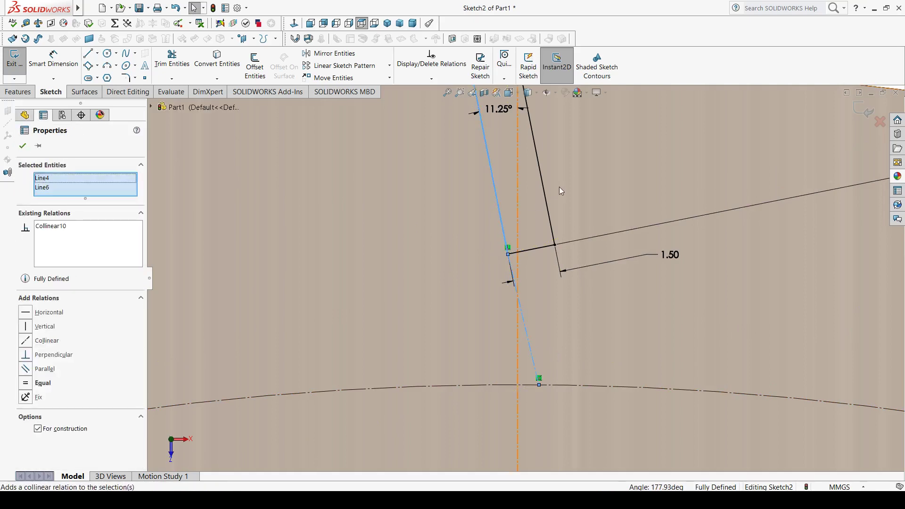
key(Escape)
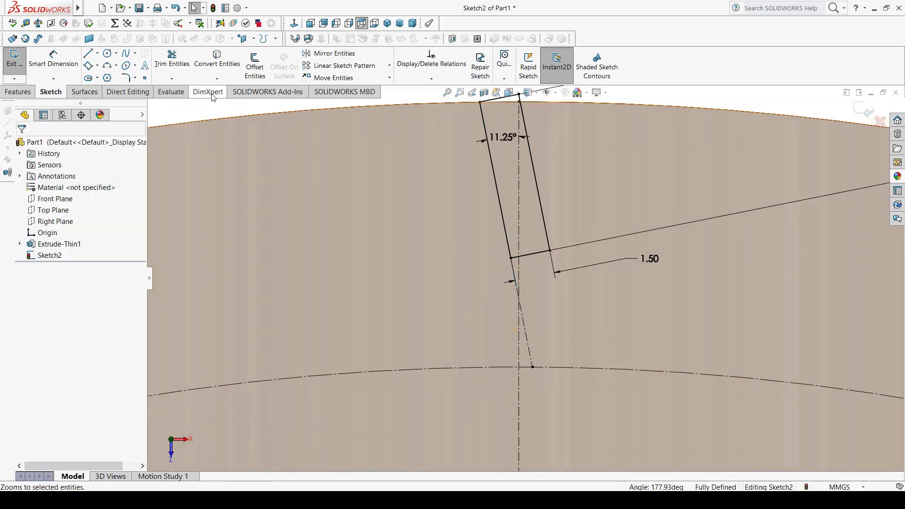
click(108, 53)
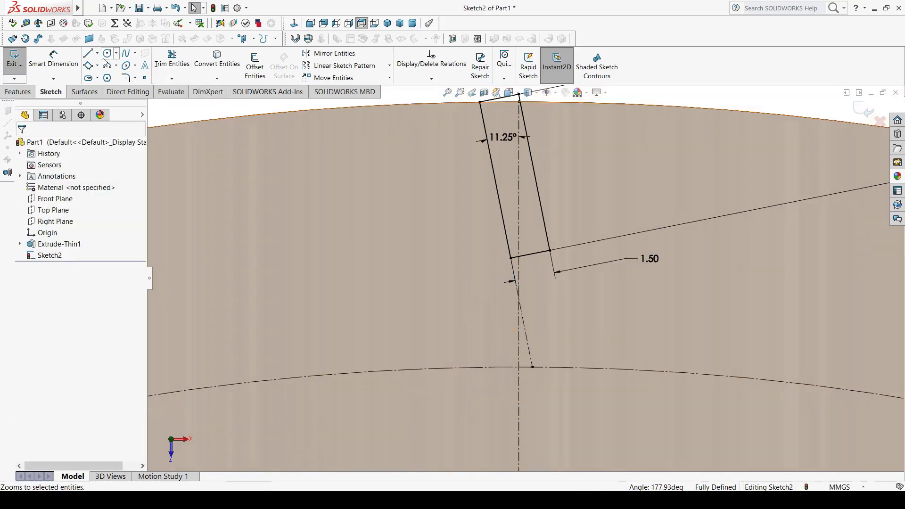
Draw a circle left of the construction line and dimension its diameter to 5 mm.
click(470, 319)
click(501, 287)
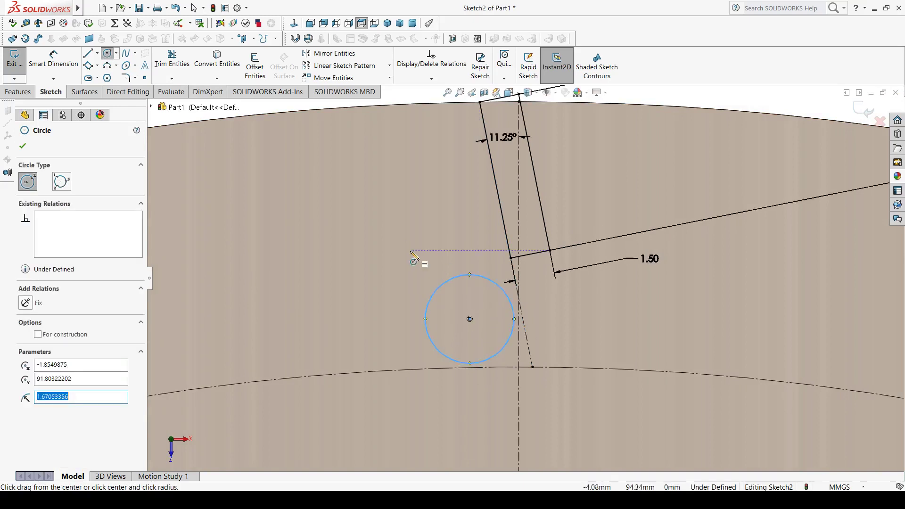
key(Escape)
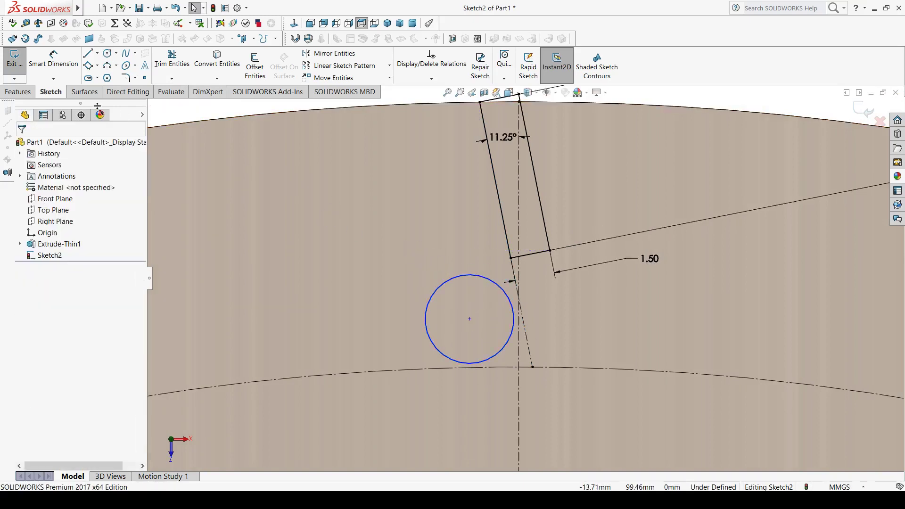
click(54, 58)
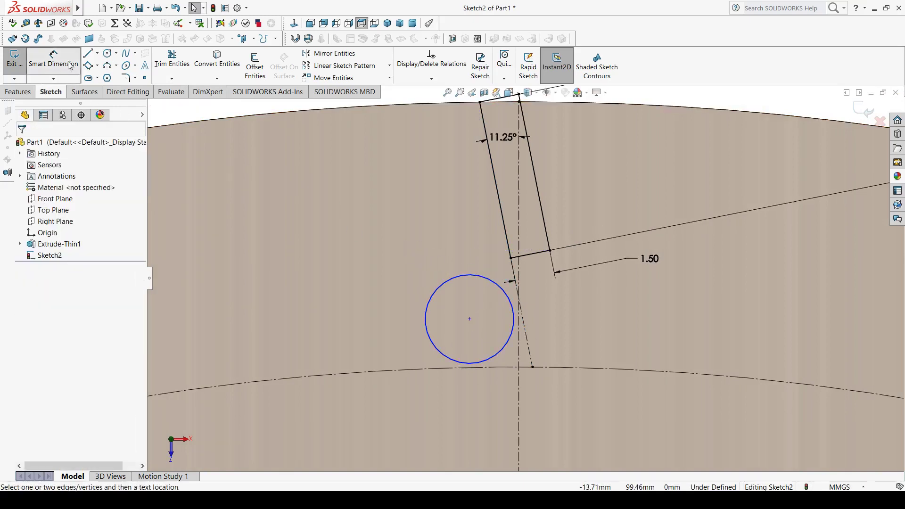
click(427, 324)
click(358, 323)
text(5)
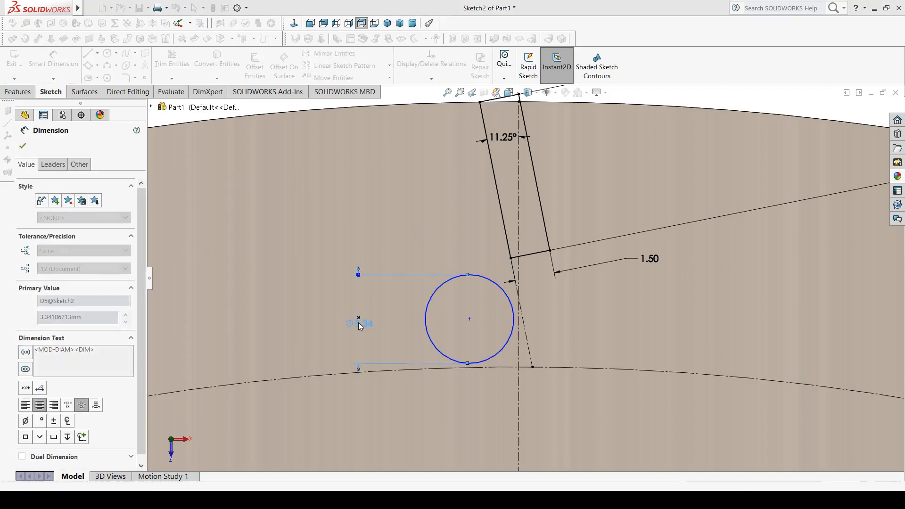
key(Return)
key(Escape)
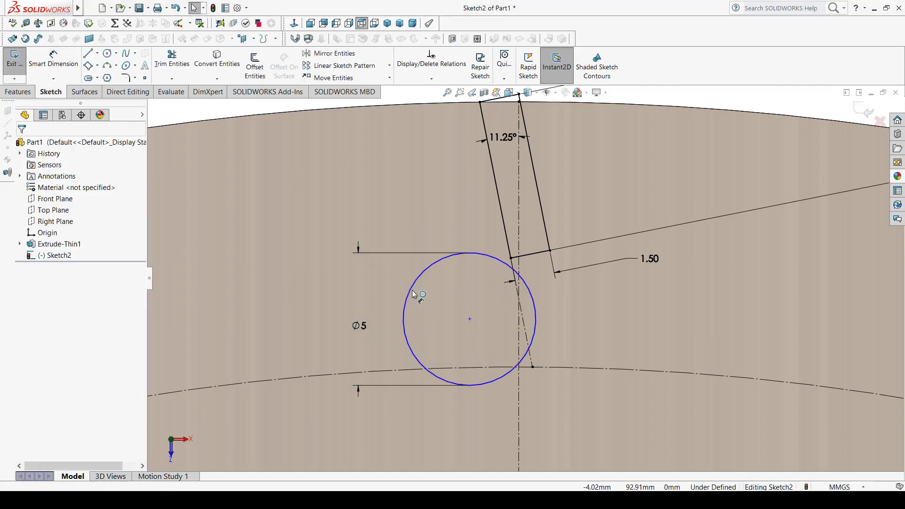
Make the Ø5 circle tangent to the lower construction arc.
click(410, 288)
key(Escape)
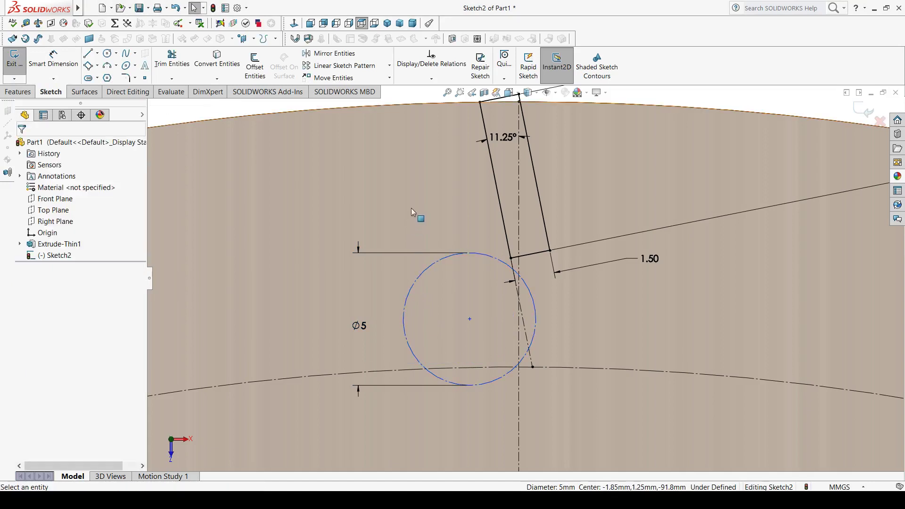
click(411, 208)
scroll(584, 232, up, 1)
click(447, 126)
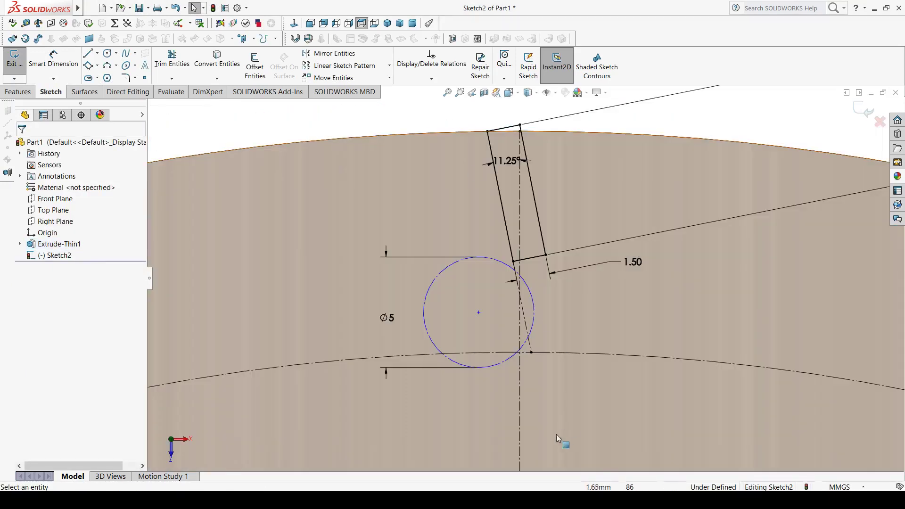
scroll(542, 424, down, 3)
click(512, 303)
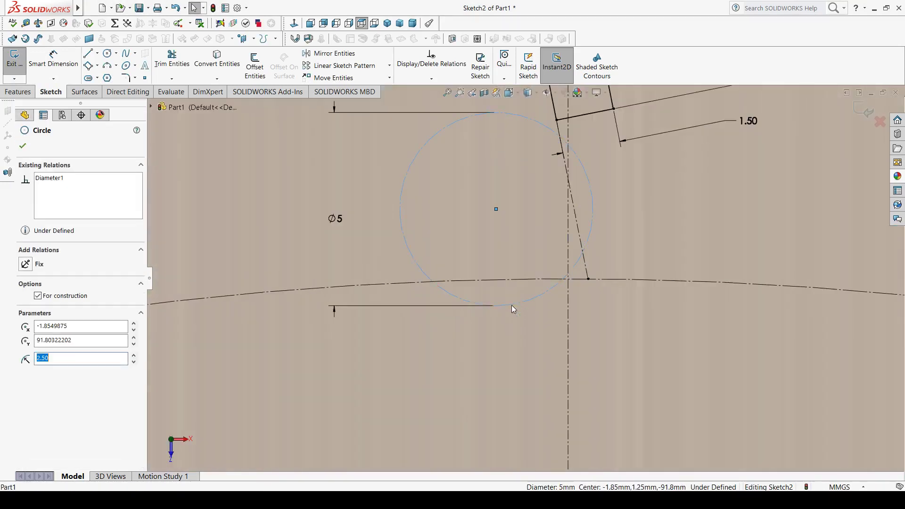
ctrl+click(496, 281)
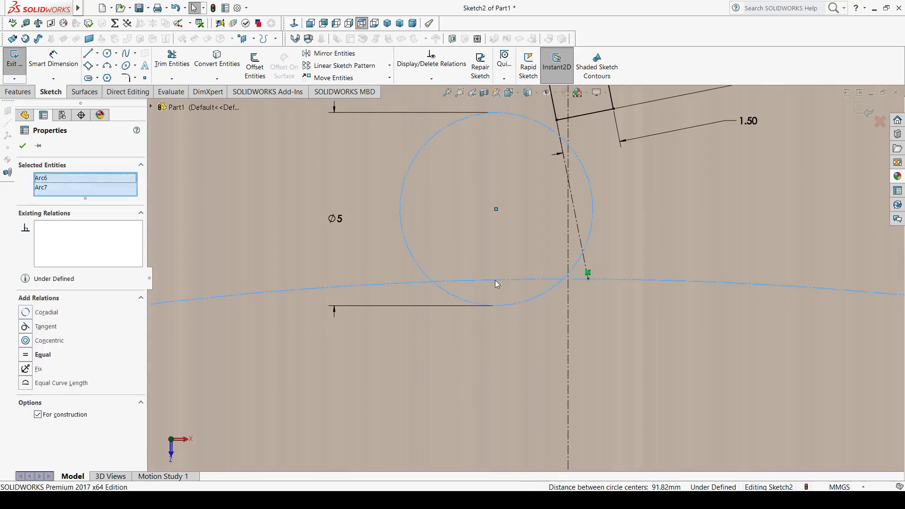
click(540, 243)
scroll(613, 210, down, 2)
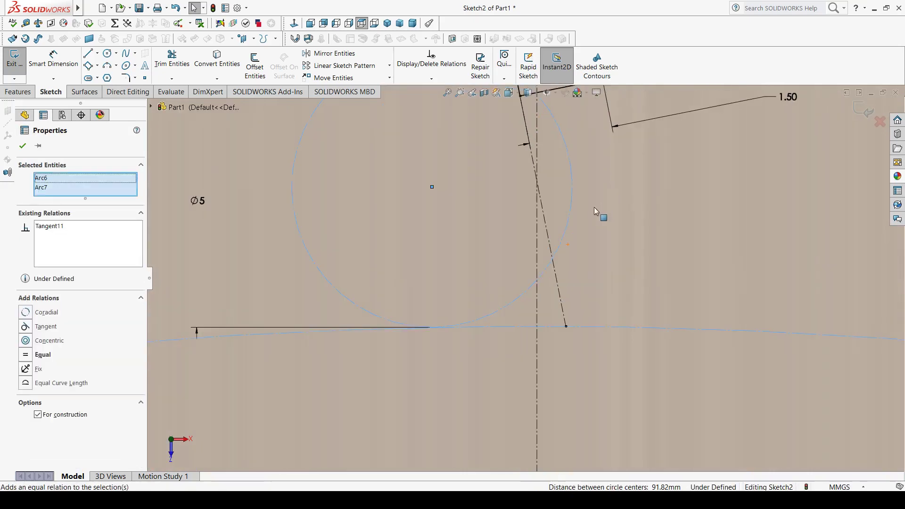
Make the Ø5 circle tangent to the slanted construction line, fully defining Sketch2.
ctrl+click(549, 242)
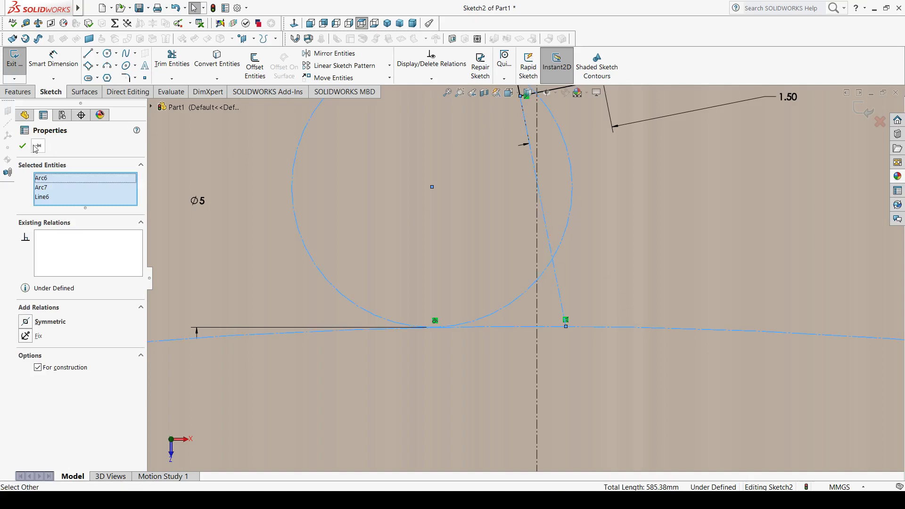
click(39, 148)
click(571, 217)
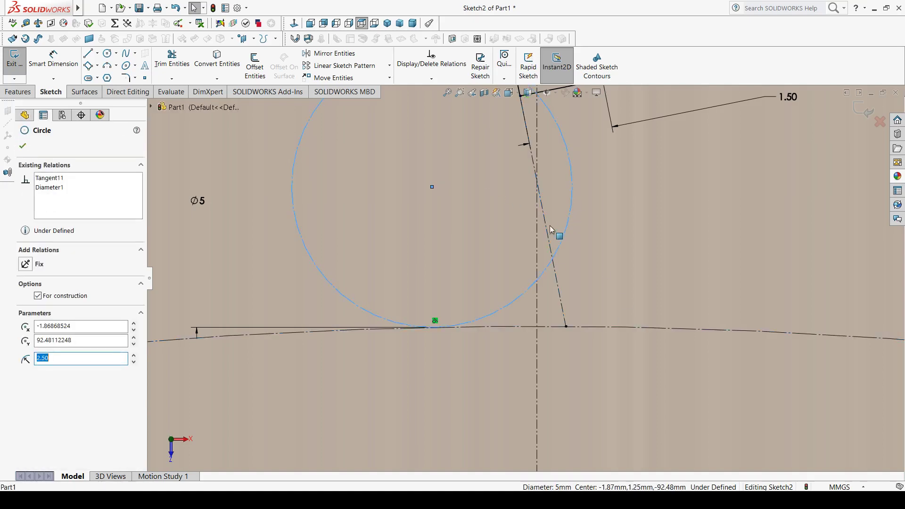
click(548, 231)
ctrl+click(572, 201)
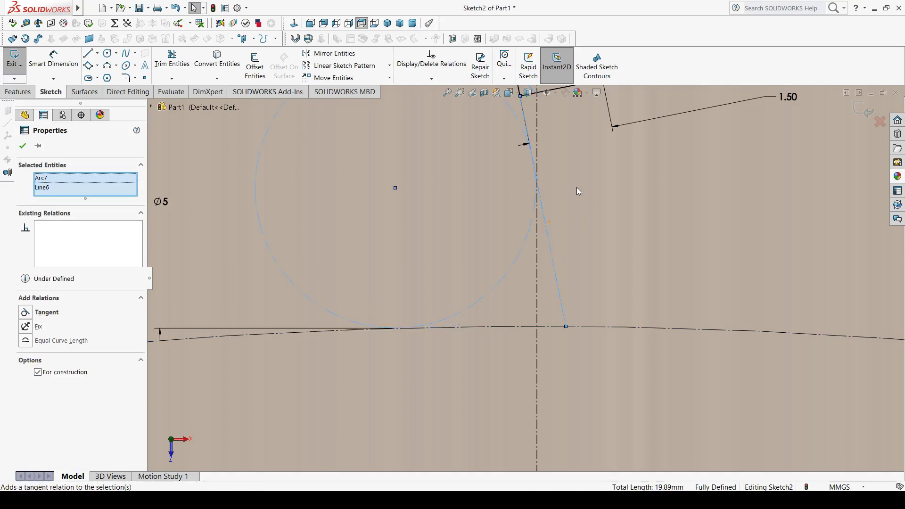
scroll(525, 278, up, 4)
click(24, 147)
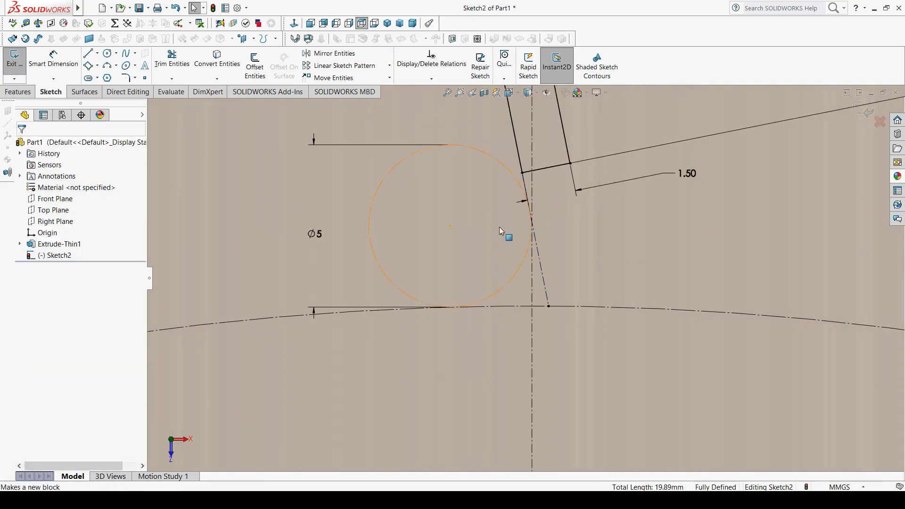
scroll(482, 190, up, 3)
scroll(489, 185, up, 2)
scroll(488, 185, down, 1)
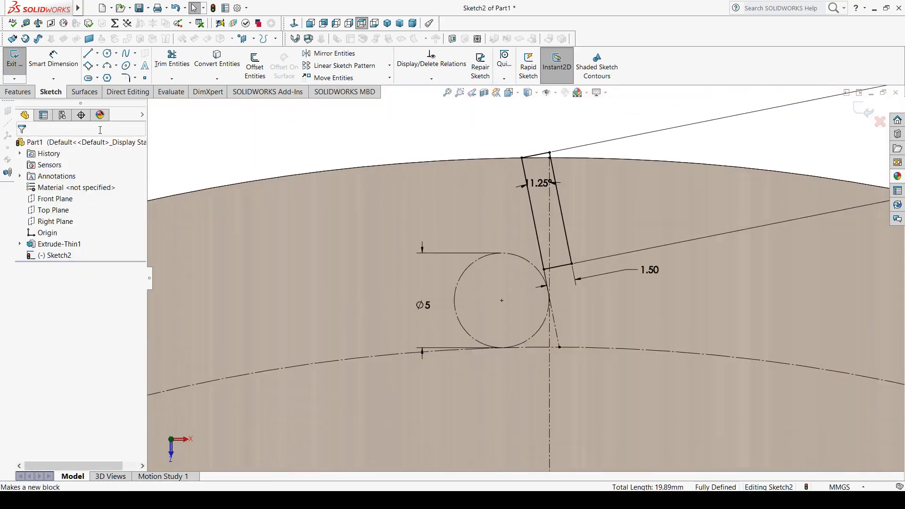
Draw a line from the Ø5 circle out to the disc's outer rim as the tooth back.
click(87, 53)
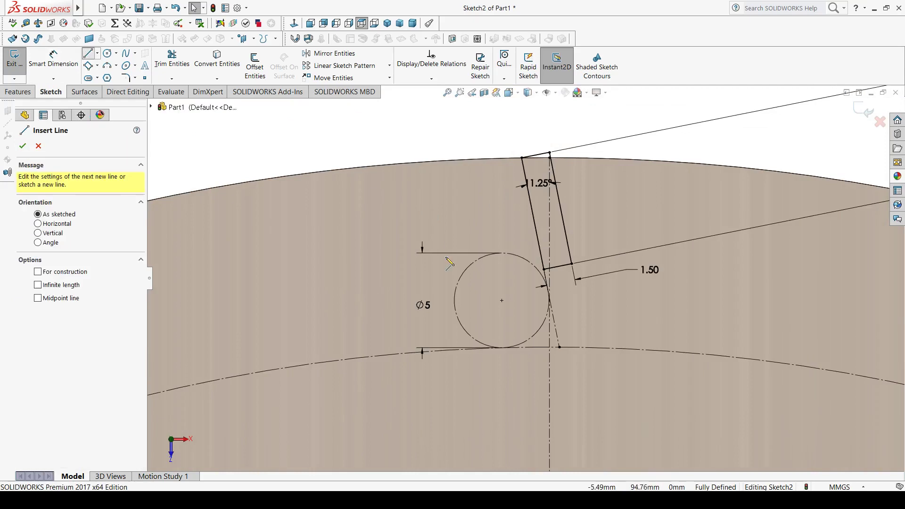
click(466, 335)
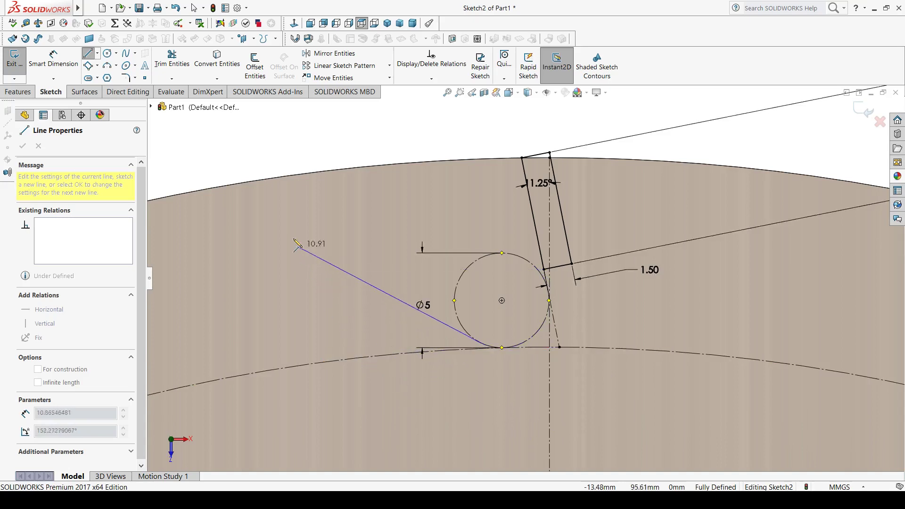
click(322, 183)
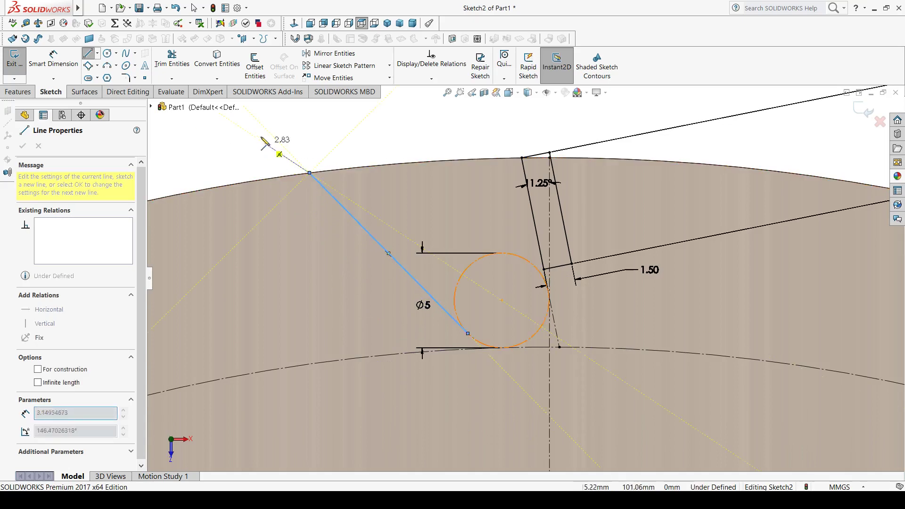
key(Escape)
scroll(320, 175, down, 3)
scroll(321, 174, down, 3)
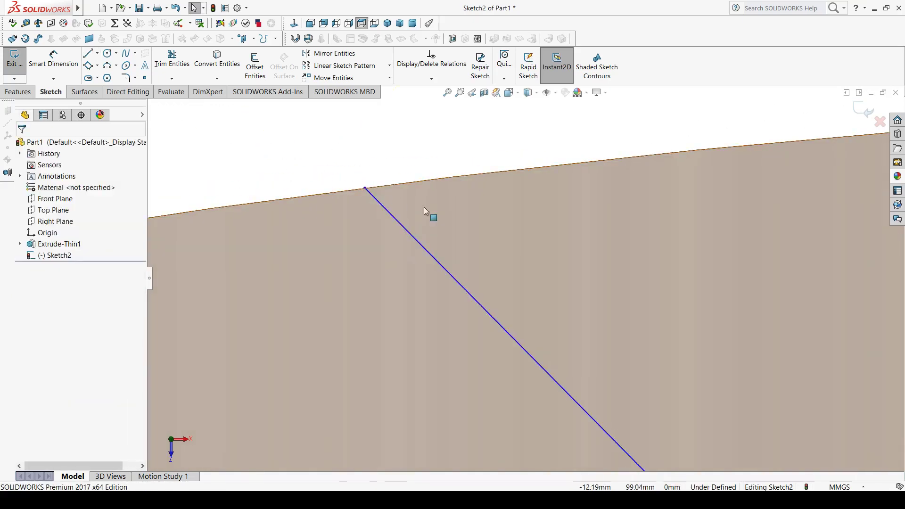
scroll(608, 330, up, 2)
scroll(607, 330, up, 1)
scroll(660, 367, up, 1)
scroll(660, 366, down, 2)
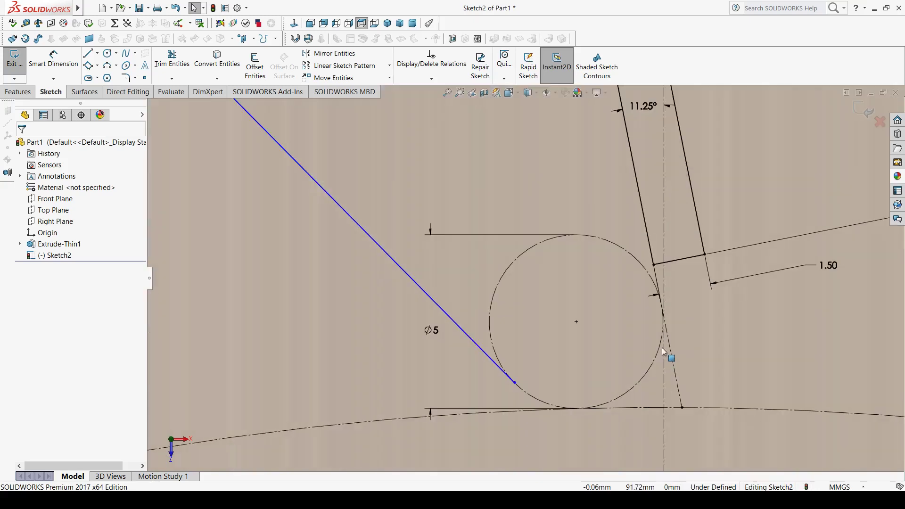
scroll(691, 304, up, 1)
scroll(617, 236, up, 2)
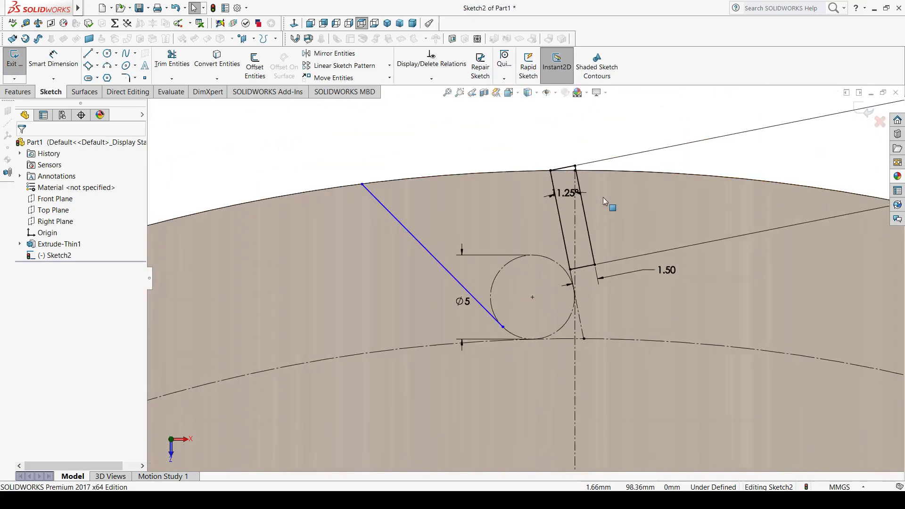
scroll(593, 210, down, 1)
scroll(590, 263, down, 3)
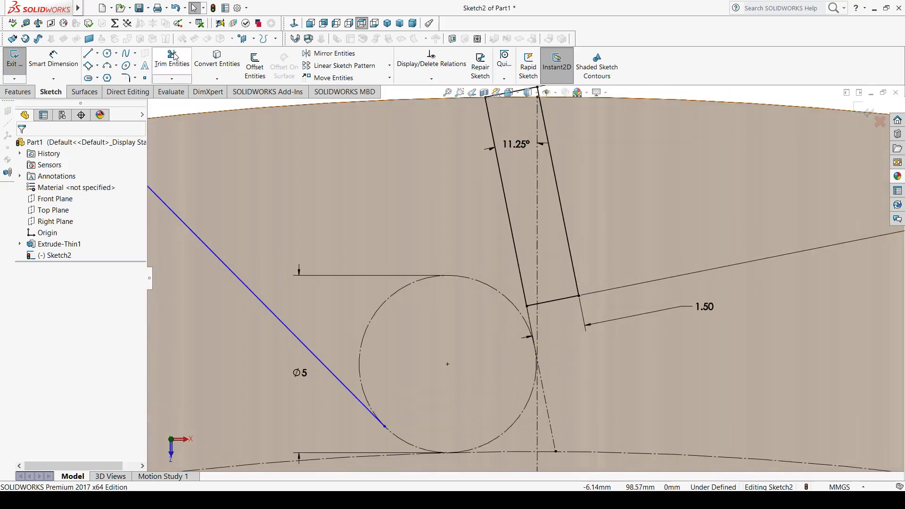
click(88, 52)
Draw a short line from the rectangle's lower-left corner down, tangent to the Ø5 circle.
scroll(507, 264, down, 3)
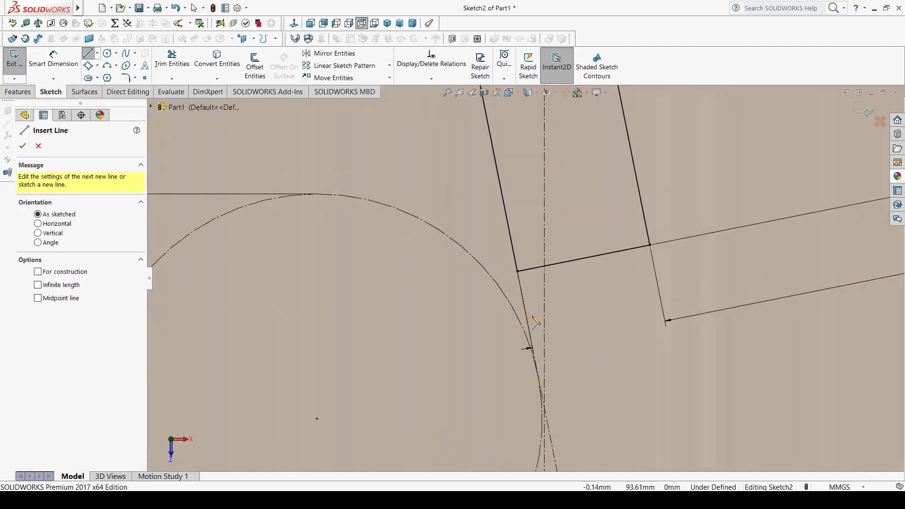
scroll(502, 266, down, 1)
click(515, 260)
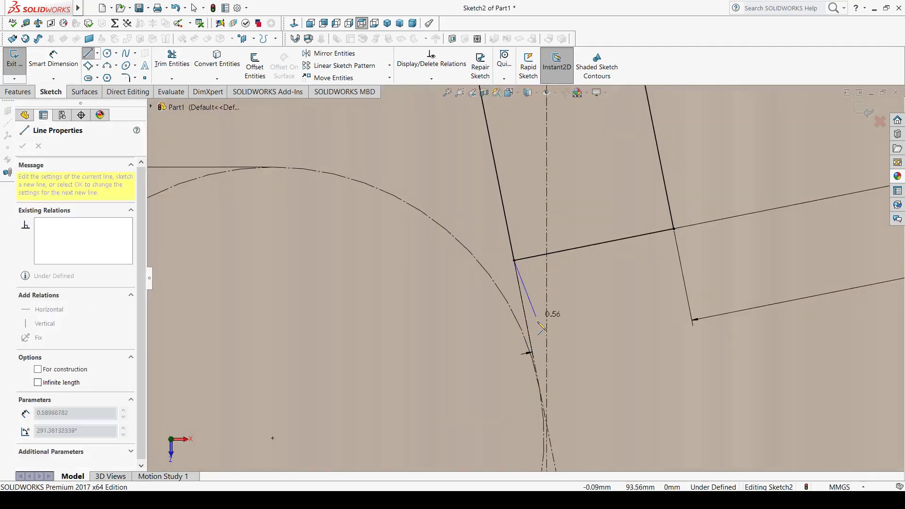
click(541, 393)
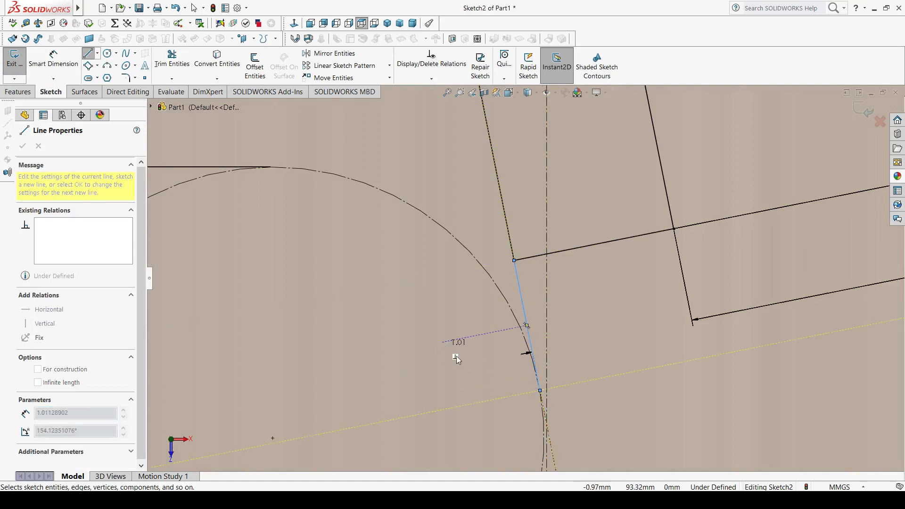
key(Escape)
key(Escape)
scroll(594, 355, down, 3)
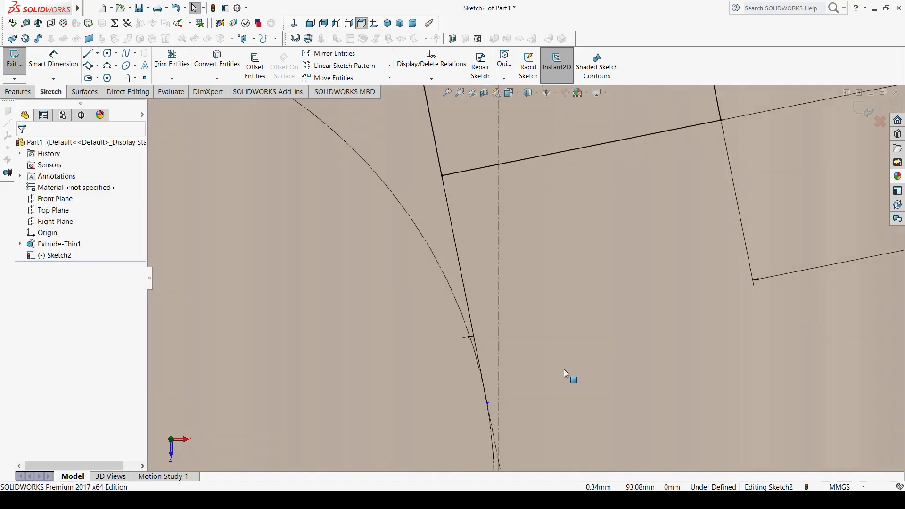
click(476, 292)
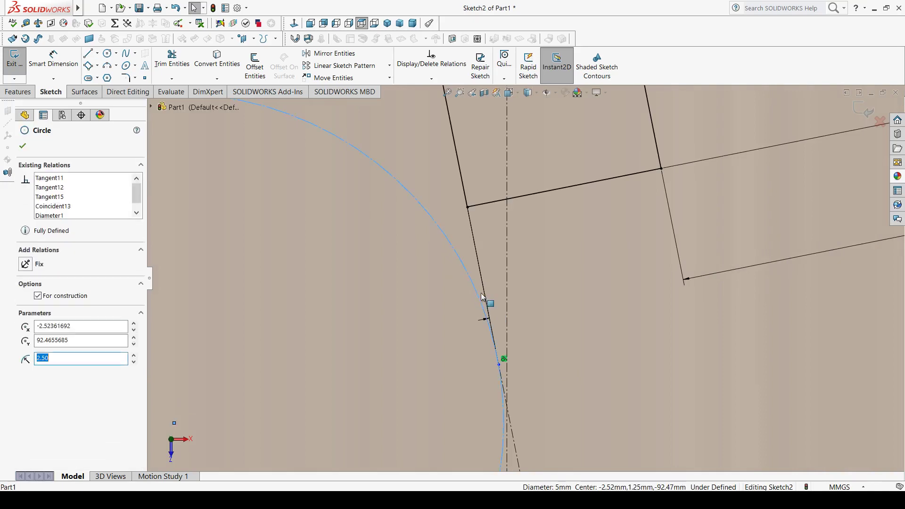
ctrl+click(487, 294)
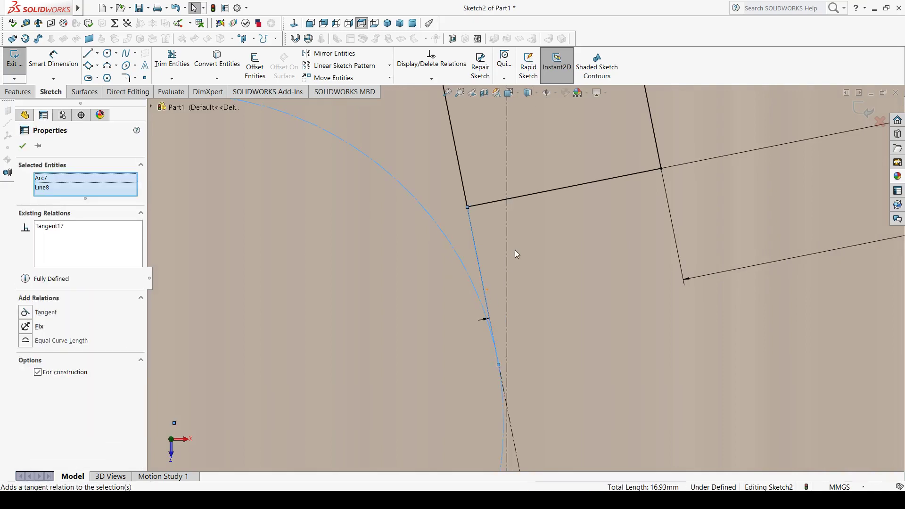
click(22, 146)
scroll(541, 373, up, 2)
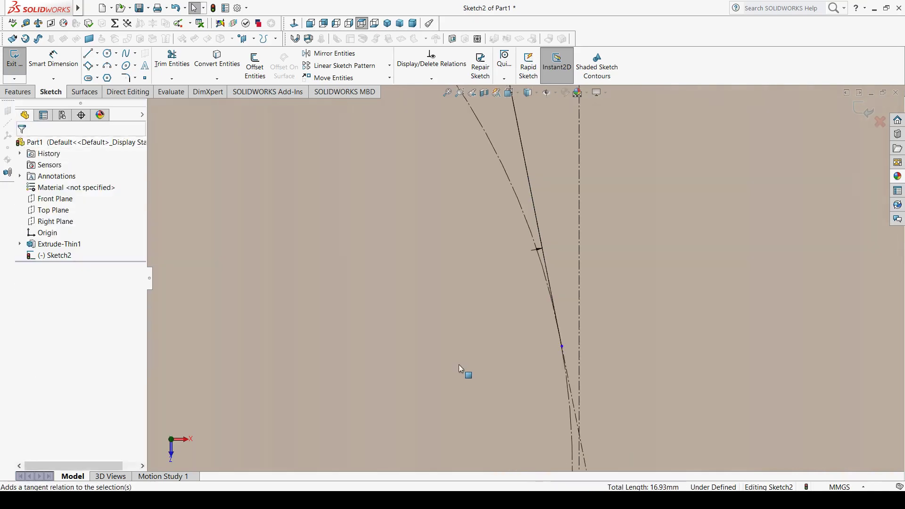
scroll(460, 364, up, 3)
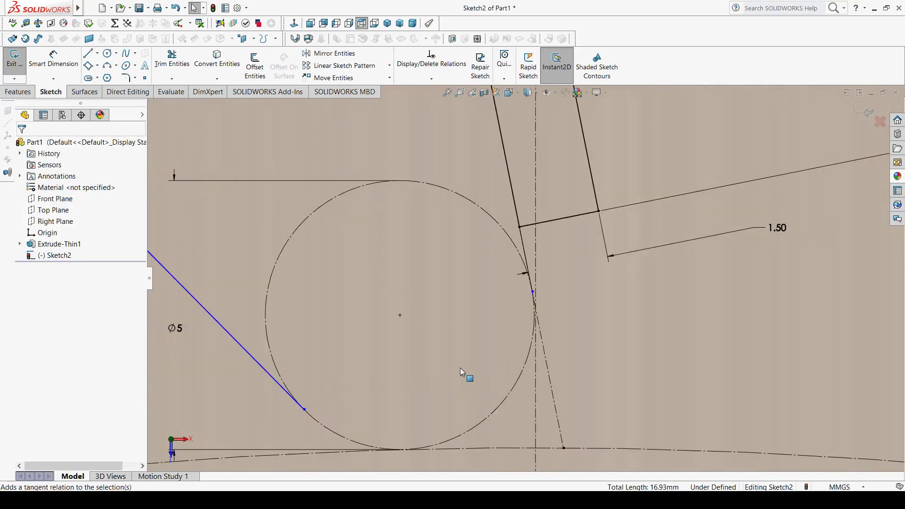
Draw a 2.50 mm three-point arc along the Ø5 circle's underside joining both lines.
click(108, 67)
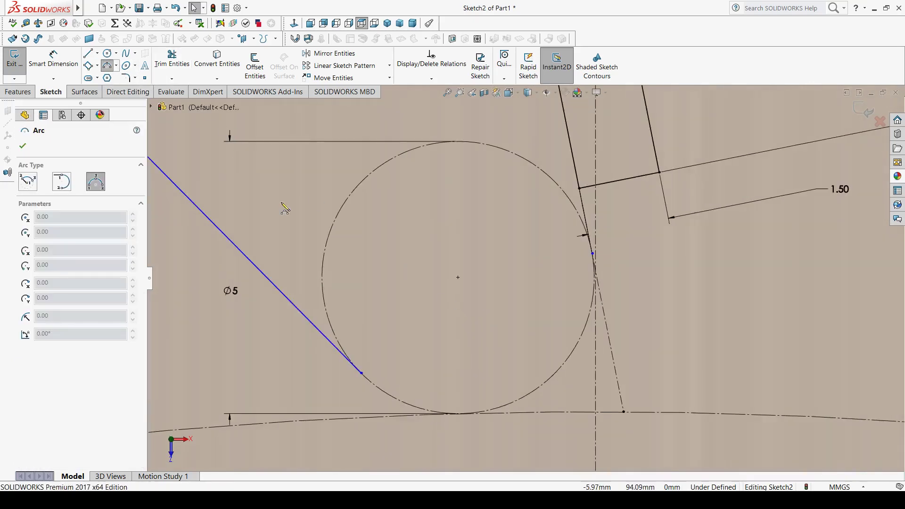
click(362, 374)
click(593, 254)
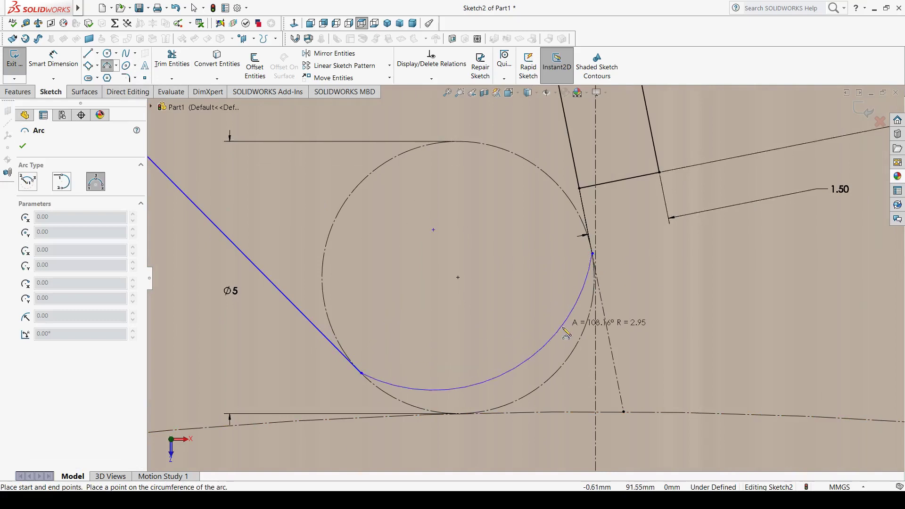
click(559, 414)
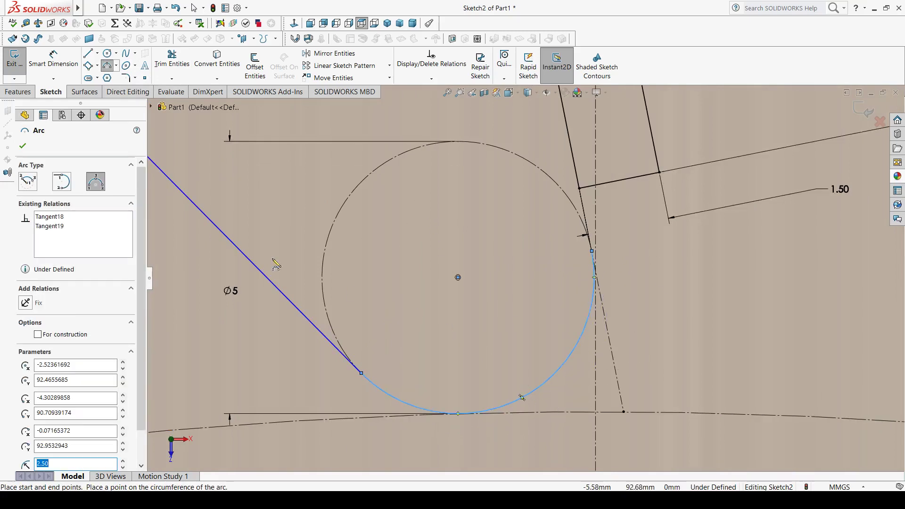
click(23, 147)
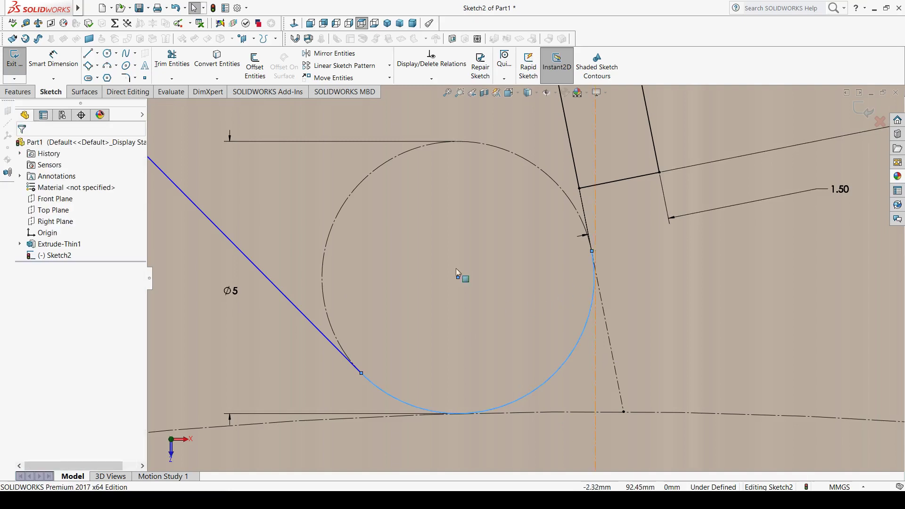
scroll(372, 247, up, 5)
scroll(510, 228, up, 1)
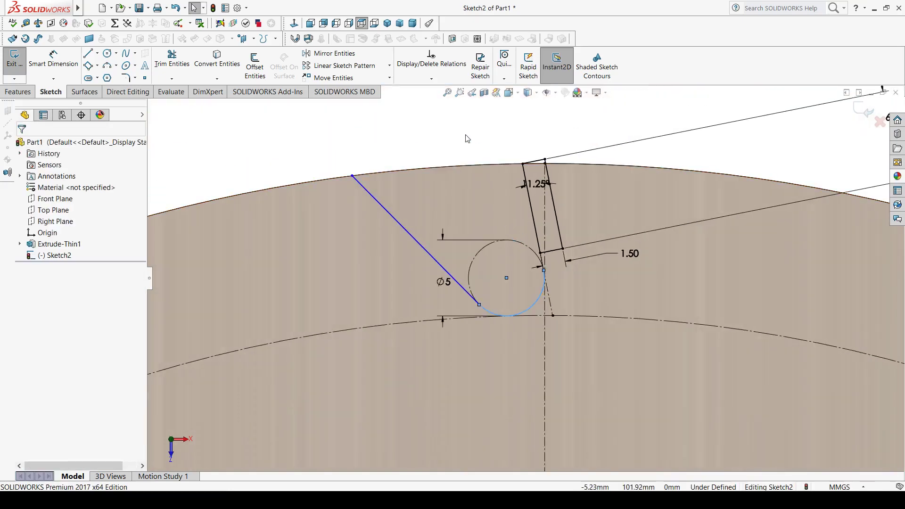
ctrl+click(538, 318)
scroll(538, 317, down, 3)
scroll(528, 339, up, 4)
scroll(497, 179, down, 3)
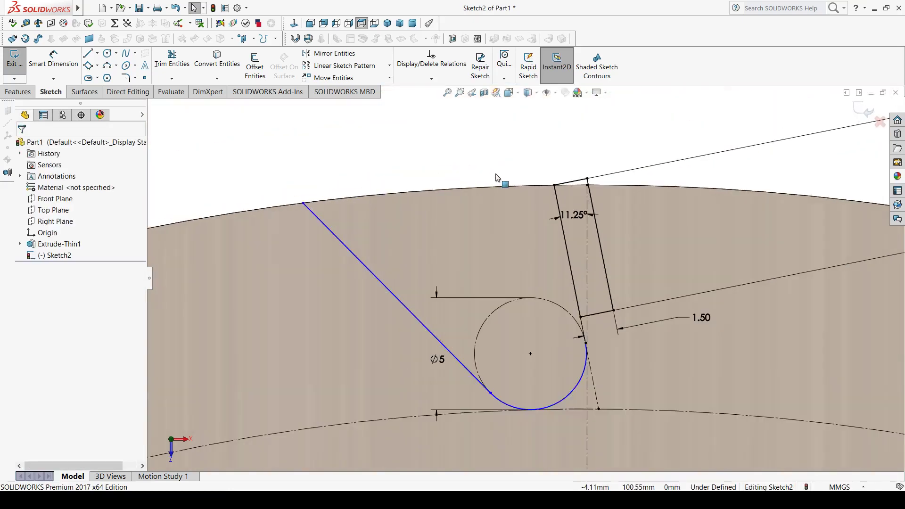
Dimension the angle between the sloped gullet line and the tooth front edge as 28°.
click(54, 59)
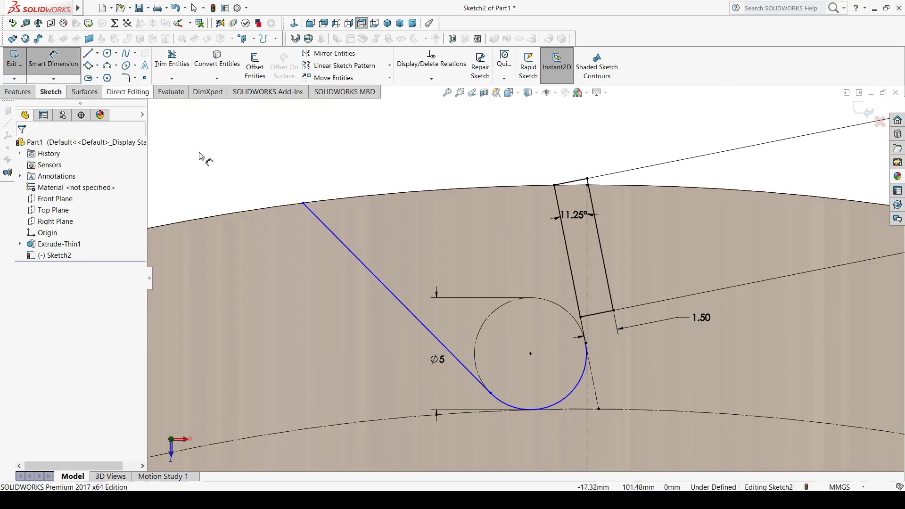
click(389, 294)
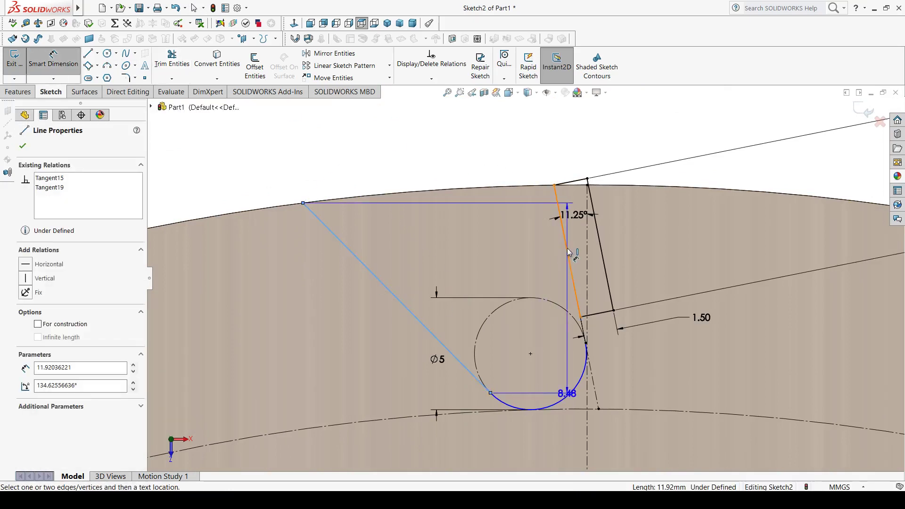
click(569, 254)
click(468, 236)
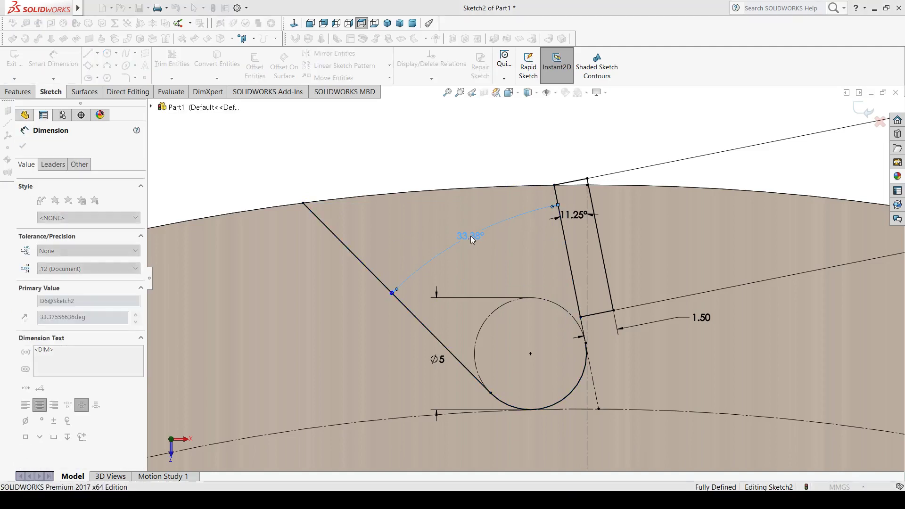
text(28)
key(Return)
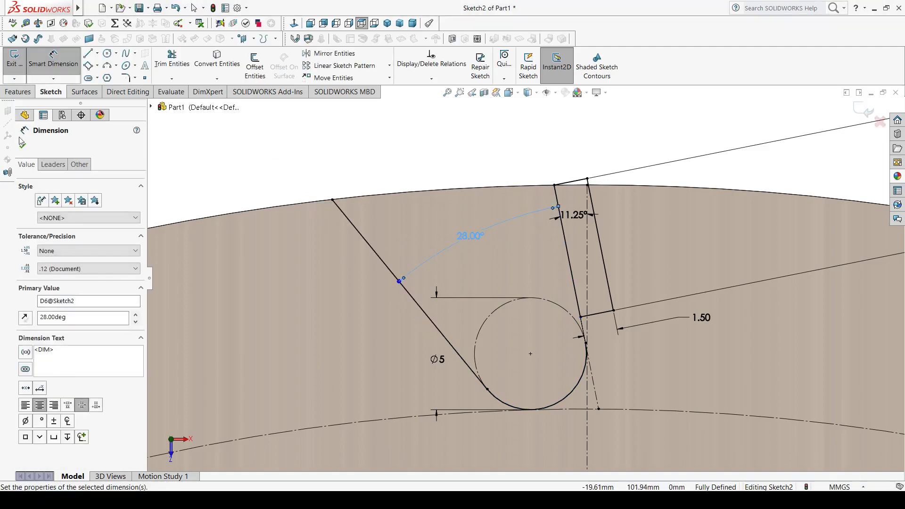
click(22, 147)
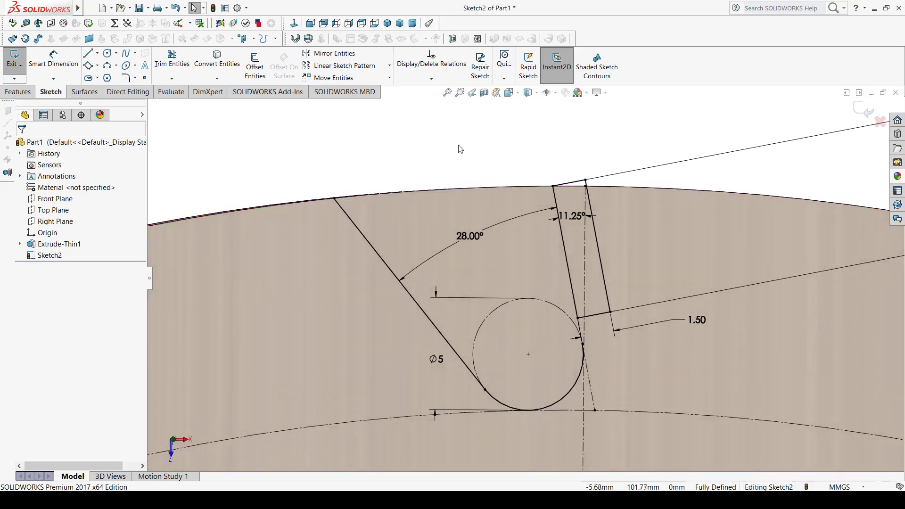
scroll(485, 160, up, 3)
scroll(485, 160, up, 5)
scroll(496, 232, down, 5)
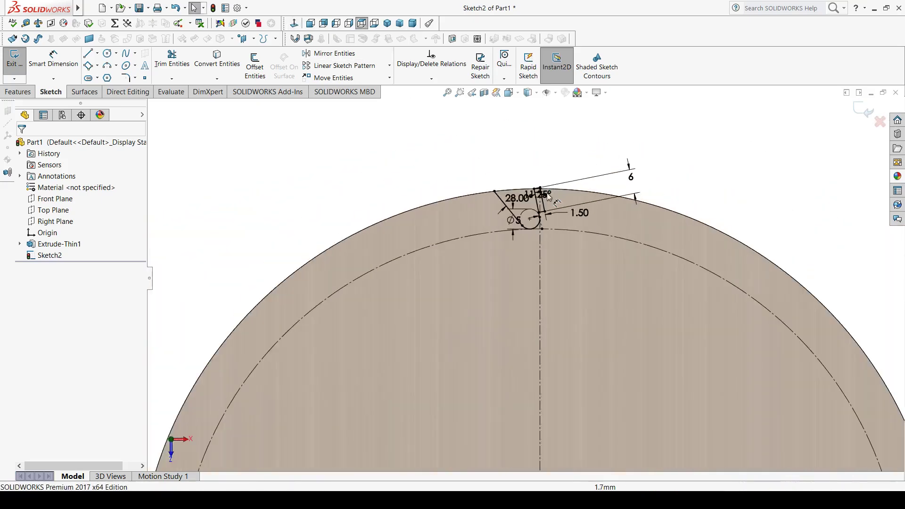
scroll(496, 232, down, 2)
scroll(496, 232, down, 3)
scroll(508, 296, up, 1)
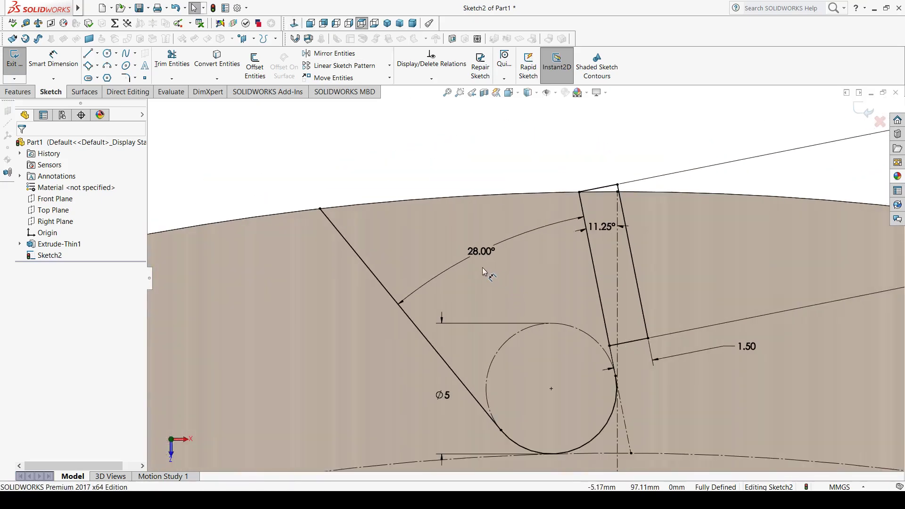
scroll(482, 268, down, 2)
scroll(577, 285, up, 2)
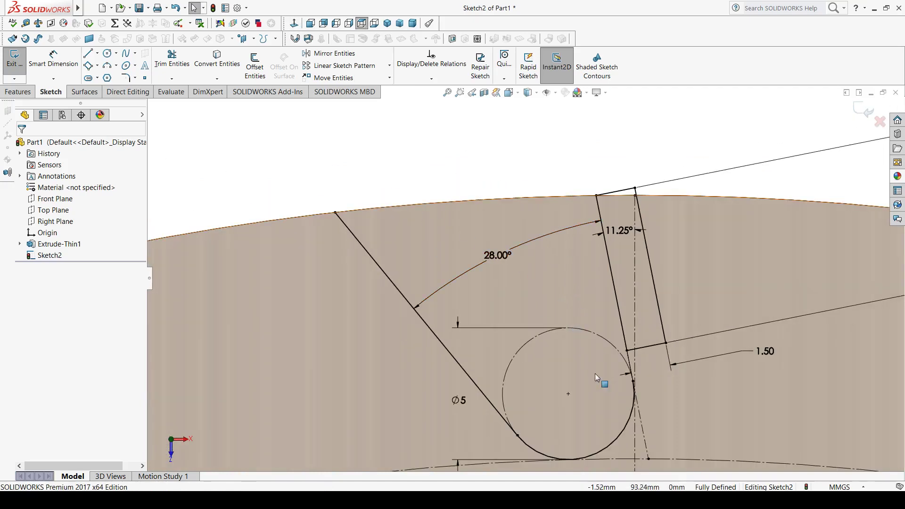
scroll(672, 401, down, 1)
scroll(673, 401, up, 2)
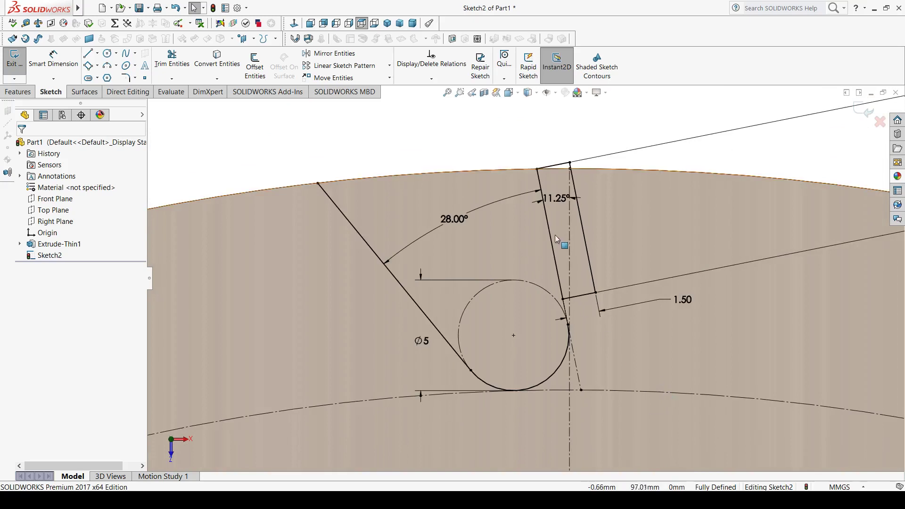
Set the 6 mm tooth front line and the short tooth-top line to construction.
click(556, 254)
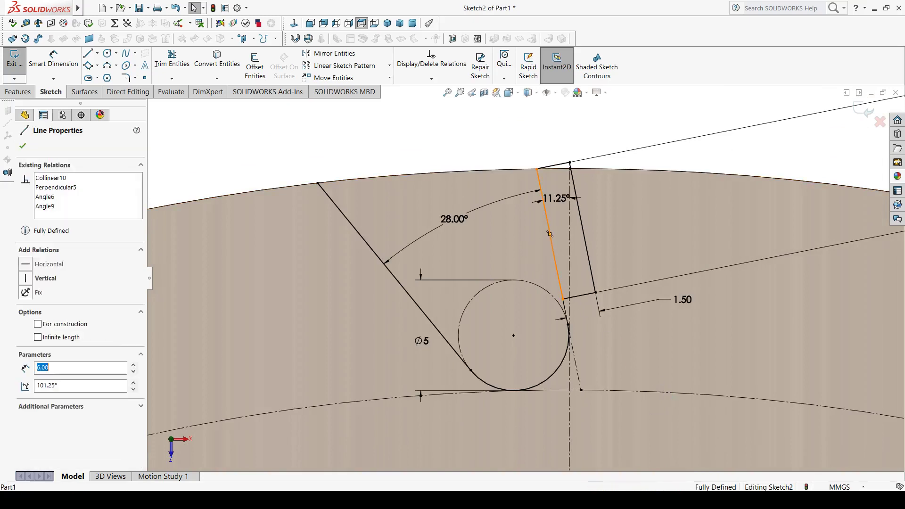
click(592, 222)
scroll(550, 137, down, 2)
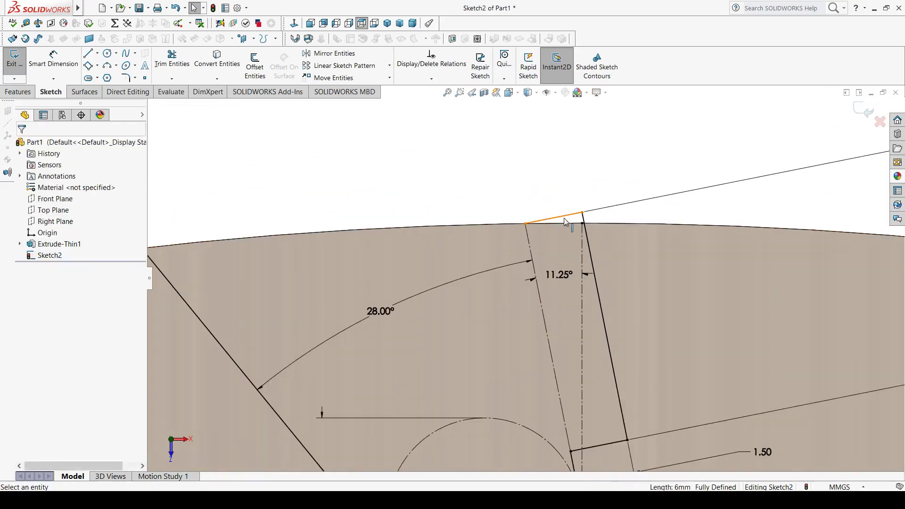
click(566, 221)
click(589, 191)
scroll(554, 340, up, 2)
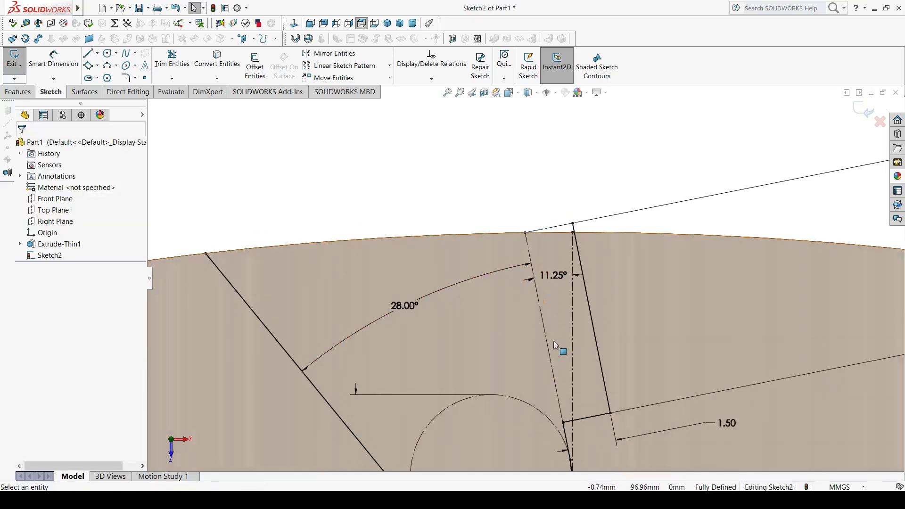
scroll(539, 271, down, 1)
scroll(539, 313, up, 2)
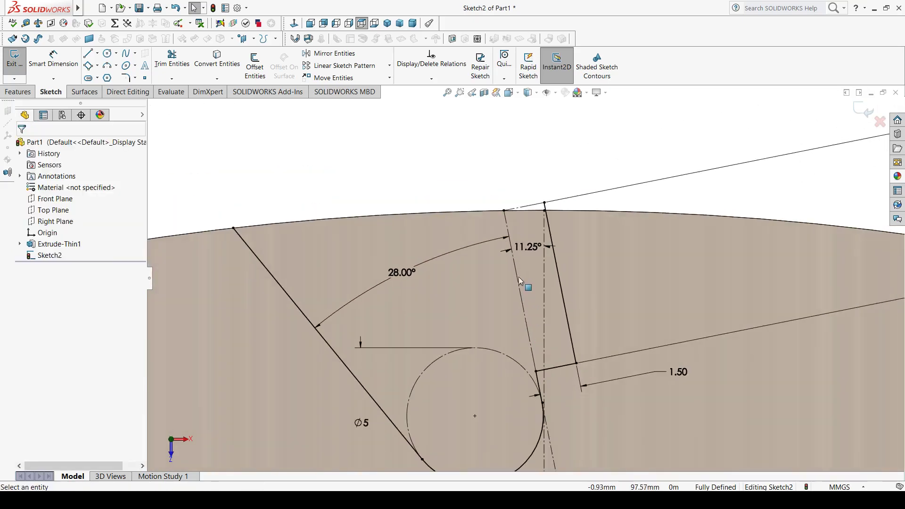
scroll(519, 276, up, 1)
scroll(531, 404, up, 1)
scroll(529, 351, down, 2)
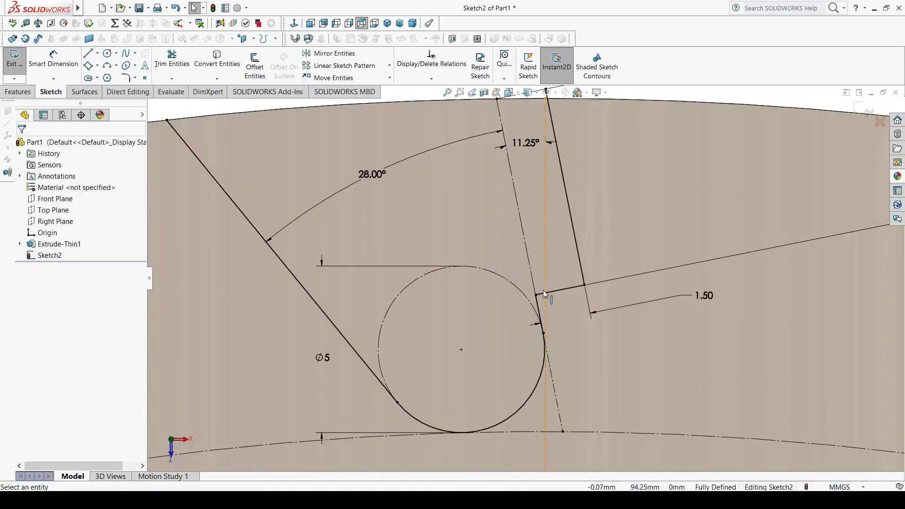
scroll(414, 197, up, 3)
scroll(500, 228, down, 3)
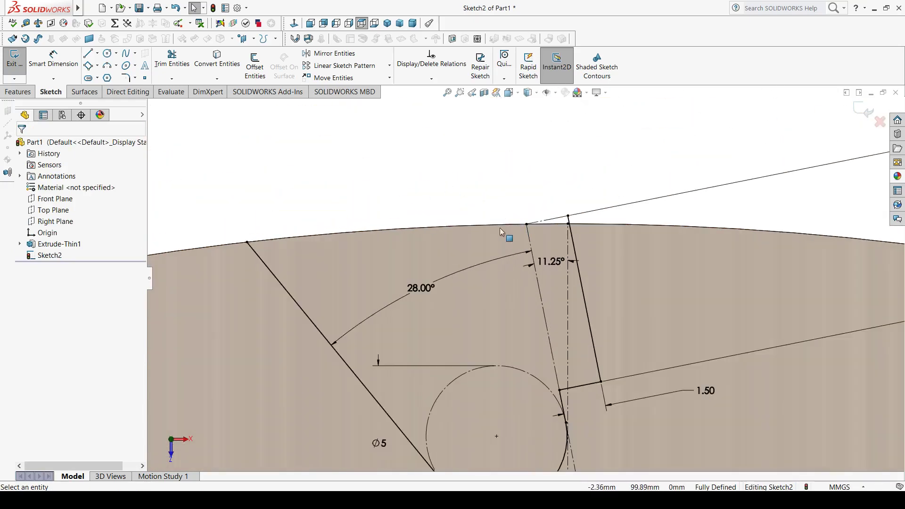
scroll(451, 228, down, 1)
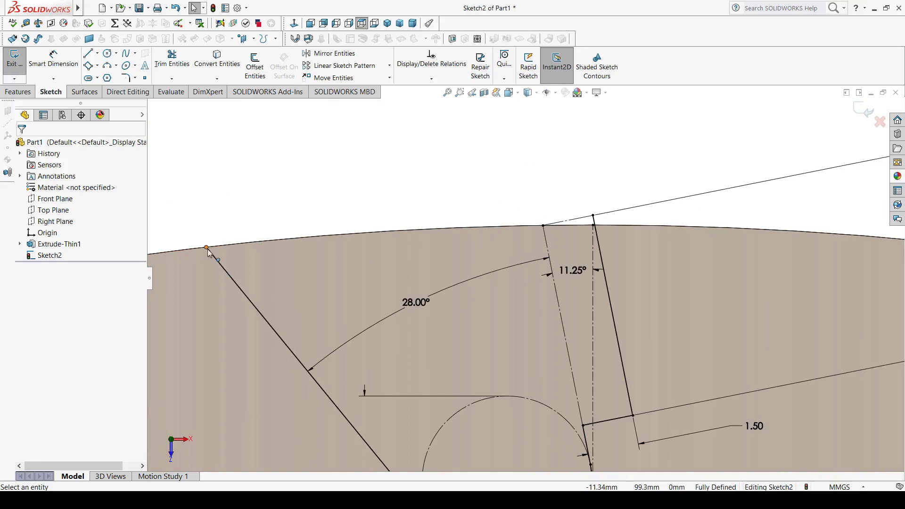
Draw a short vertical line above the rim and a horizontal line to the tooth tip.
click(88, 54)
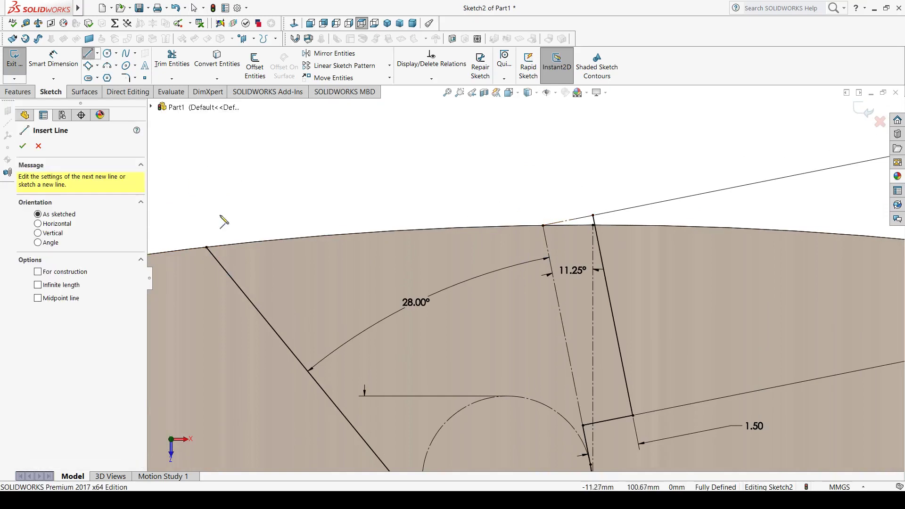
click(206, 247)
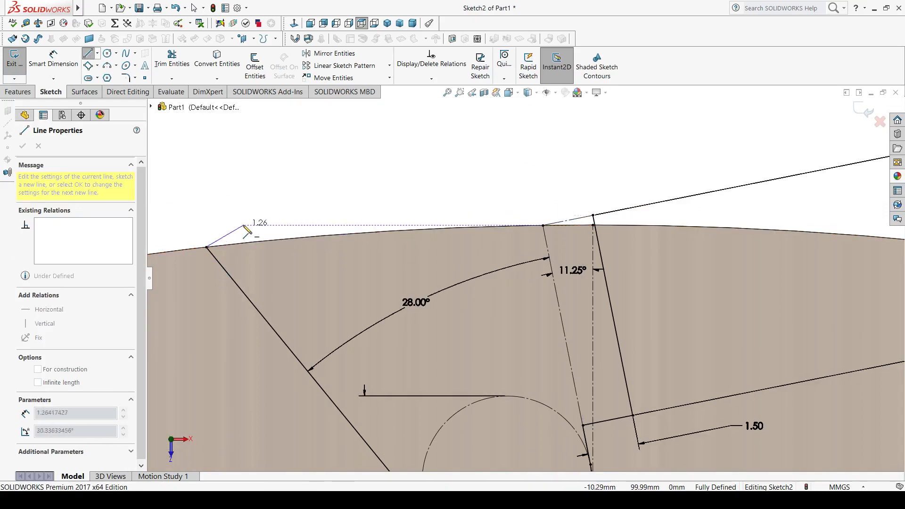
click(206, 216)
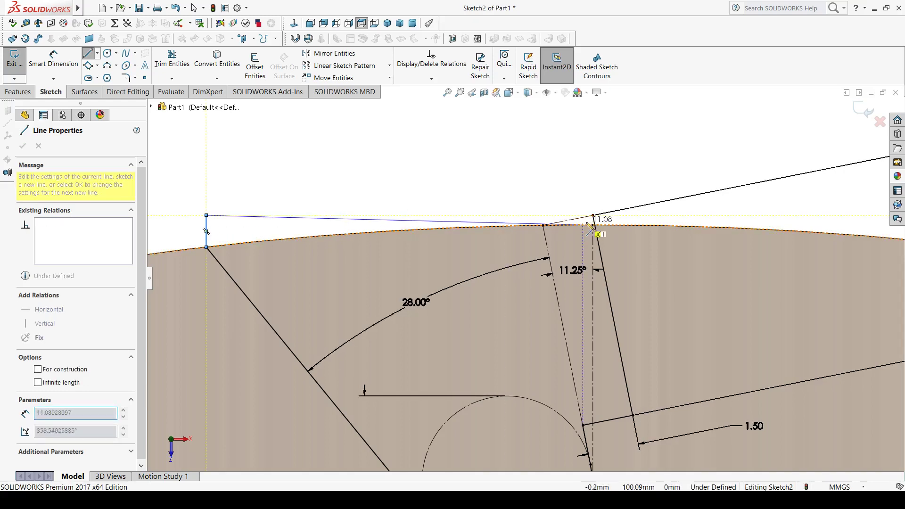
click(593, 216)
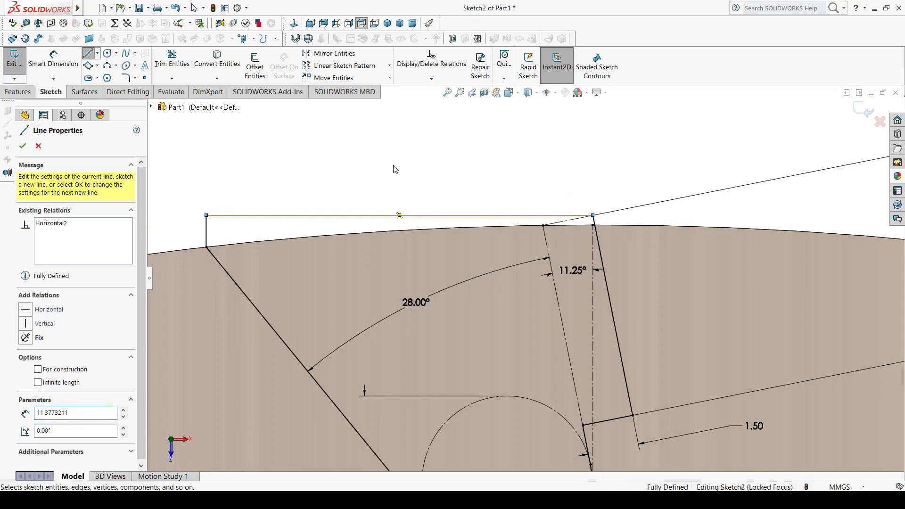
key(Escape)
Extrude-cut the gullet sketch out of the disc edge as Cut-Extrude1.
scroll(526, 278, up, 3)
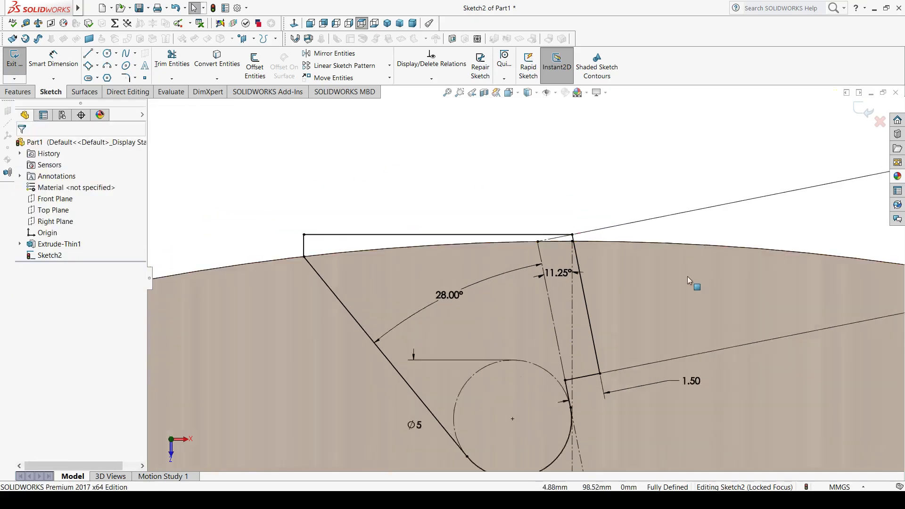
scroll(565, 218, up, 1)
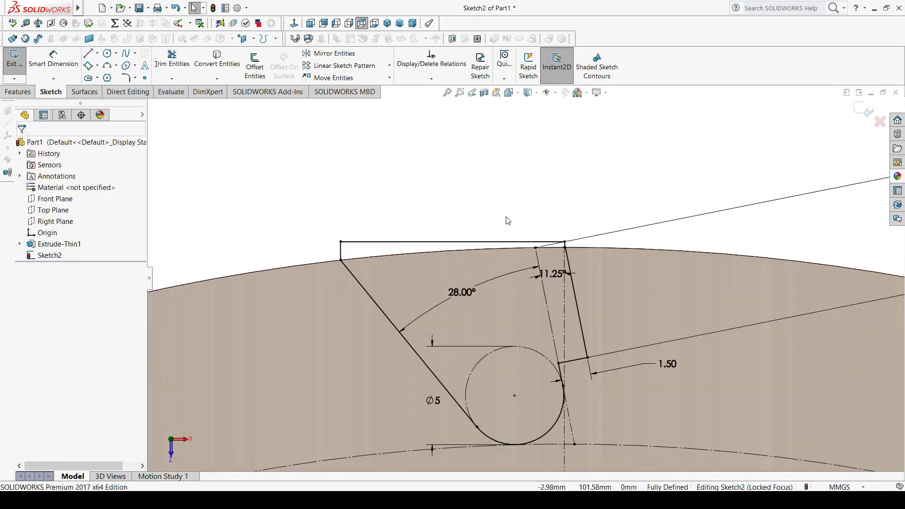
scroll(502, 218, up, 1)
click(10, 93)
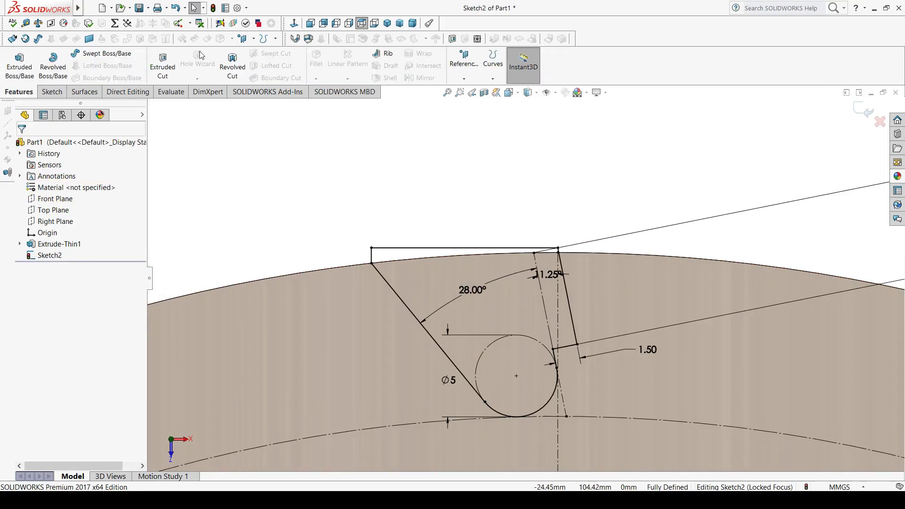
click(163, 66)
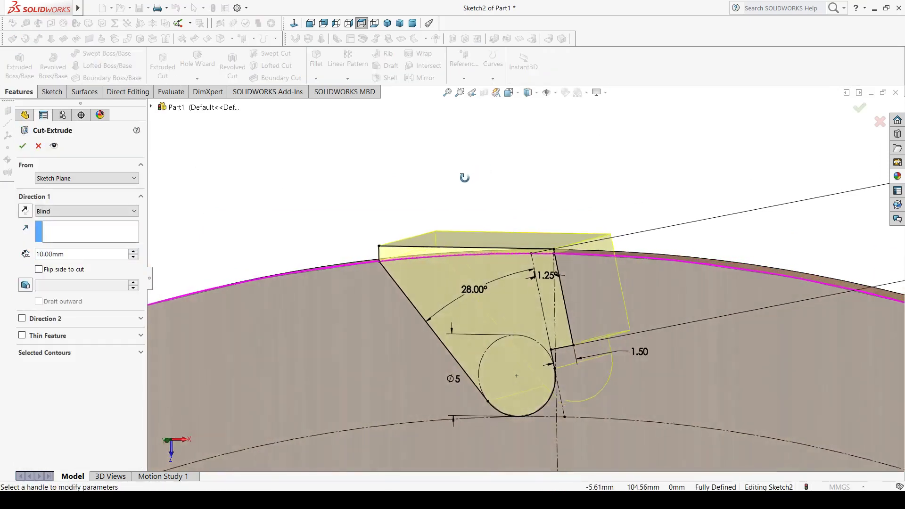
click(19, 149)
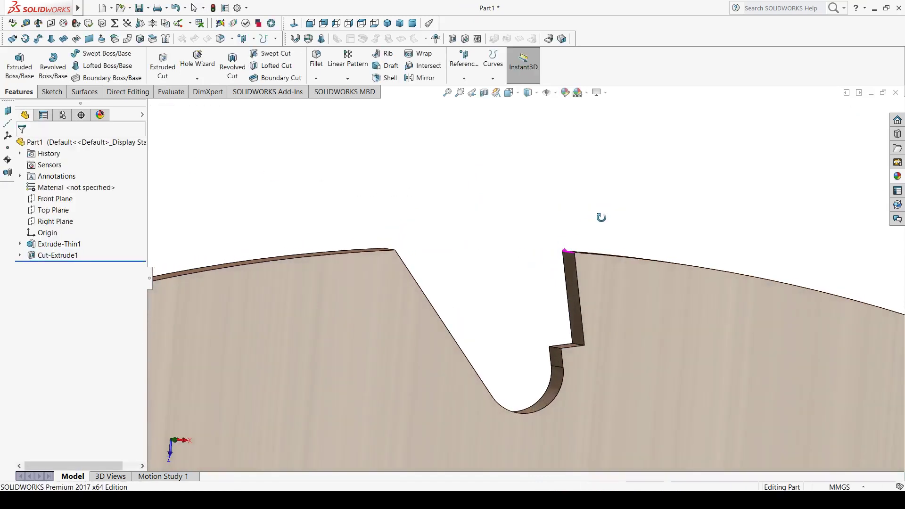
scroll(572, 251, up, 2)
scroll(525, 346, up, 2)
scroll(524, 338, up, 2)
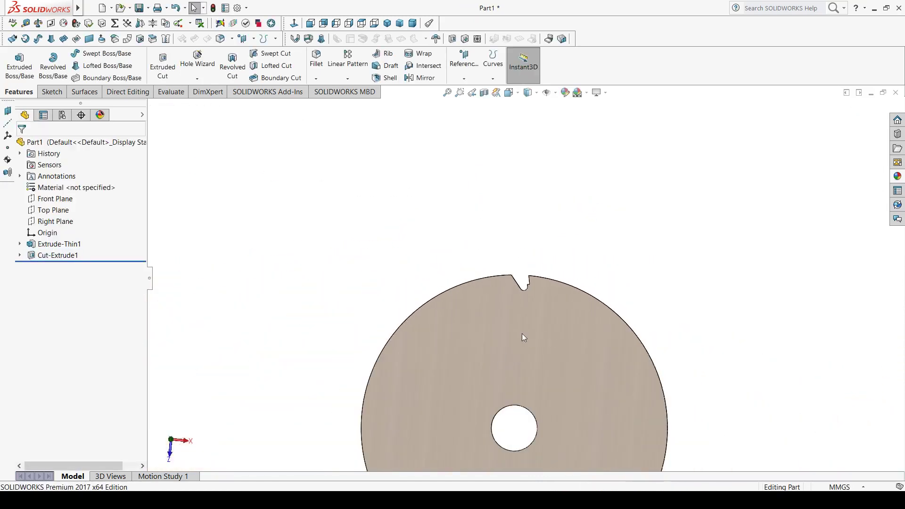
scroll(522, 338, up, 3)
scroll(511, 307, down, 3)
scroll(501, 273, down, 2)
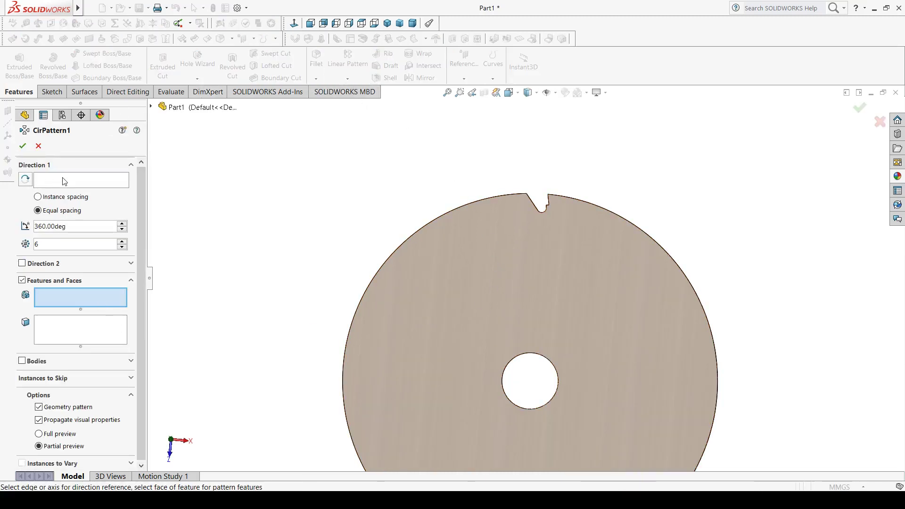
Circular-pattern Cut-Extrude1 36 times over 360° about the centre hole edge.
click(64, 181)
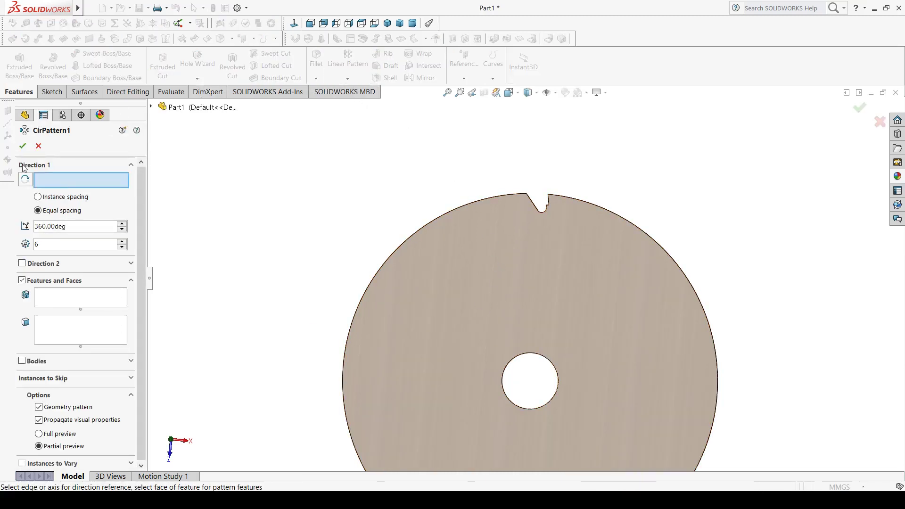
click(538, 357)
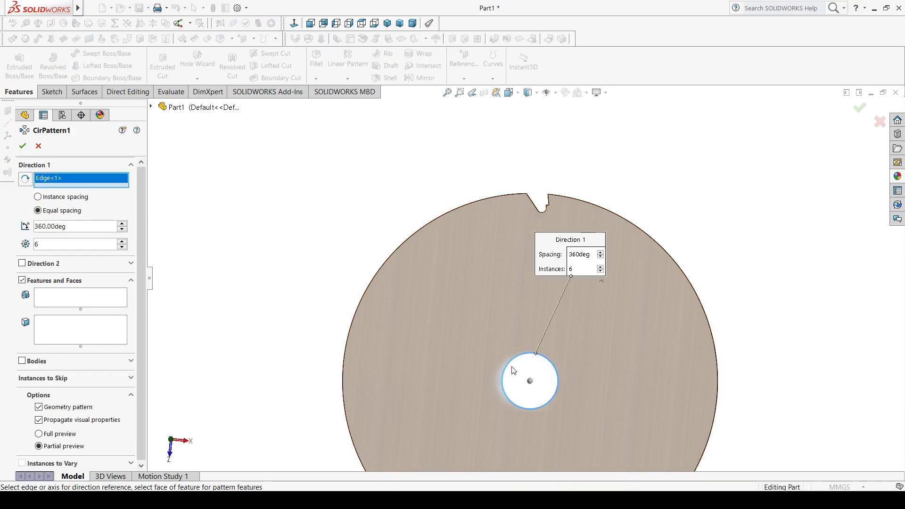
click(85, 302)
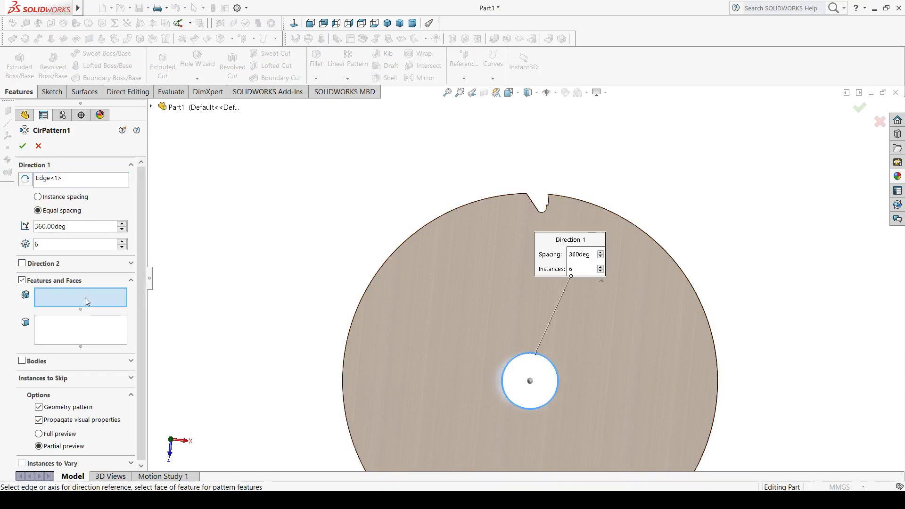
click(152, 107)
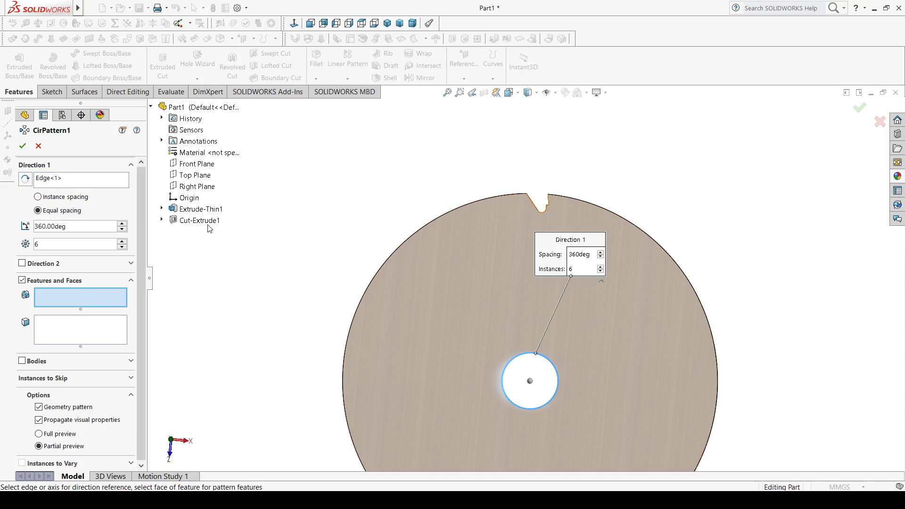
click(200, 220)
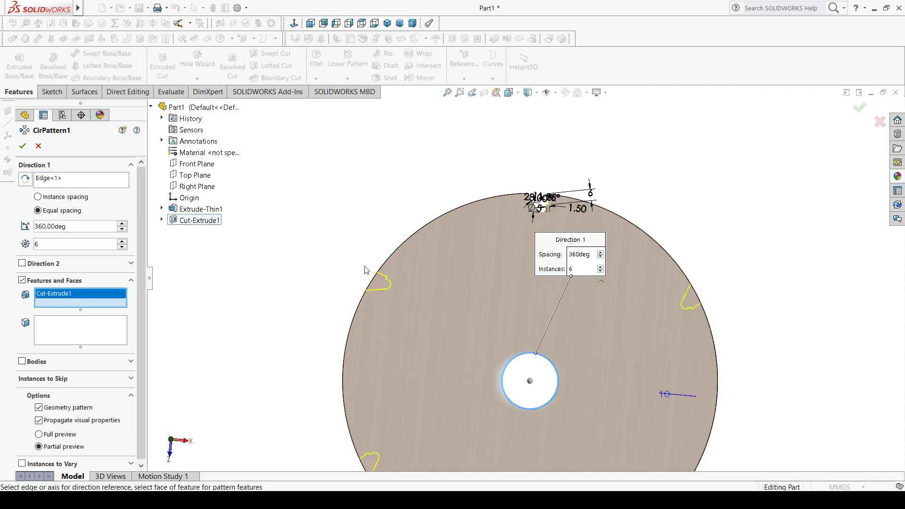
scroll(519, 315, up, 2)
scroll(567, 348, up, 2)
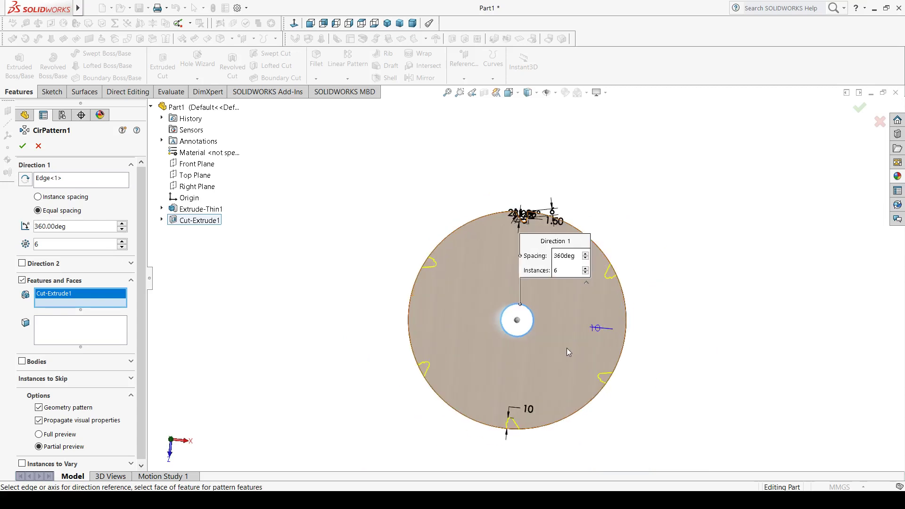
scroll(567, 348, down, 2)
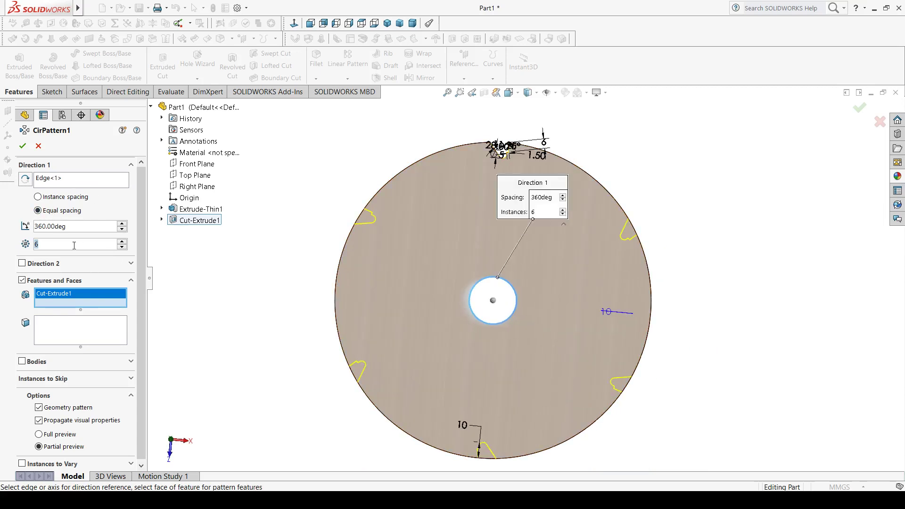
text(36)
key(Return)
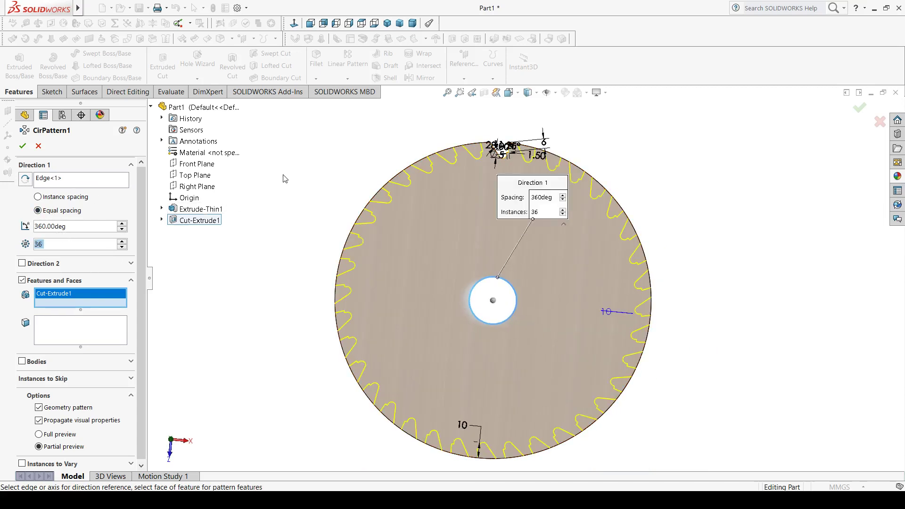
click(23, 148)
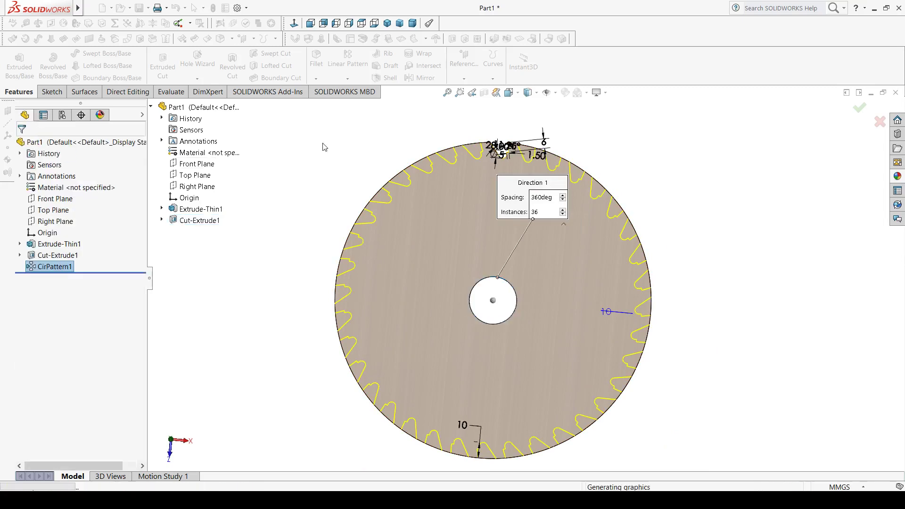
Start a new sketch on the blade's front face and view it face-on.
middle_drag(540, 307, 525, 317)
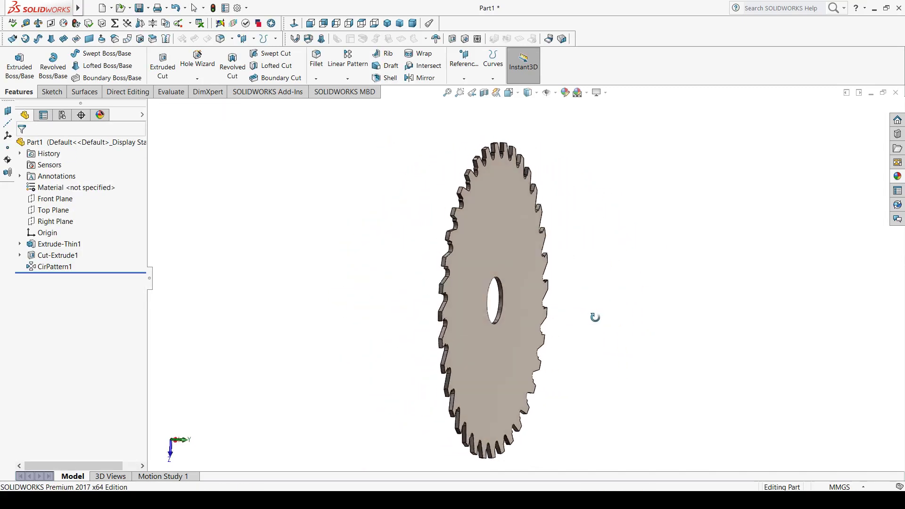
scroll(500, 197, down, 3)
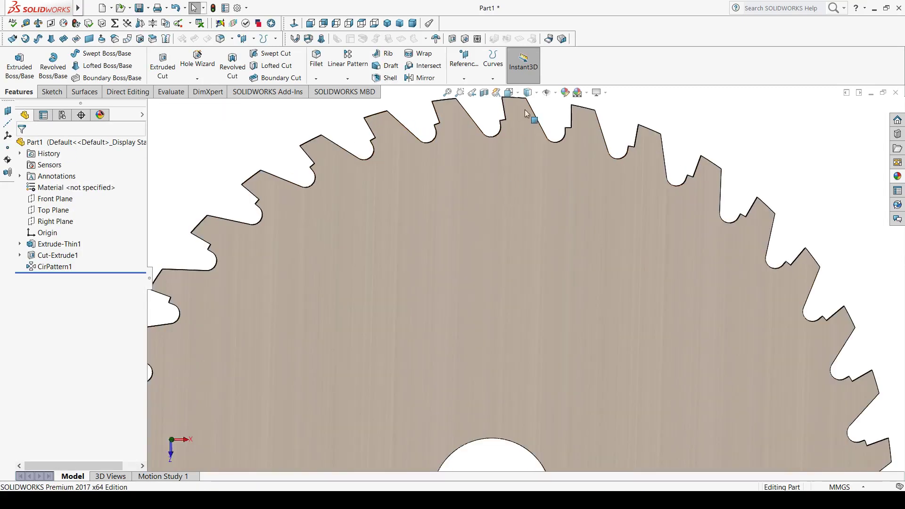
scroll(536, 179, up, 2)
scroll(518, 245, down, 4)
click(519, 211)
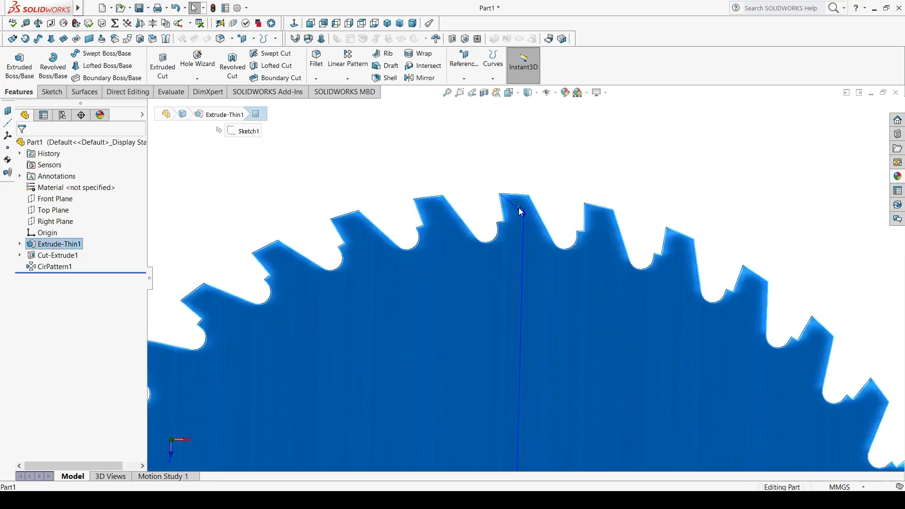
click(562, 188)
scroll(545, 242, down, 3)
click(542, 243)
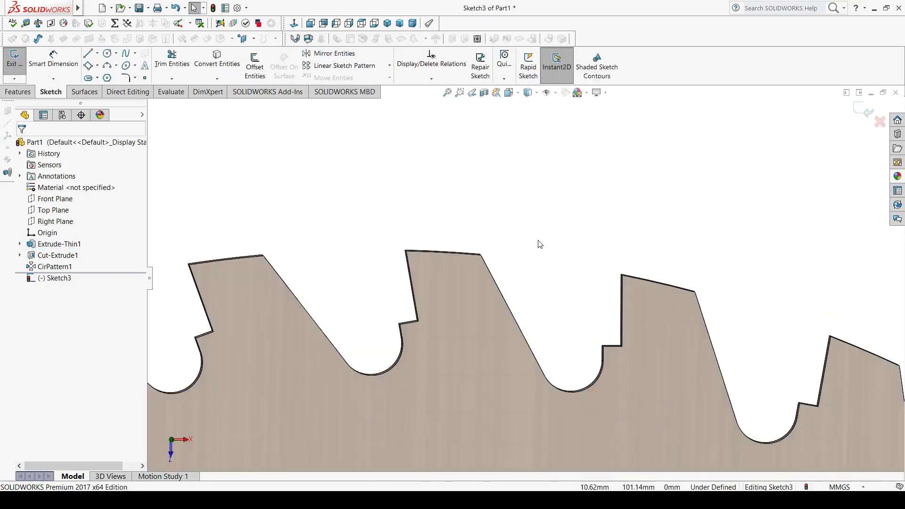
click(294, 24)
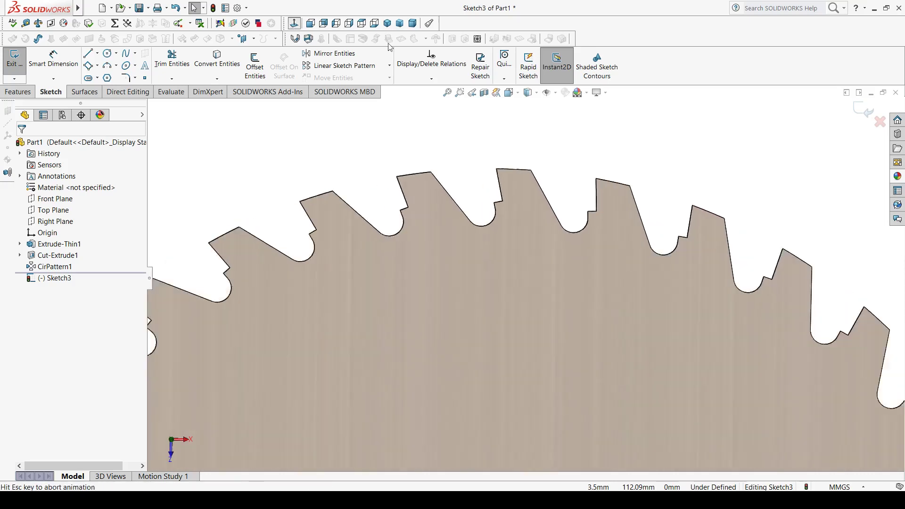
scroll(542, 147, down, 5)
scroll(470, 159, down, 2)
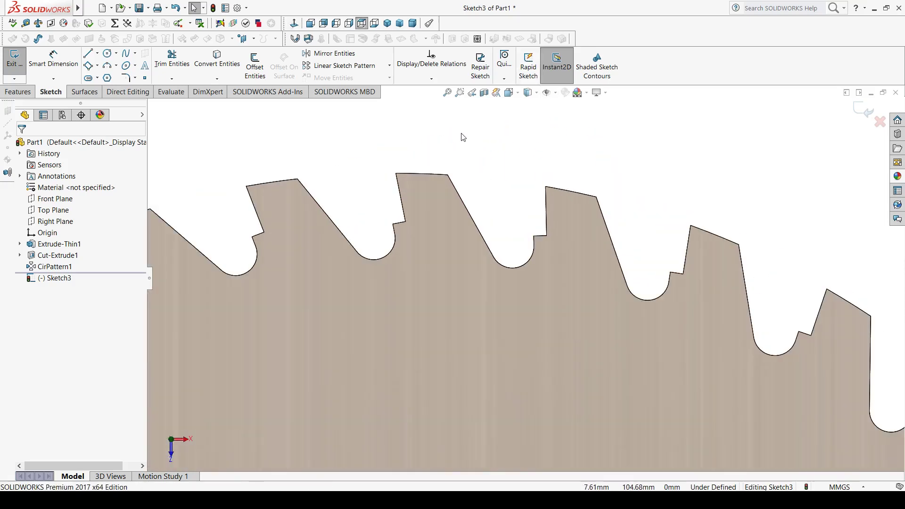
Draw a closed triangle across one tooth tip, ending partway down the slanted edge.
click(88, 53)
scroll(362, 109, down, 3)
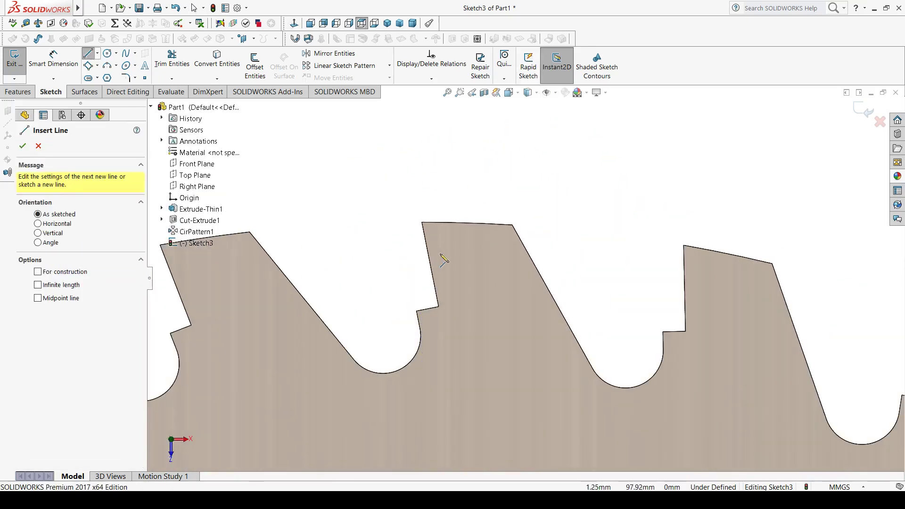
click(422, 222)
key(Escape)
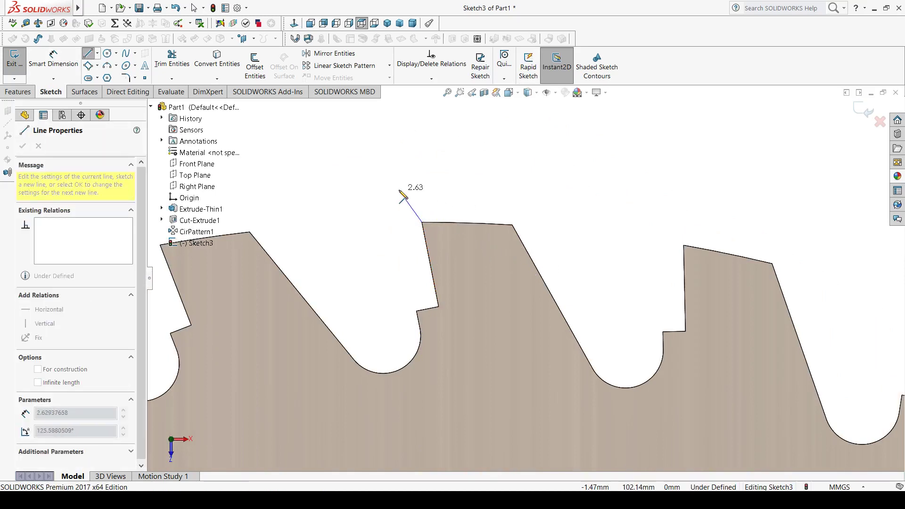
key(Escape)
click(469, 223)
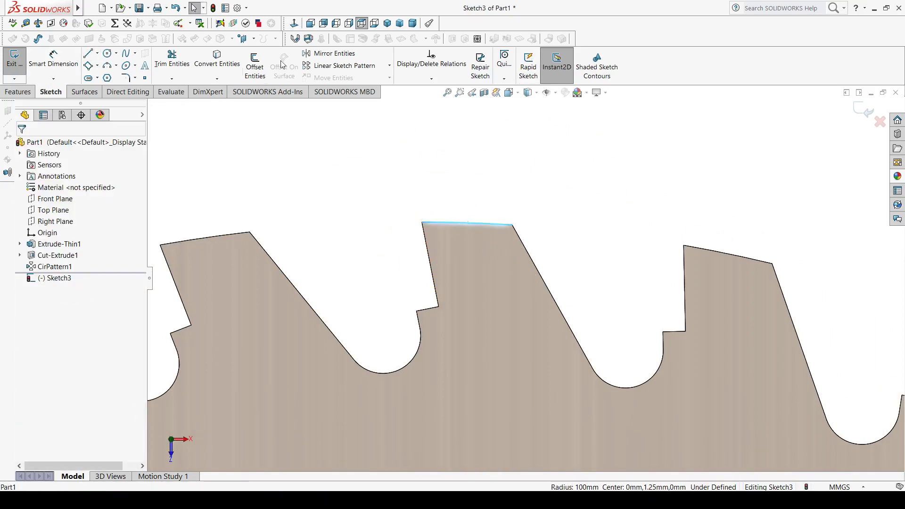
click(384, 162)
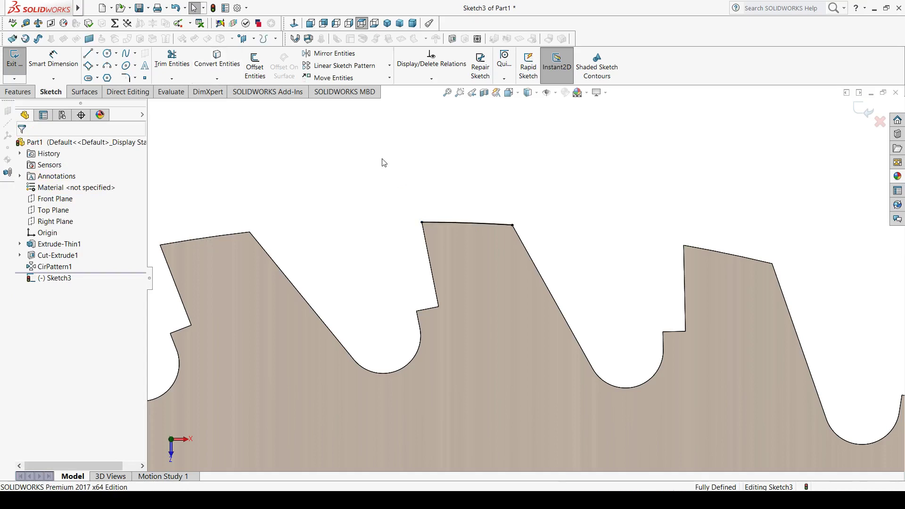
click(88, 53)
click(422, 224)
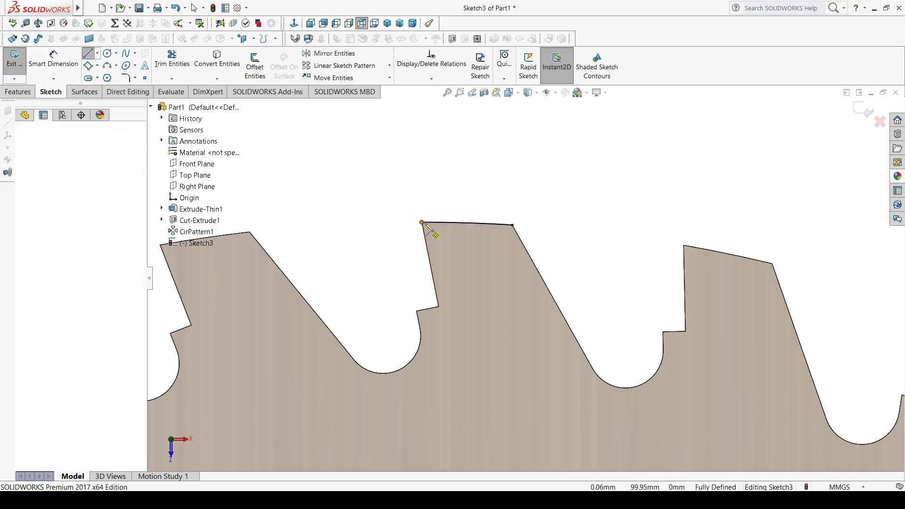
click(548, 288)
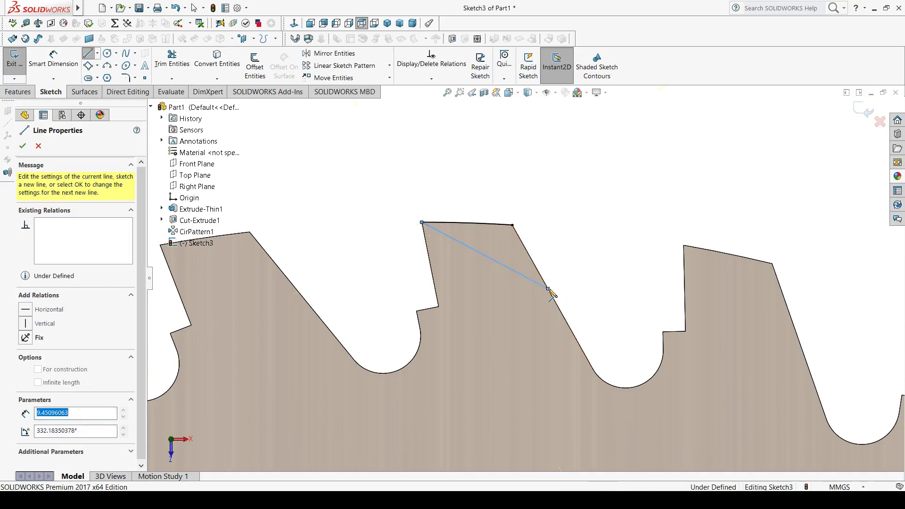
double_click(513, 225)
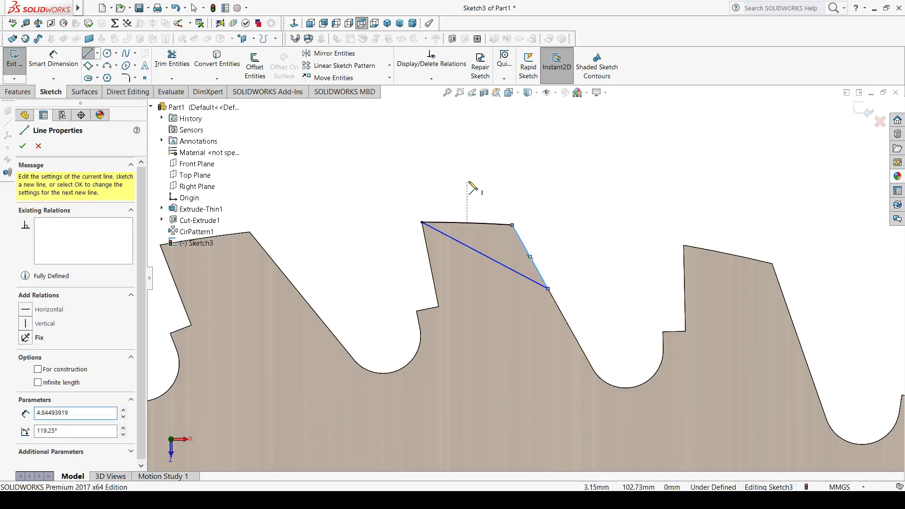
key(Escape)
Dimension the triangle's short slanted edge to 3 mm.
scroll(557, 238, down, 2)
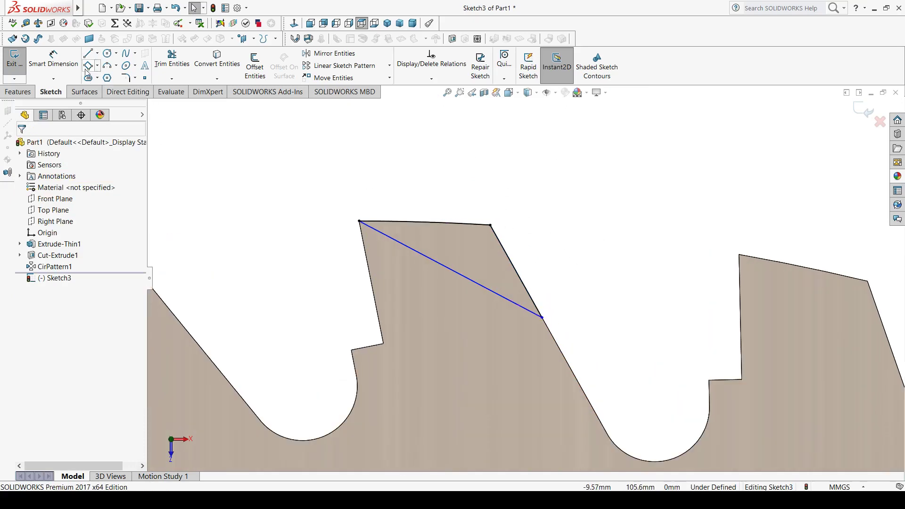
click(53, 59)
click(515, 269)
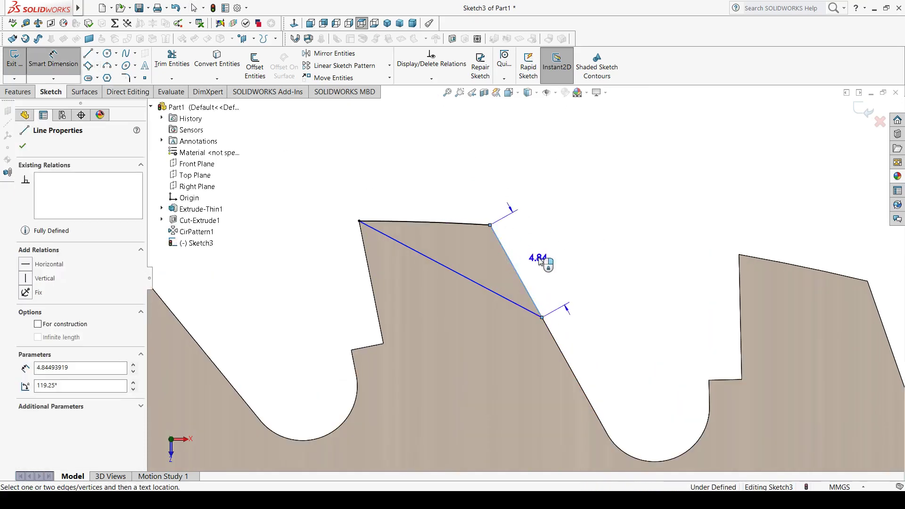
click(557, 225)
text(3.00mm)
key(Return)
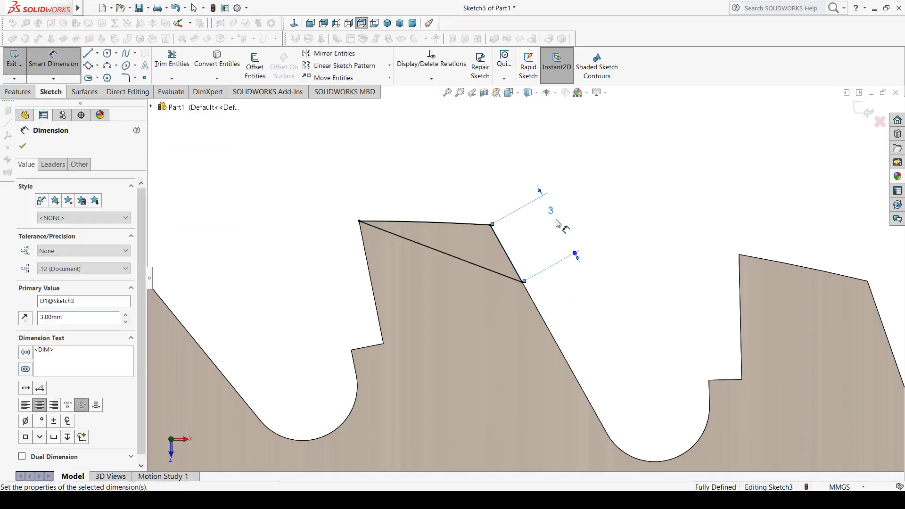
key(Escape)
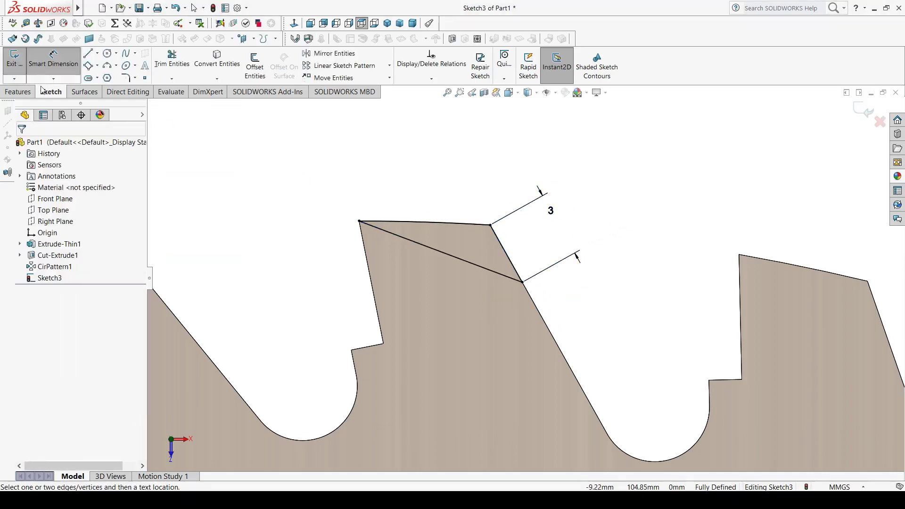
Cut away the sketched triangle to trim the tooth tip.
click(20, 91)
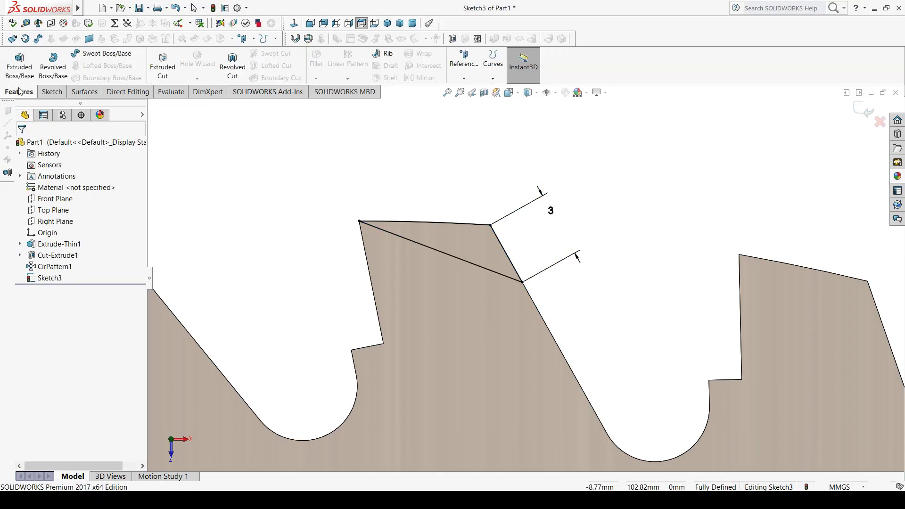
click(161, 69)
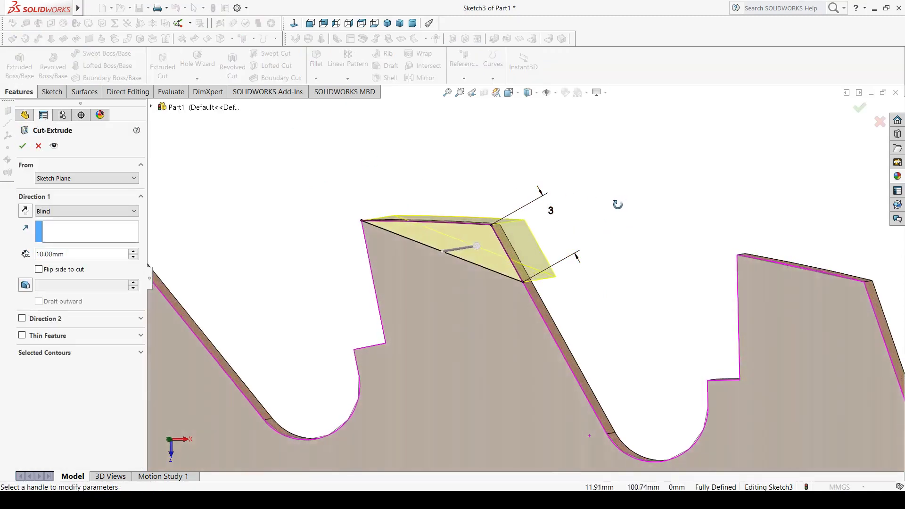
click(25, 147)
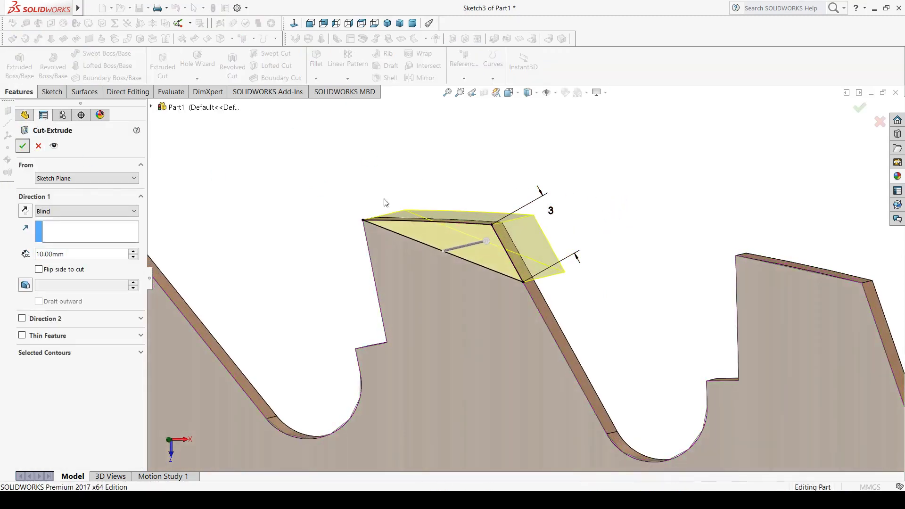
mouse_move(586, 213)
middle_down()
mouse_move(542, 218)
mouse_move(535, 261)
middle_up()
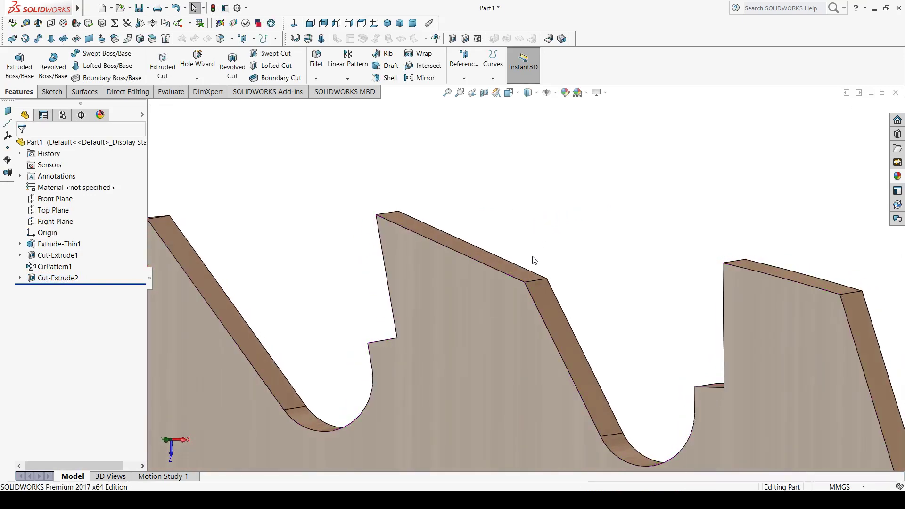
Round the edge below the trimmed tooth tip with a 3 mm fillet.
click(315, 66)
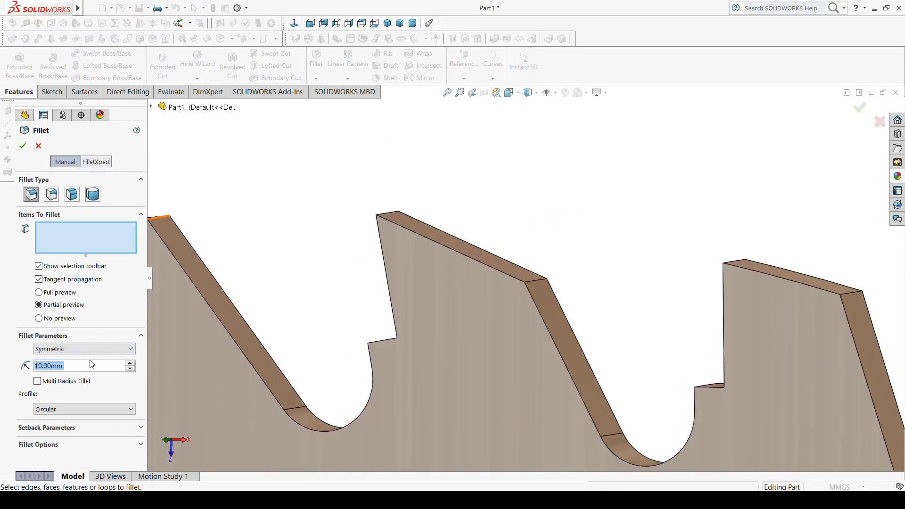
text(3)
click(536, 282)
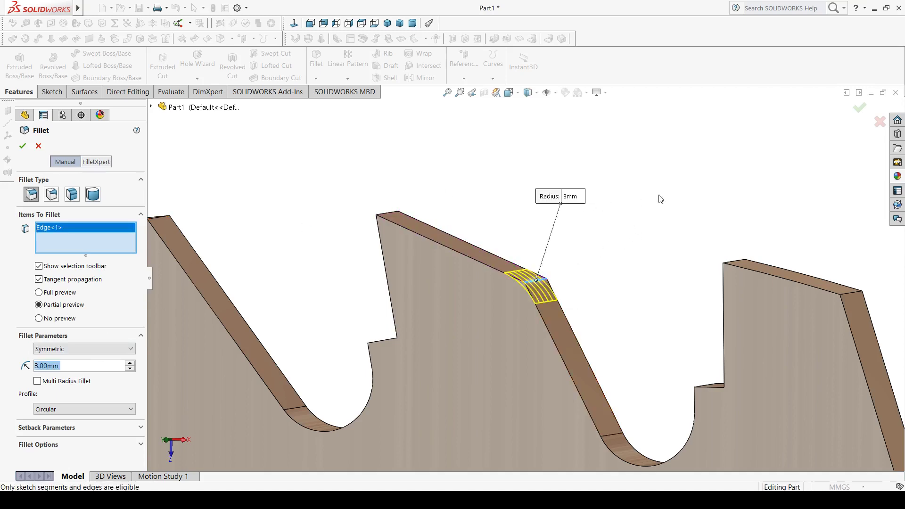
middle_drag(624, 216, 623, 236)
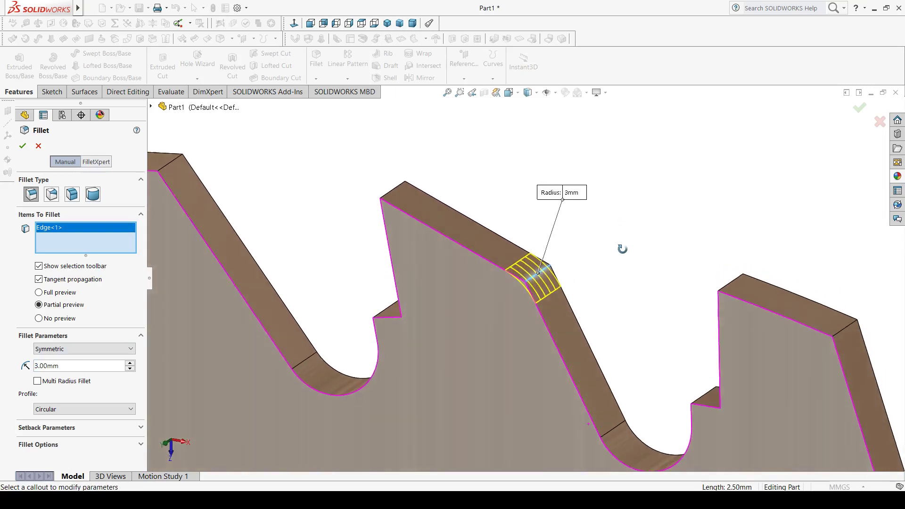
click(22, 147)
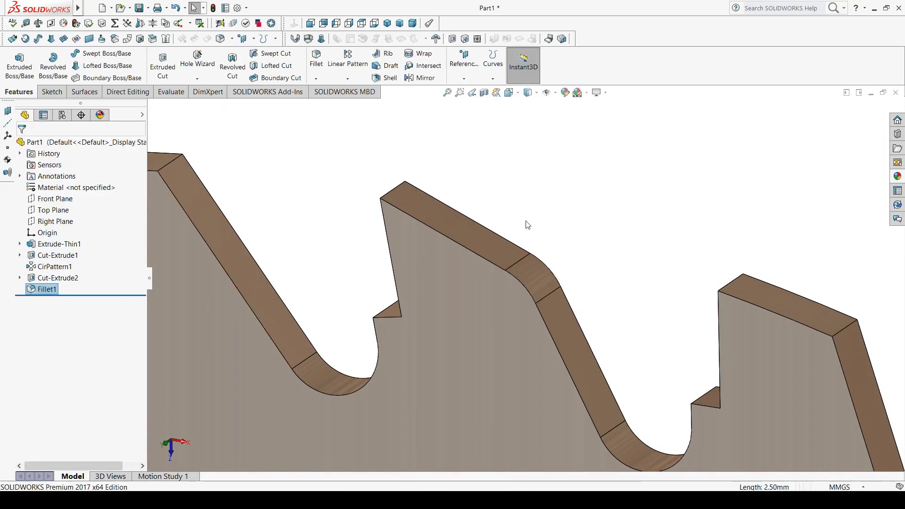
Orbit the blade to inspect the teeth from several angles.
mouse_move(530, 227)
middle_down()
mouse_move(550, 196)
mouse_move(585, 184)
mouse_move(554, 185)
mouse_move(576, 188)
mouse_move(561, 195)
middle_up()
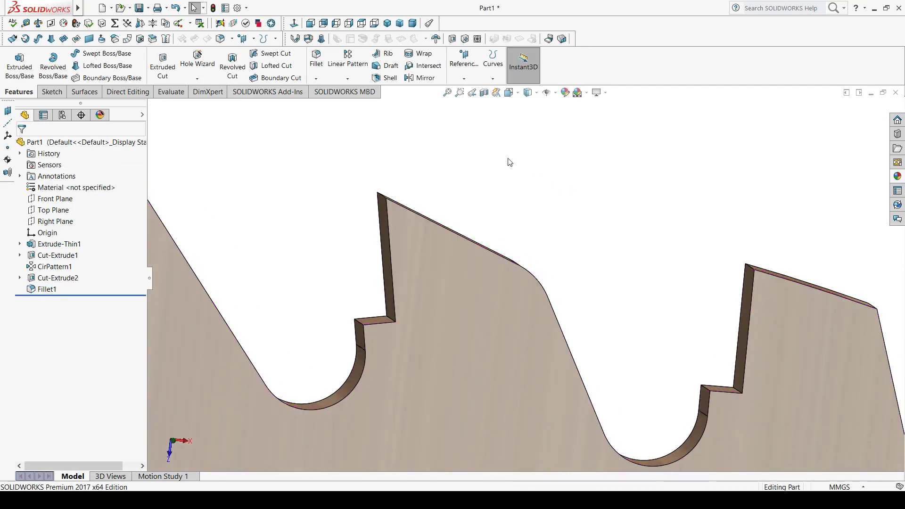
mouse_move(474, 190)
middle_down()
mouse_move(461, 211)
mouse_move(501, 188)
mouse_move(430, 297)
middle_up()
click(441, 281)
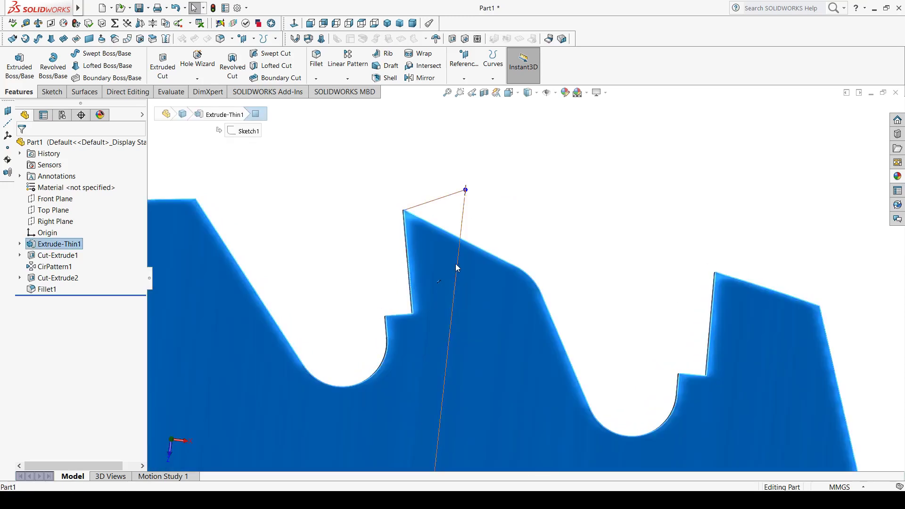
click(542, 167)
mouse_move(541, 167)
middle_down()
mouse_move(477, 306)
mouse_move(487, 314)
mouse_move(485, 349)
mouse_move(453, 282)
middle_up()
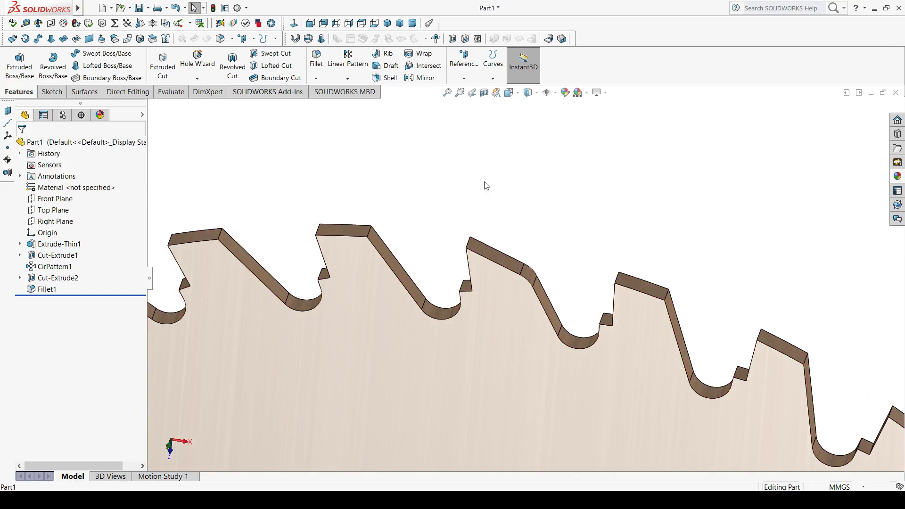
mouse_move(485, 216)
middle_down()
mouse_move(477, 269)
mouse_move(396, 217)
mouse_move(344, 212)
mouse_move(199, 233)
middle_up()
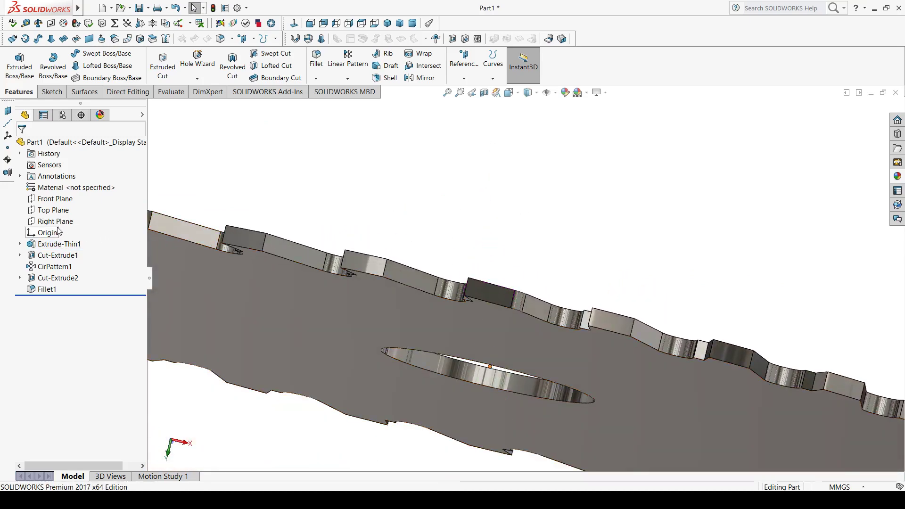
Select the Top Plane, view it face-on, and open a new sketch on it.
click(53, 210)
key(ctrl+8)
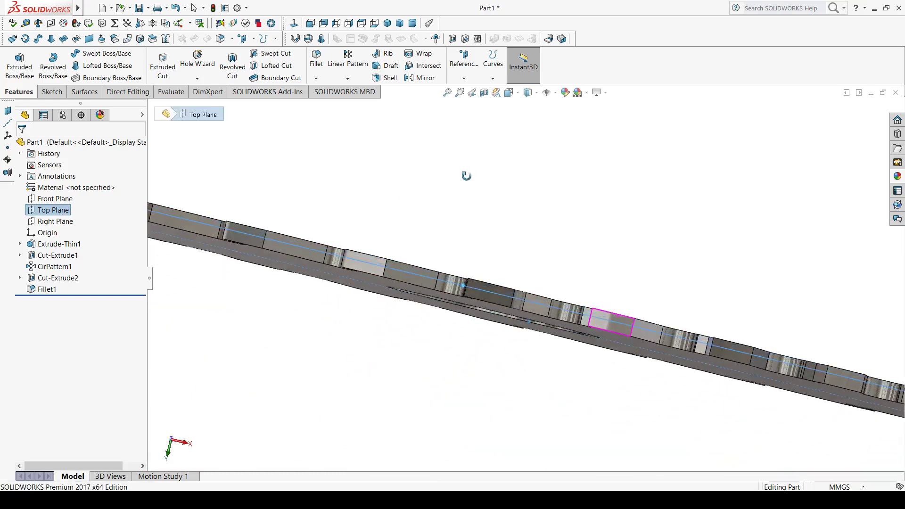
mouse_move(467, 178)
middle_down()
mouse_move(487, 194)
mouse_move(515, 140)
middle_up()
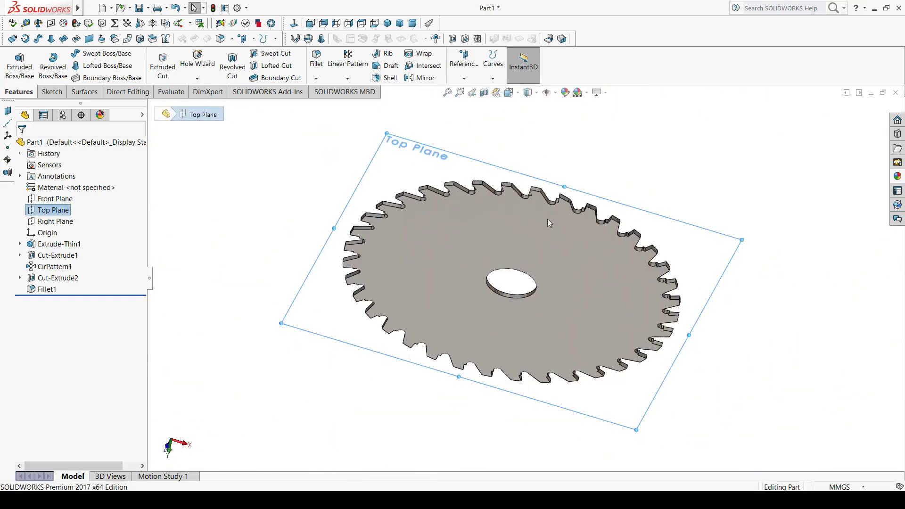
scroll(547, 219, down, 2)
scroll(521, 183, down, 3)
scroll(494, 147, down, 3)
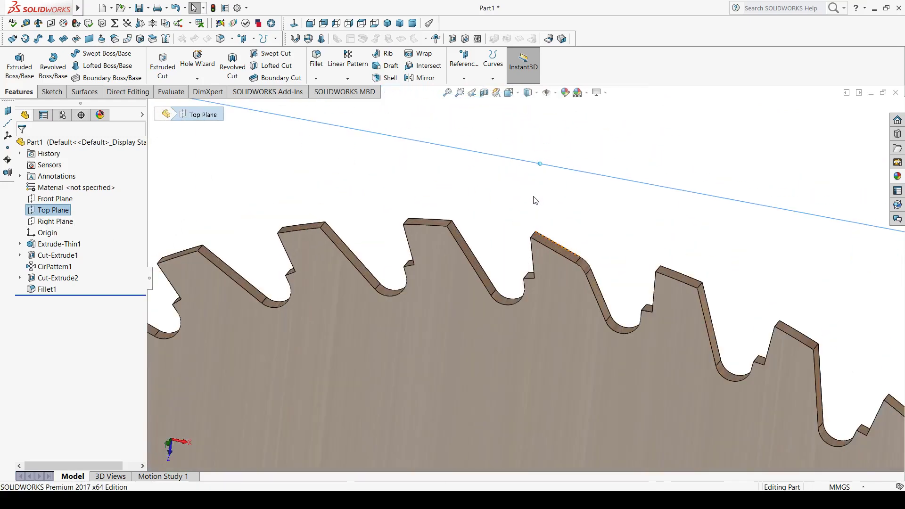
mouse_move(535, 201)
middle_down()
mouse_move(510, 236)
mouse_move(473, 186)
mouse_move(481, 158)
middle_up()
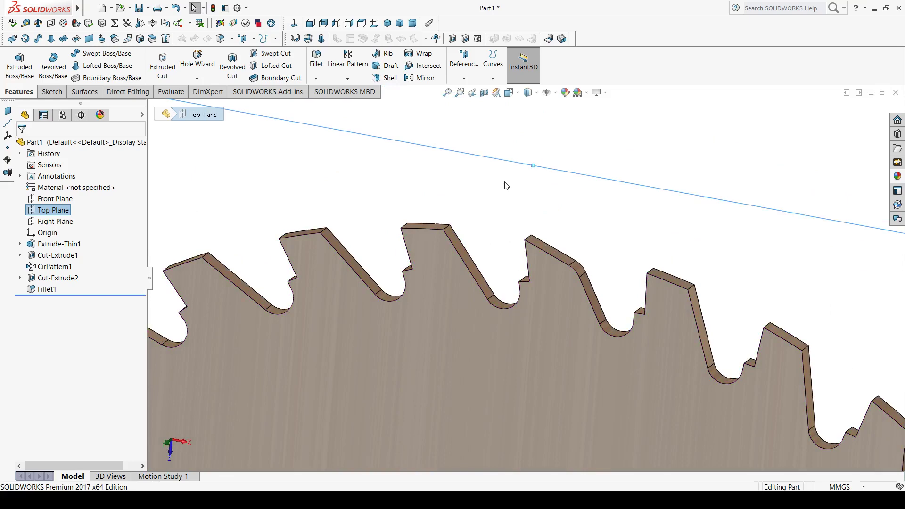
right_drag(506, 185, 532, 167)
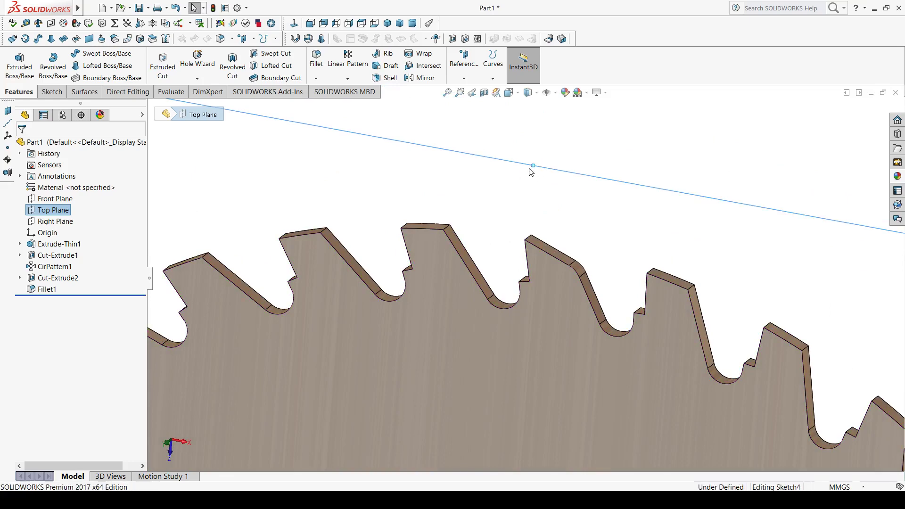
Draw a line from the tooth's front step corner up past its tip.
click(290, 28)
scroll(539, 173, down, 3)
scroll(525, 230, down, 2)
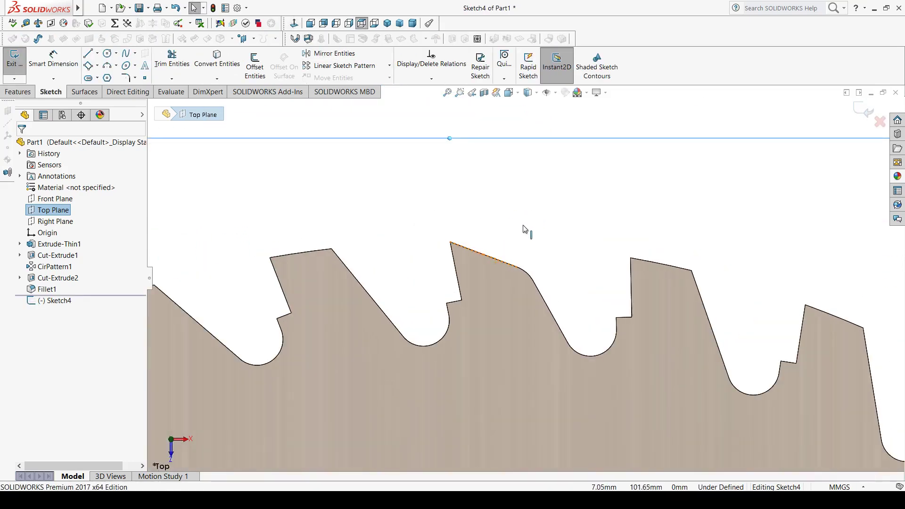
click(467, 177)
scroll(466, 188, down, 2)
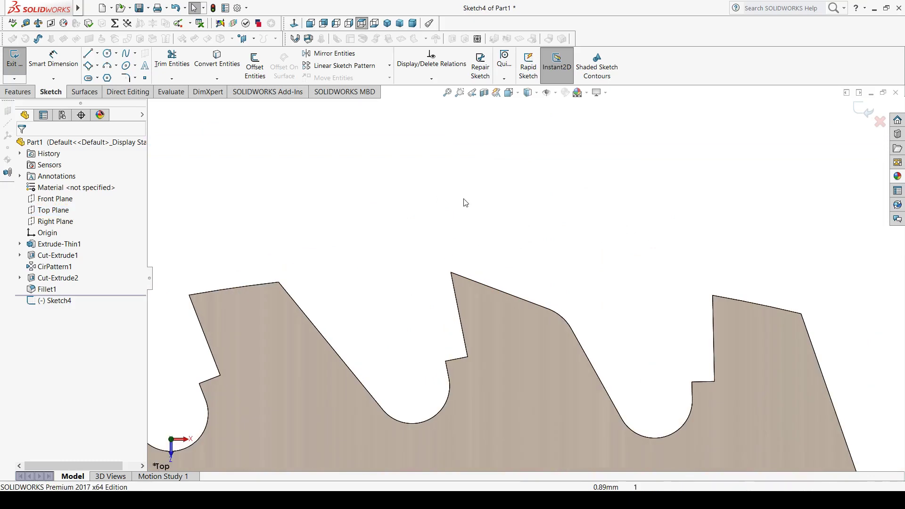
click(88, 55)
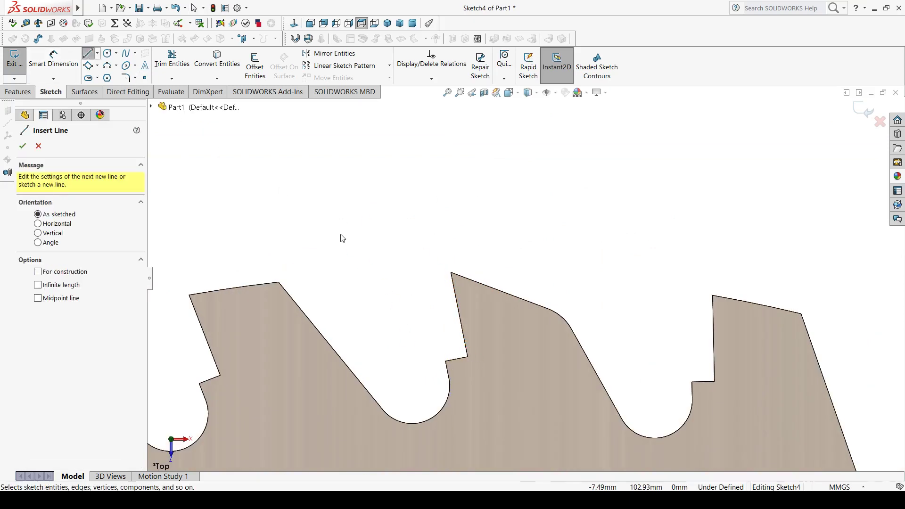
key(Escape)
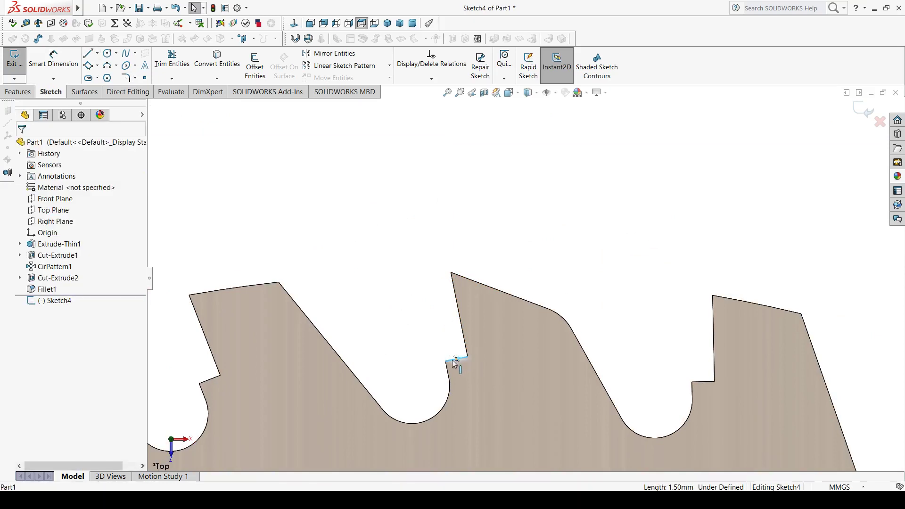
click(310, 128)
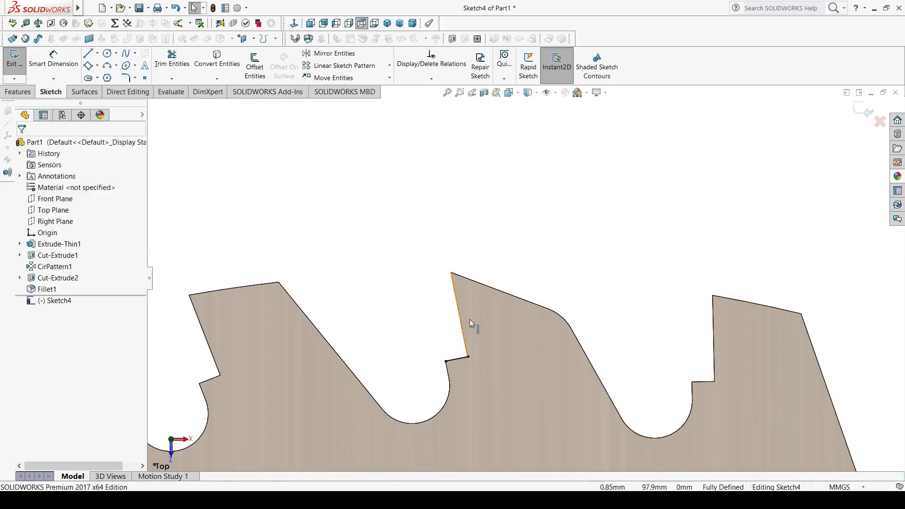
click(87, 55)
click(469, 357)
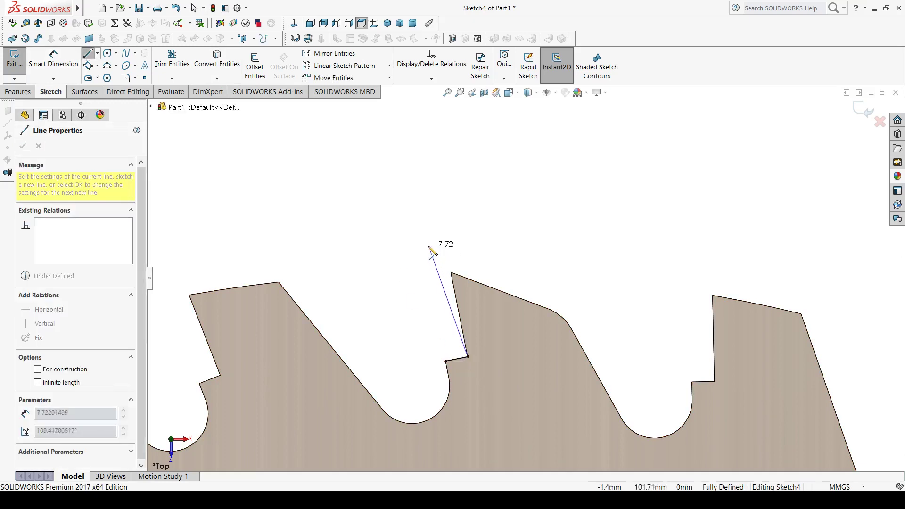
click(437, 237)
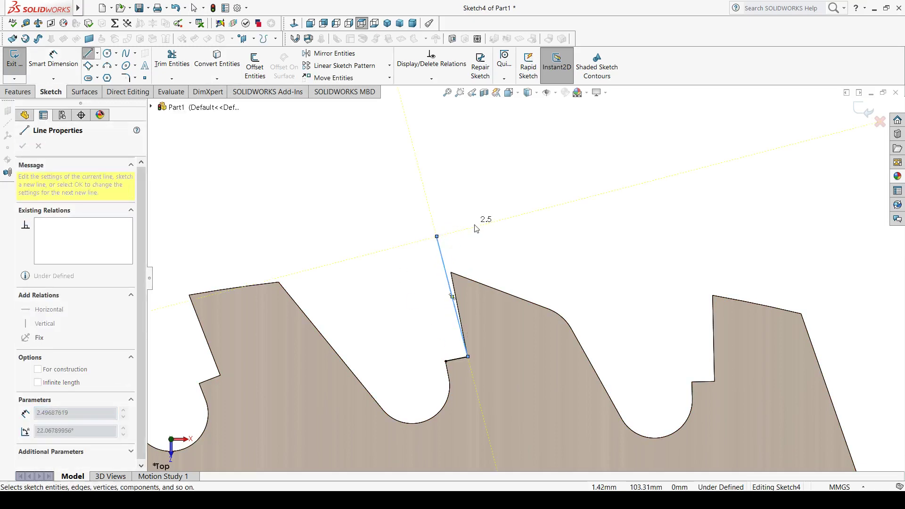
key(Escape)
key(Escape)
Make the new line collinear with the tooth's front edge.
scroll(459, 269, up, 3)
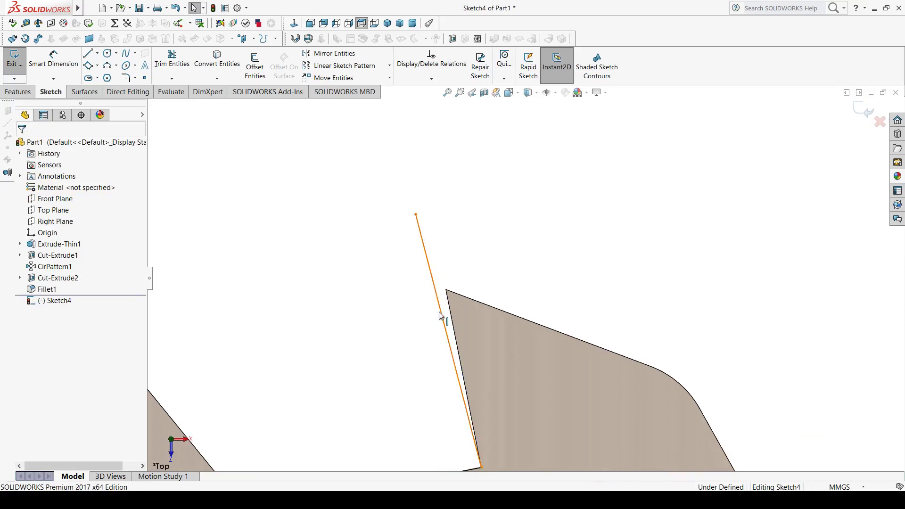
click(444, 315)
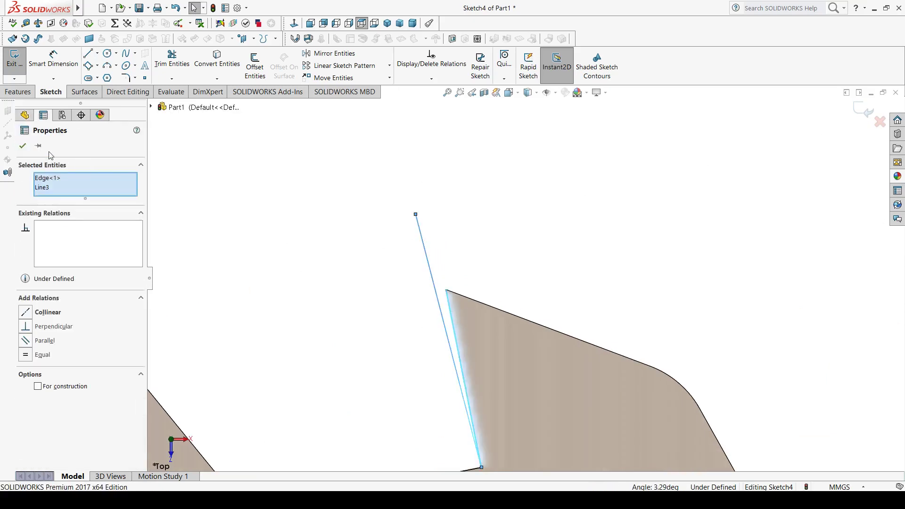
click(388, 292)
click(454, 328)
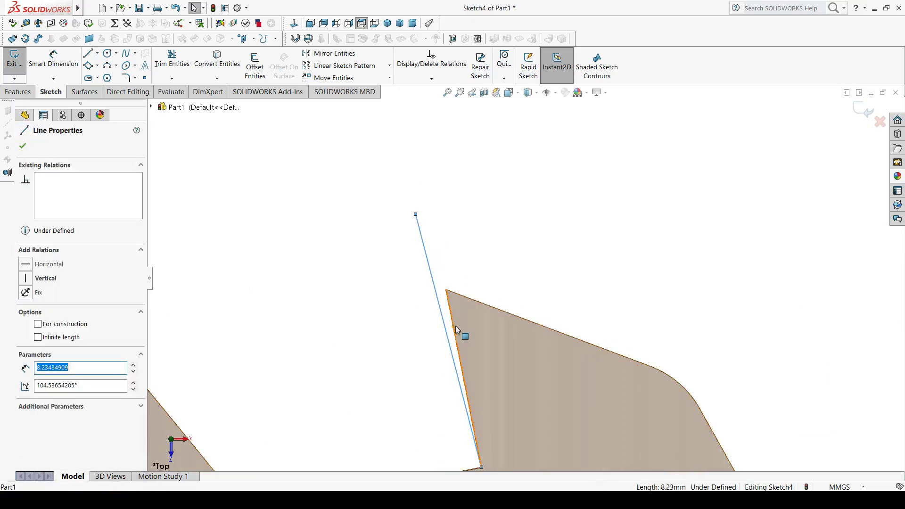
ctrl+click(453, 321)
click(480, 285)
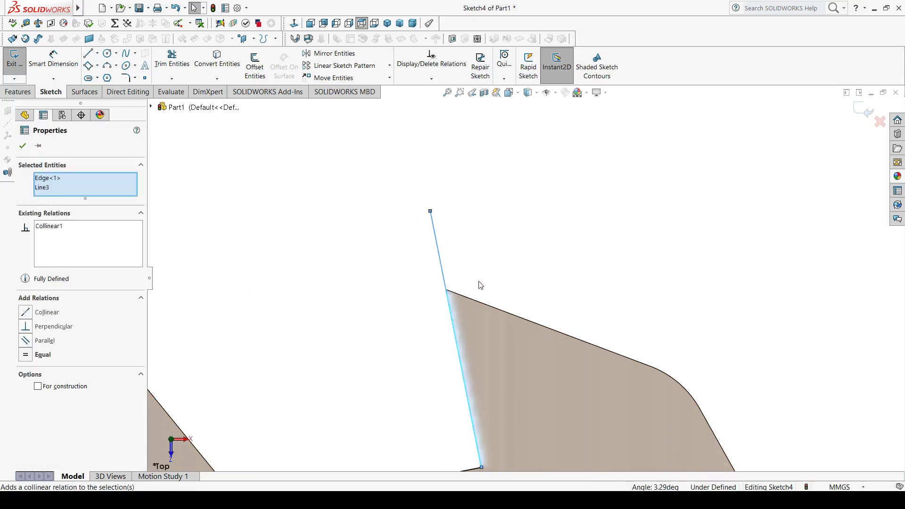
click(22, 146)
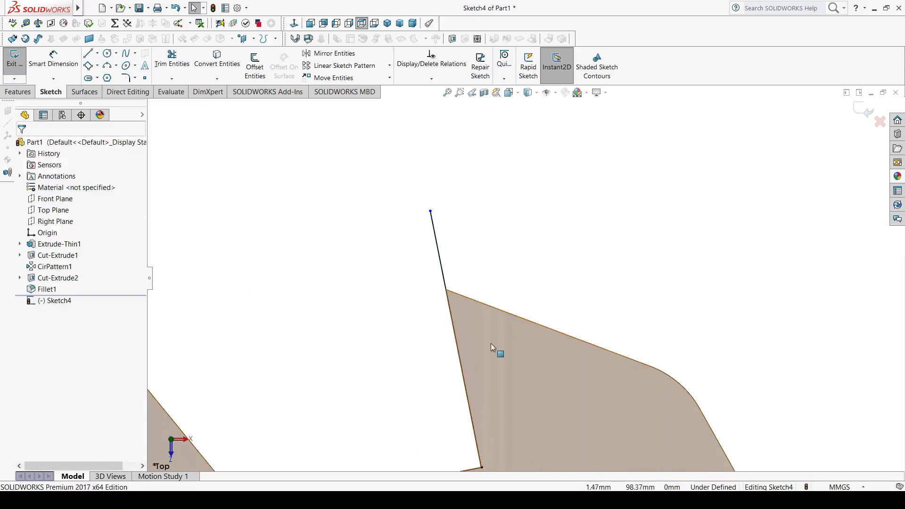
scroll(491, 344, up, 2)
scroll(488, 322, down, 3)
click(54, 59)
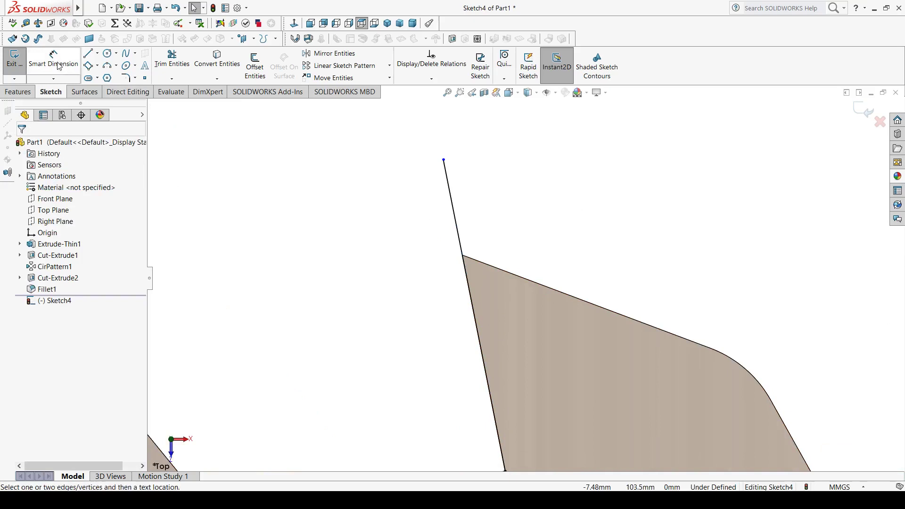
Dimension the collinear line's length to 6.50 mm, down from 8.23.
click(459, 236)
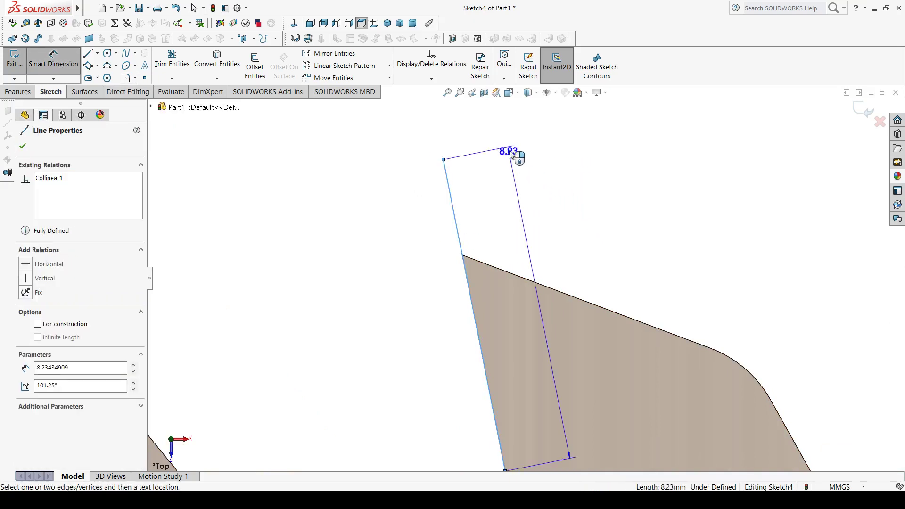
click(522, 150)
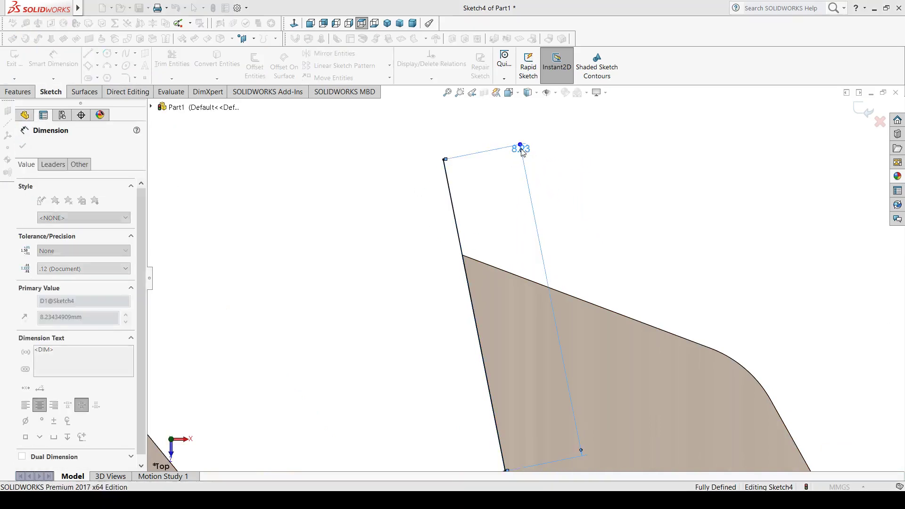
text(6.5)
key(Return)
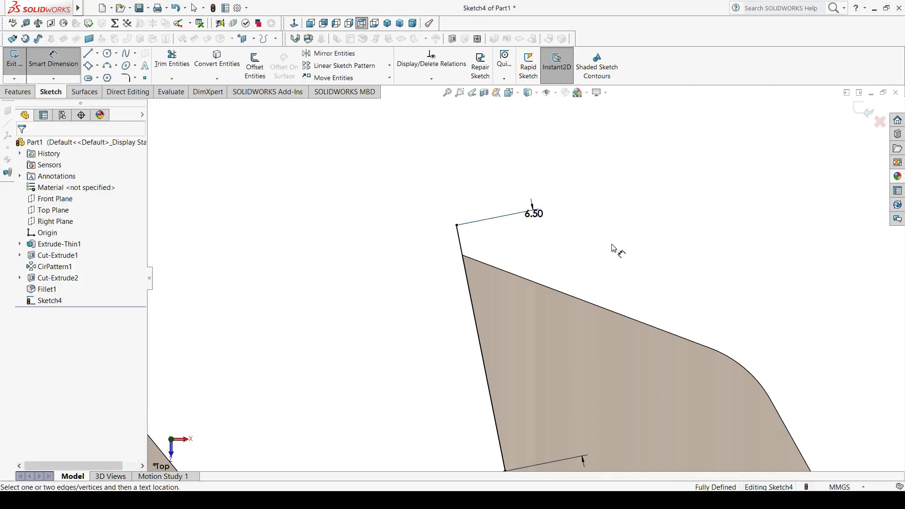
click(587, 348)
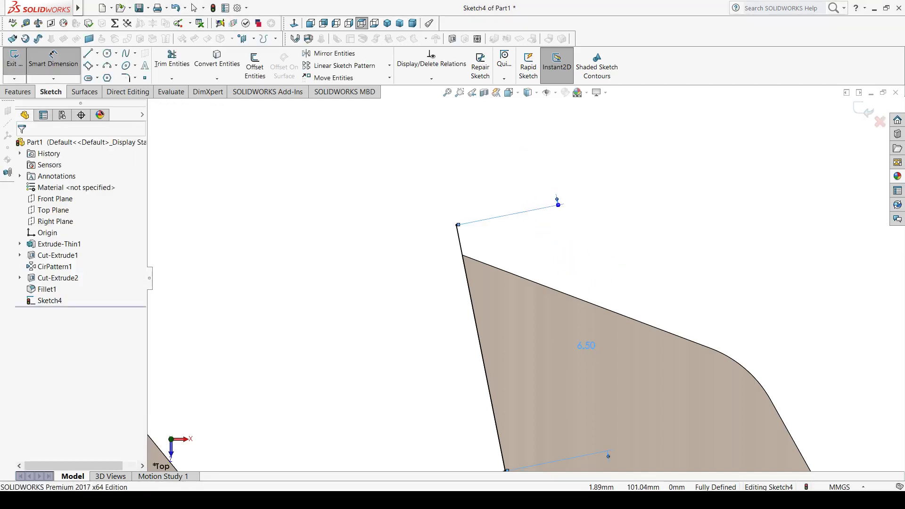
scroll(613, 358, up, 3)
scroll(624, 364, down, 3)
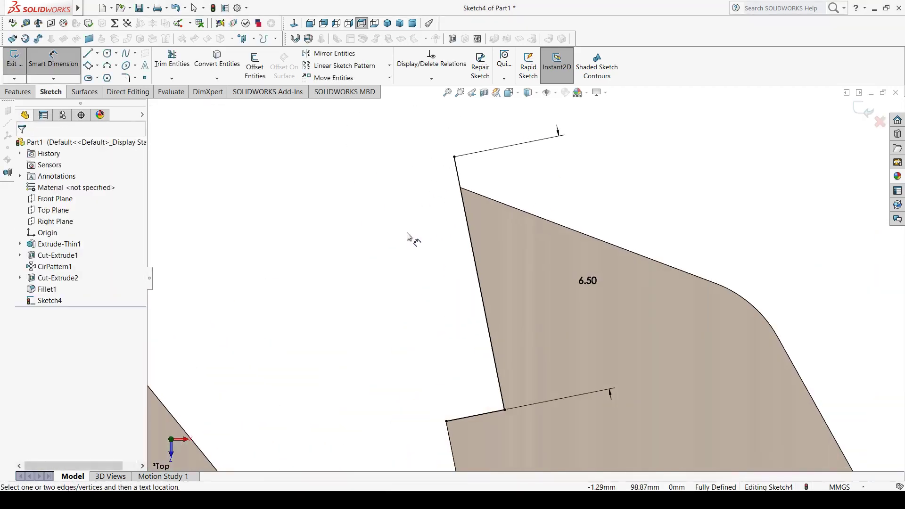
Draw three connected lines closing a four-sided tip profile beside the tooth.
click(88, 53)
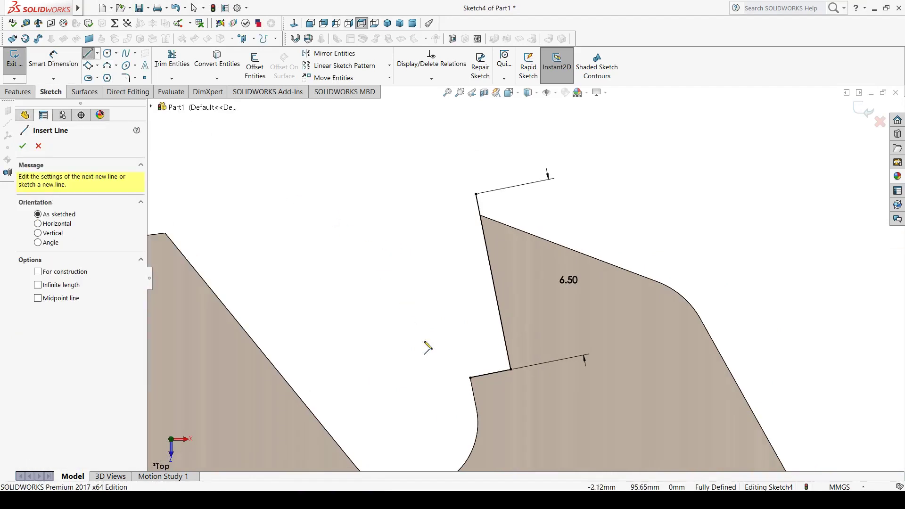
click(470, 378)
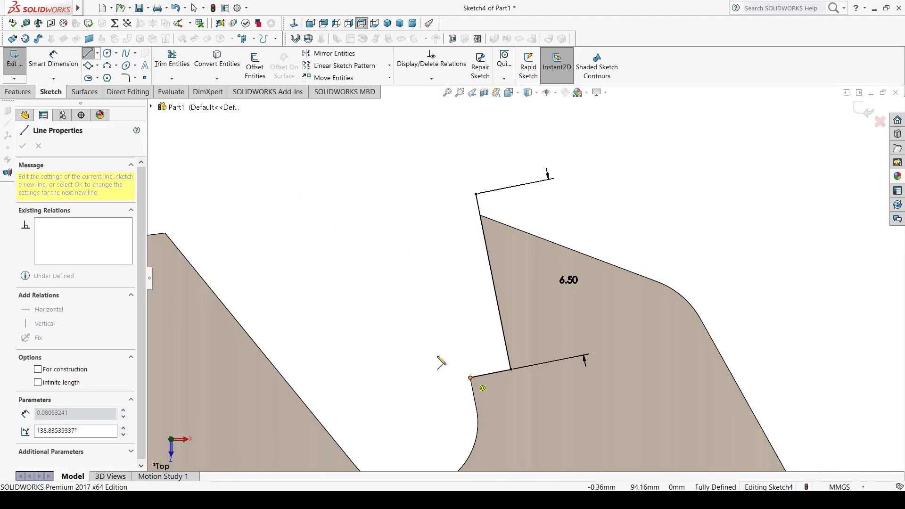
click(413, 343)
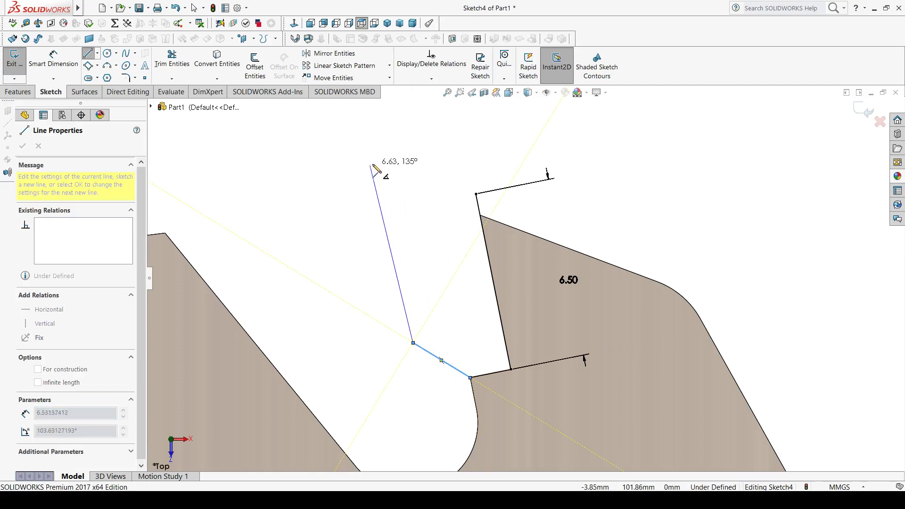
click(368, 155)
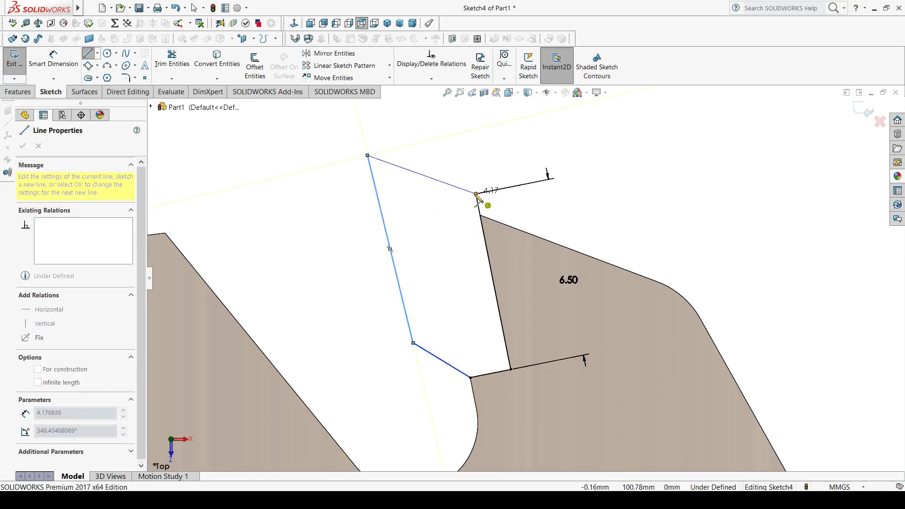
click(476, 193)
key(Escape)
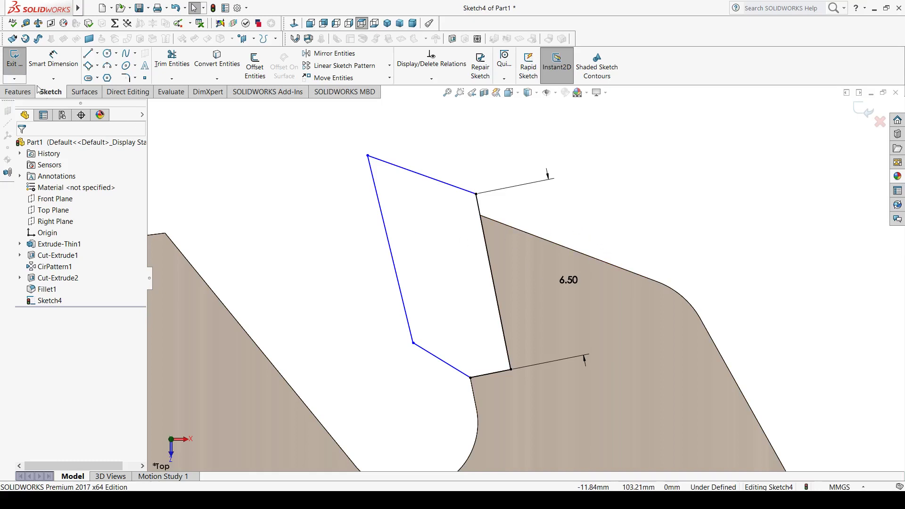
Make the profile's long left line parallel to the tooth face line.
click(391, 252)
ctrl+click(489, 259)
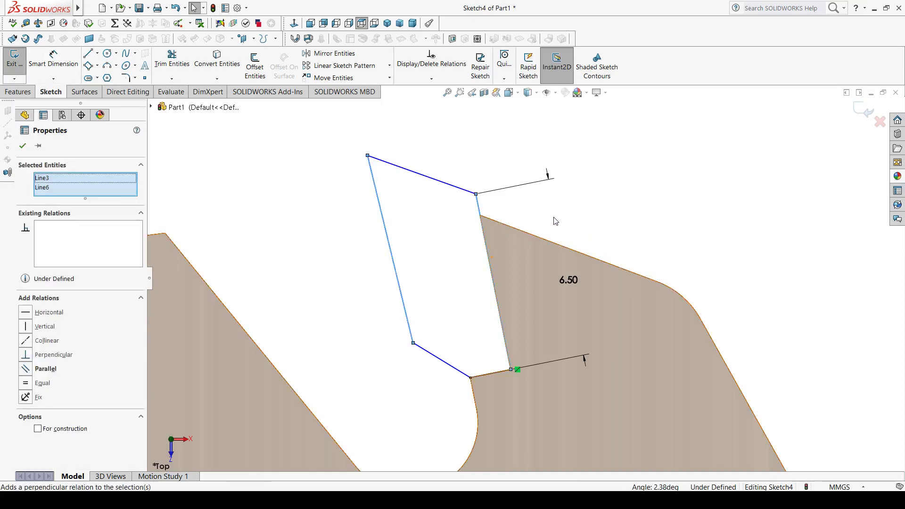
click(45, 368)
click(314, 221)
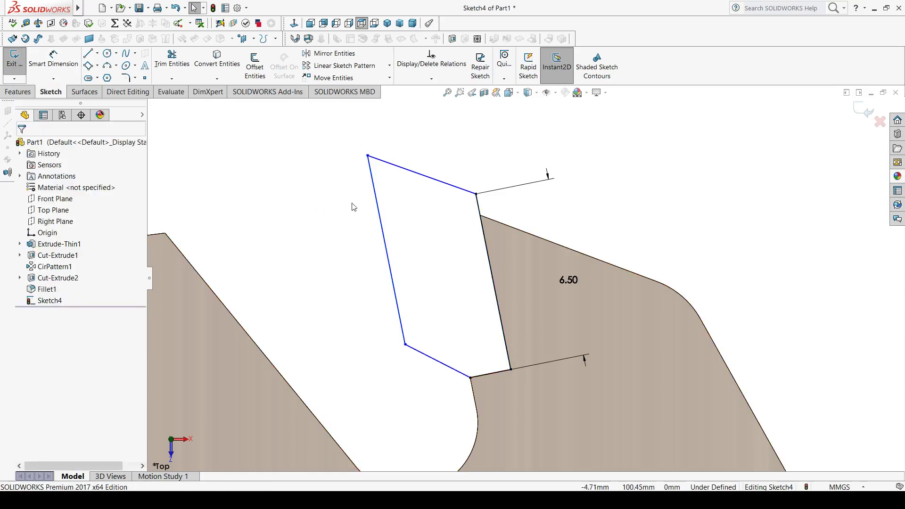
Dimension the profile's lower corner angle to 116.50° and its lower slanted edge to 2.25 mm.
click(53, 59)
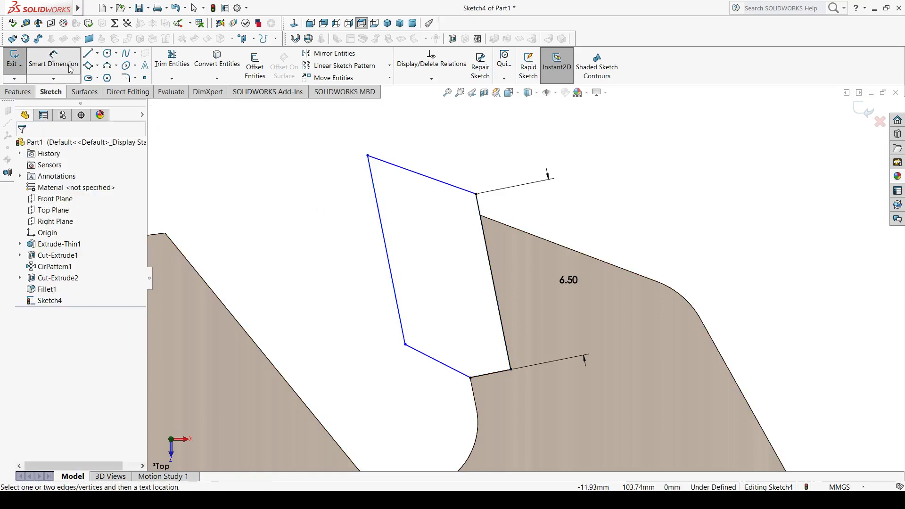
click(457, 372)
click(482, 374)
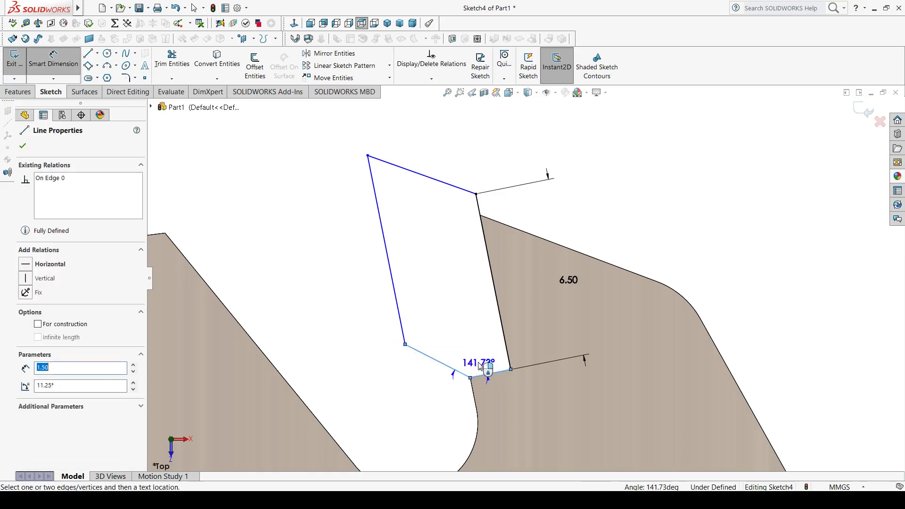
click(477, 358)
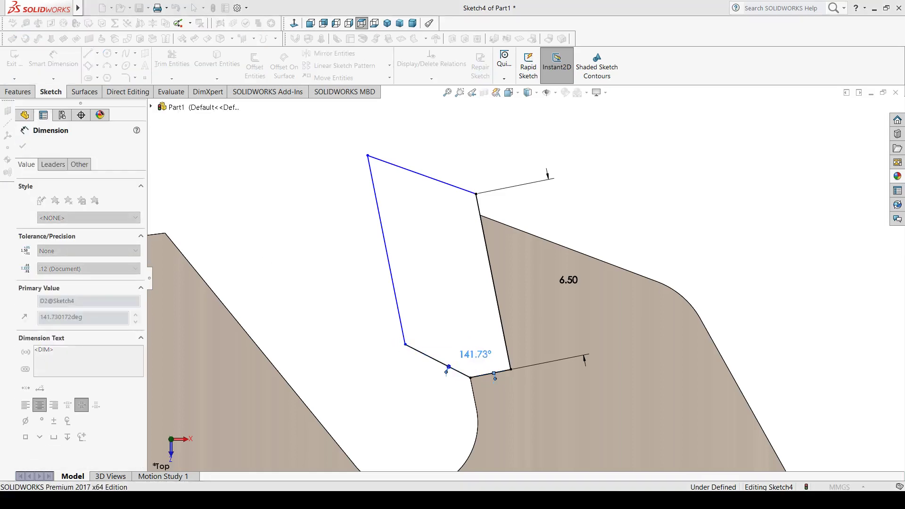
text(116.5)
key(Return)
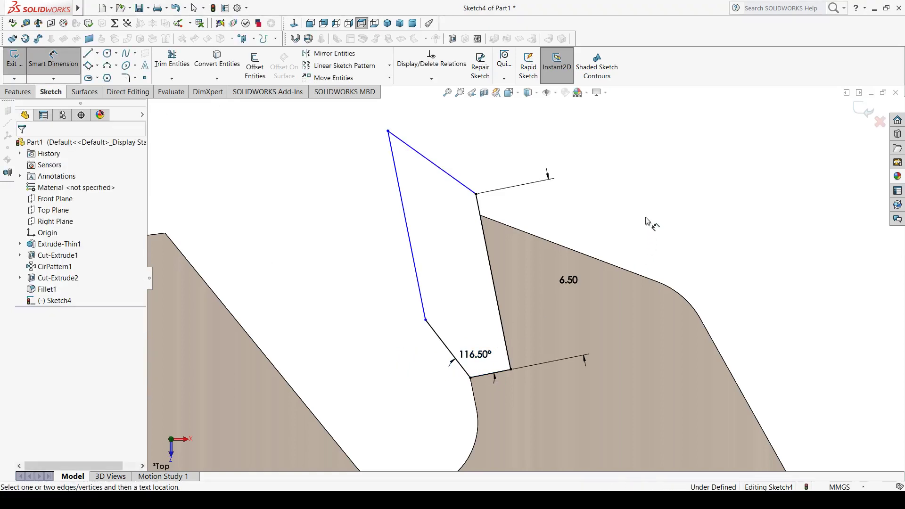
click(446, 349)
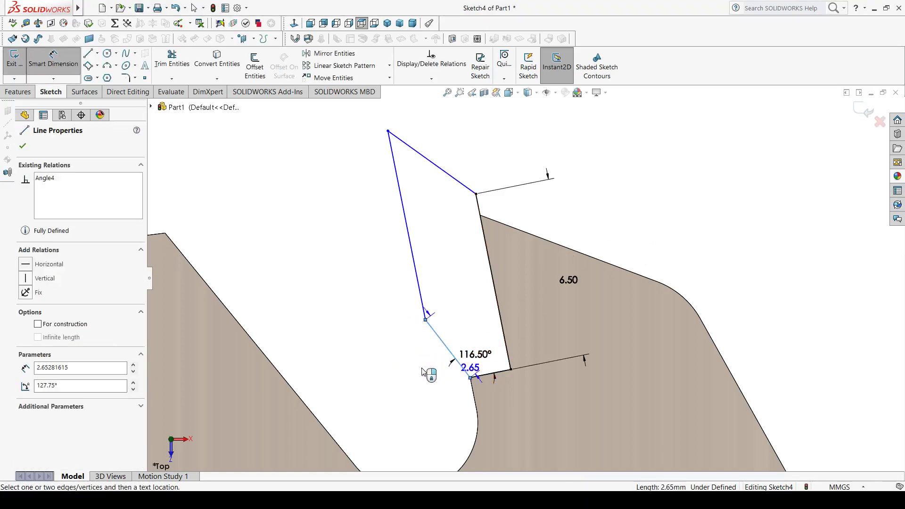
click(407, 382)
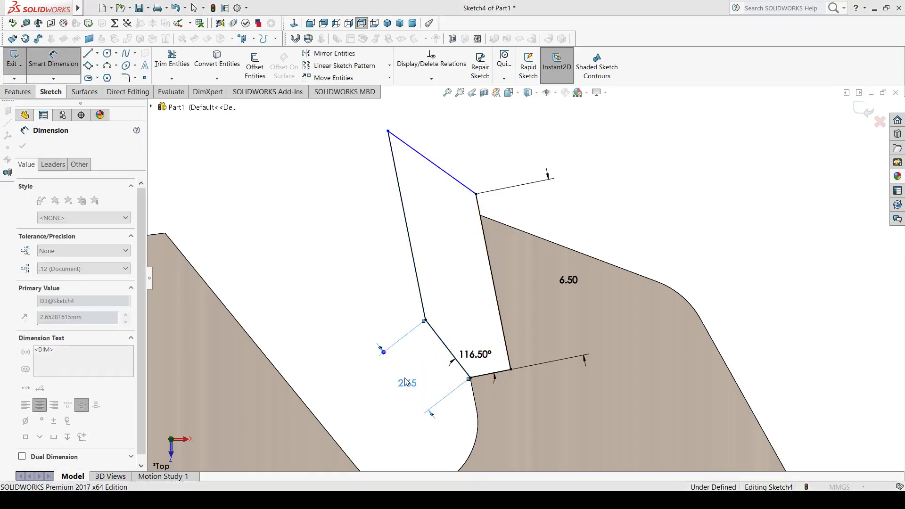
text(2.25)
key(Return)
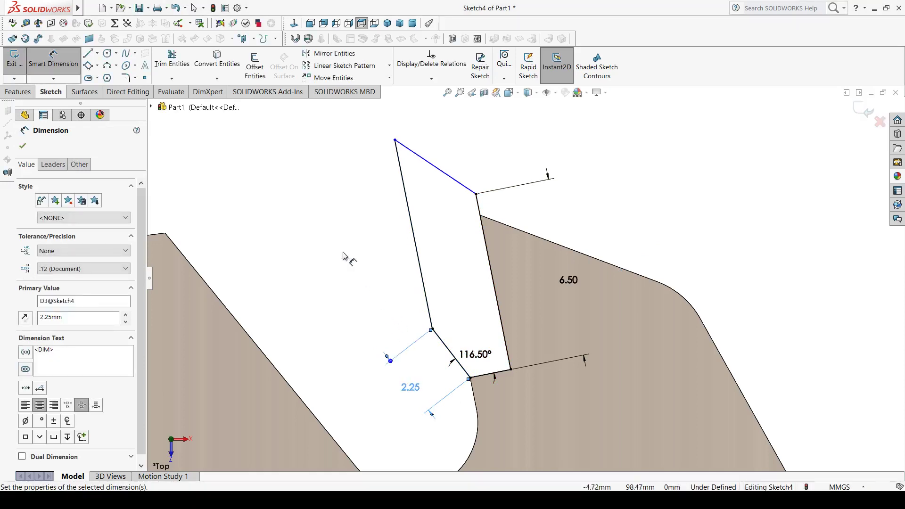
Set the top angle between the top and left lines to 60.00°.
click(428, 163)
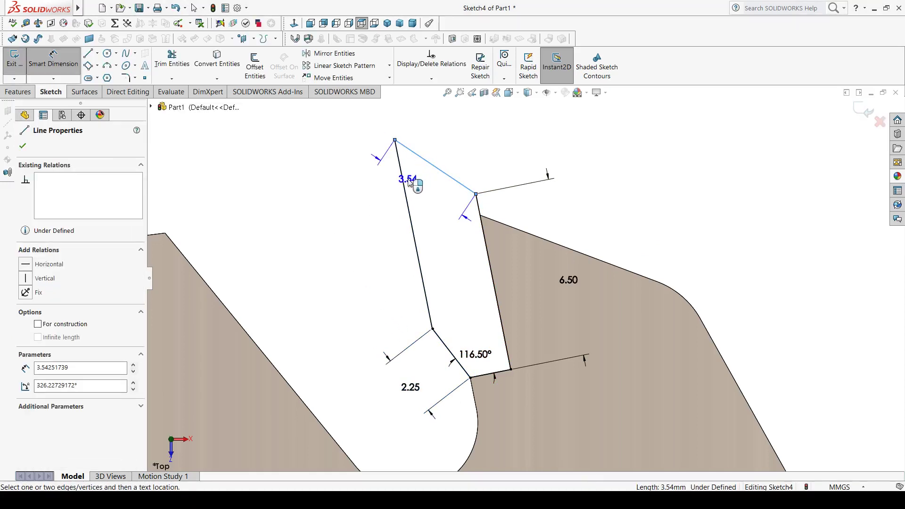
click(413, 188)
click(428, 190)
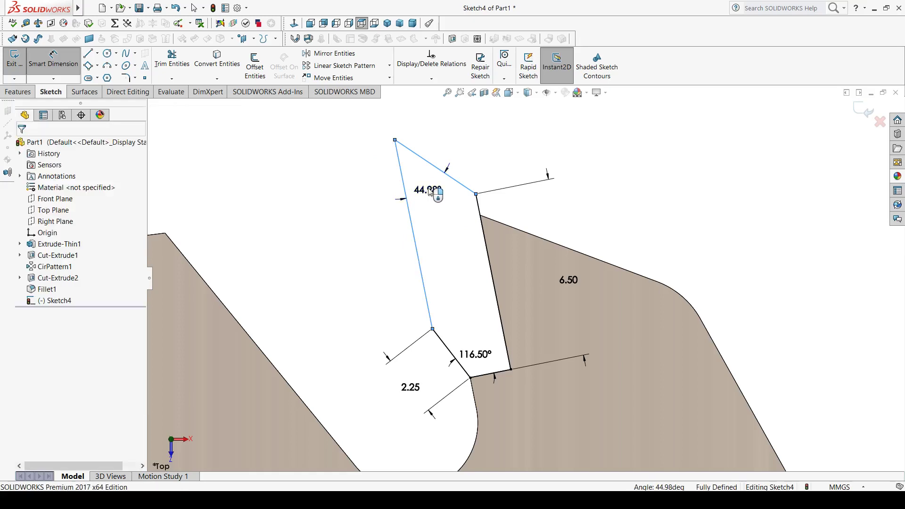
text(60)
key(Return)
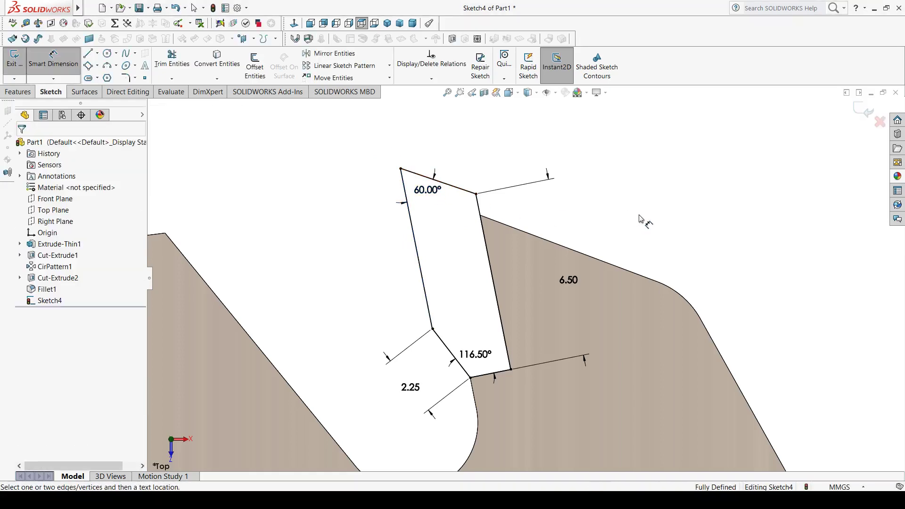
middle_drag(349, 289, 348, 297)
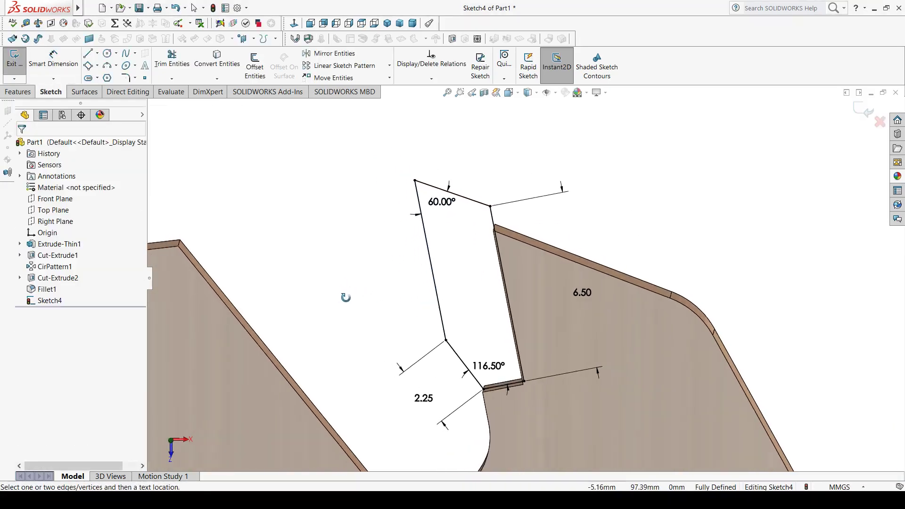
click(17, 92)
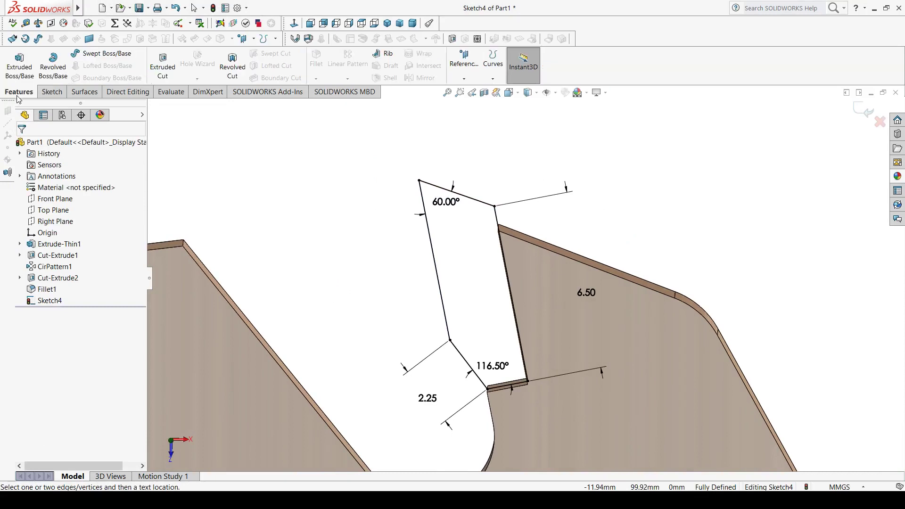
Extrude the tip profile as a Mid Plane boss 10.00 mm deep.
click(13, 61)
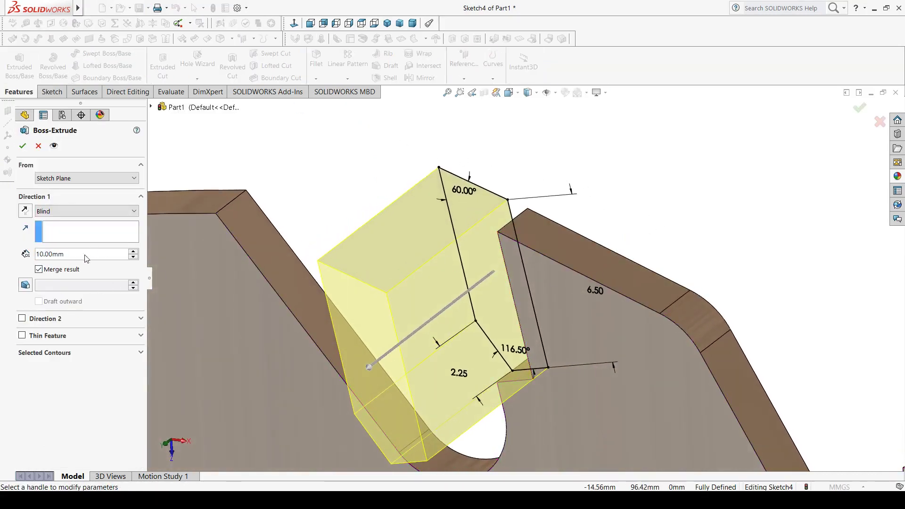
click(85, 211)
click(60, 267)
mouse_move(485, 211)
middle_down()
mouse_move(607, 198)
mouse_move(548, 234)
middle_up()
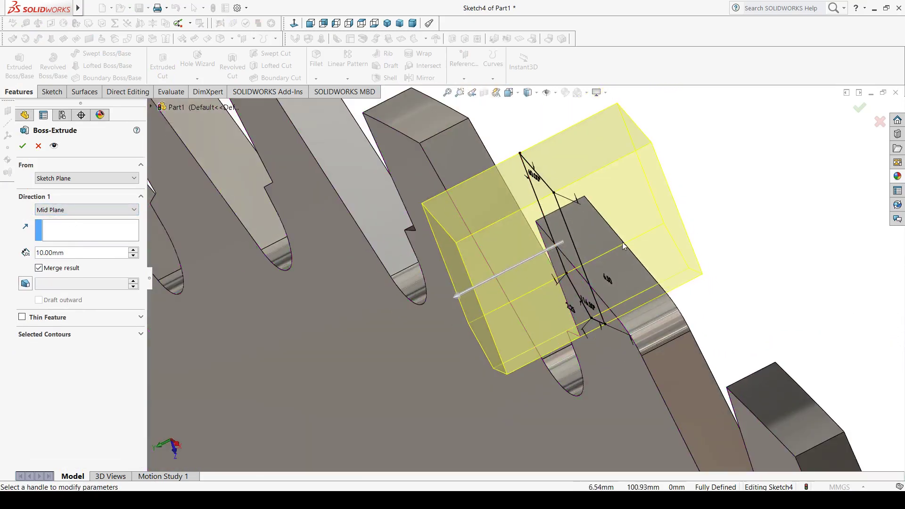
middle_drag(778, 237, 394, 218)
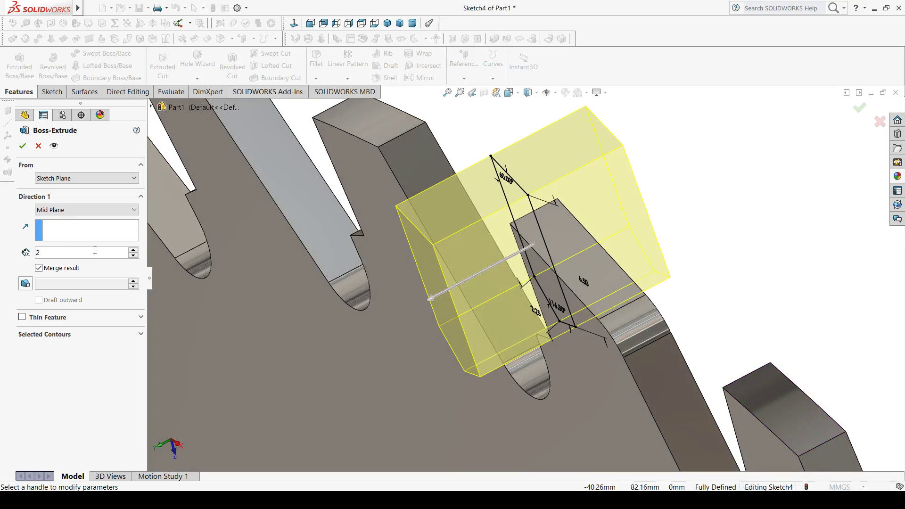
text(.90mm)
Extrude the tip block sketch 2.9 mm mid-plane onto the saw tooth.
key(Return)
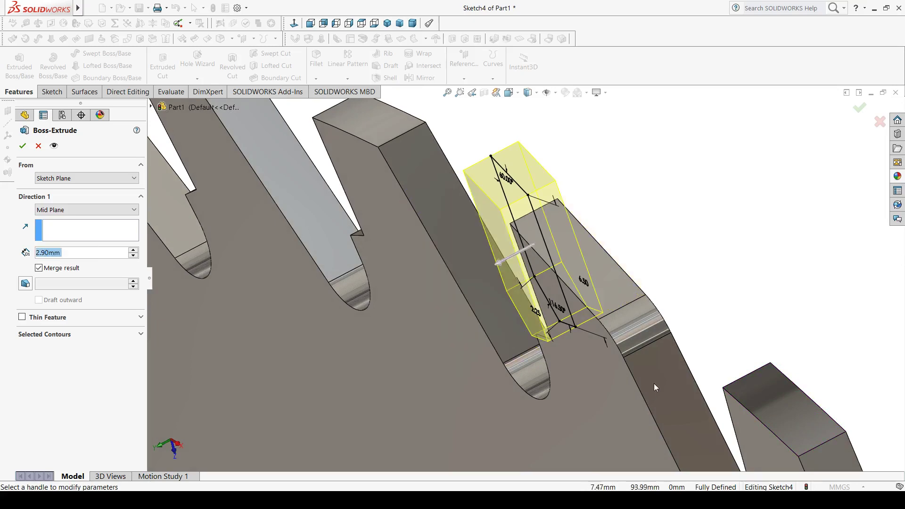
middle_drag(680, 265, 652, 243)
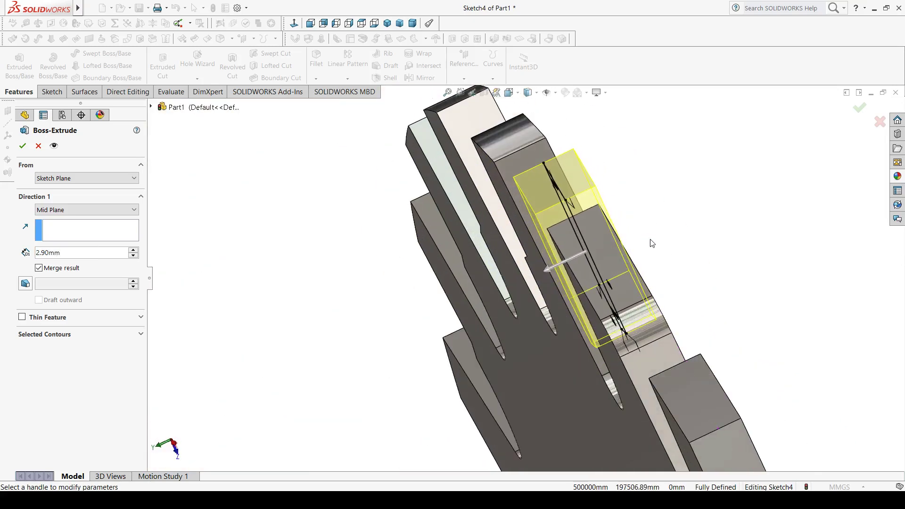
click(22, 146)
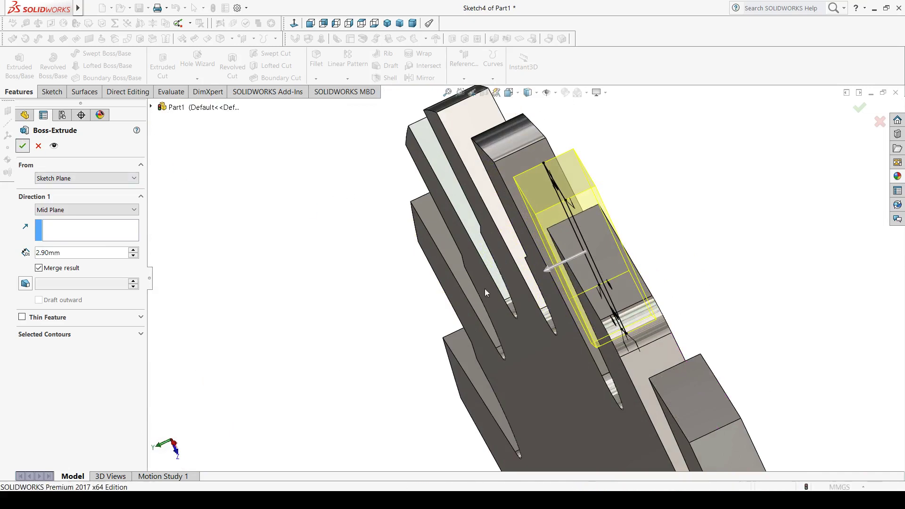
middle_drag(351, 323, 366, 318)
Start a DraftXpert draft with the tip block's top face as neutral plane.
scroll(814, 222, up, 3)
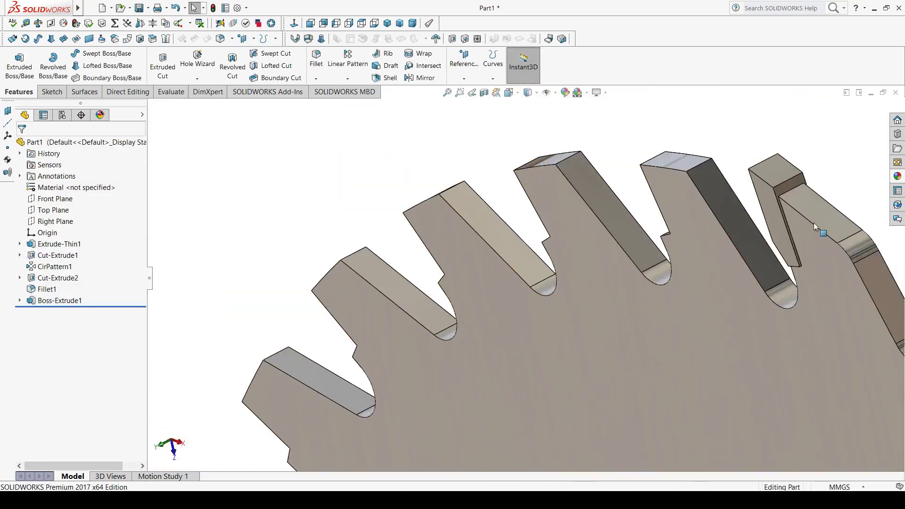
scroll(679, 238, up, 2)
scroll(594, 285, down, 2)
scroll(551, 233, down, 3)
mouse_move(551, 234)
middle_down()
mouse_move(546, 265)
mouse_move(567, 384)
mouse_move(602, 248)
mouse_move(568, 217)
mouse_move(580, 222)
middle_up()
click(389, 70)
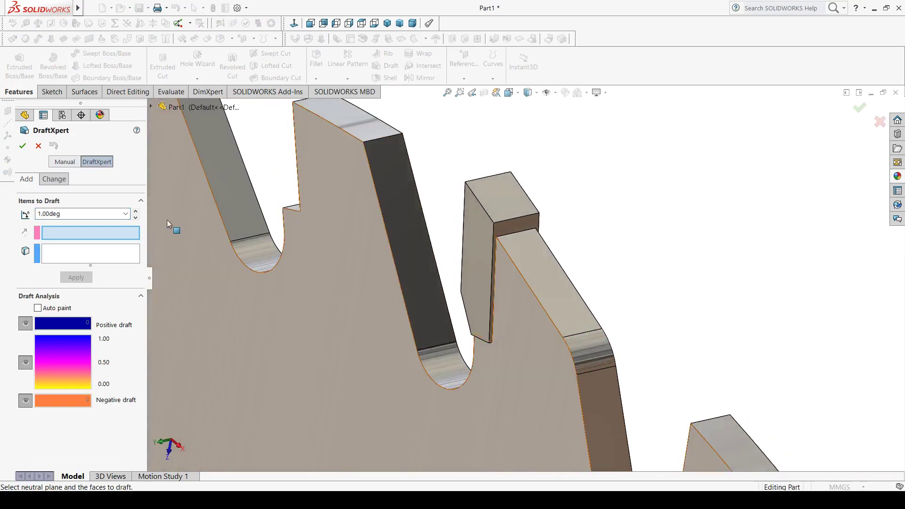
mouse_move(168, 224)
middle_down()
mouse_move(689, 244)
mouse_move(670, 233)
middle_up()
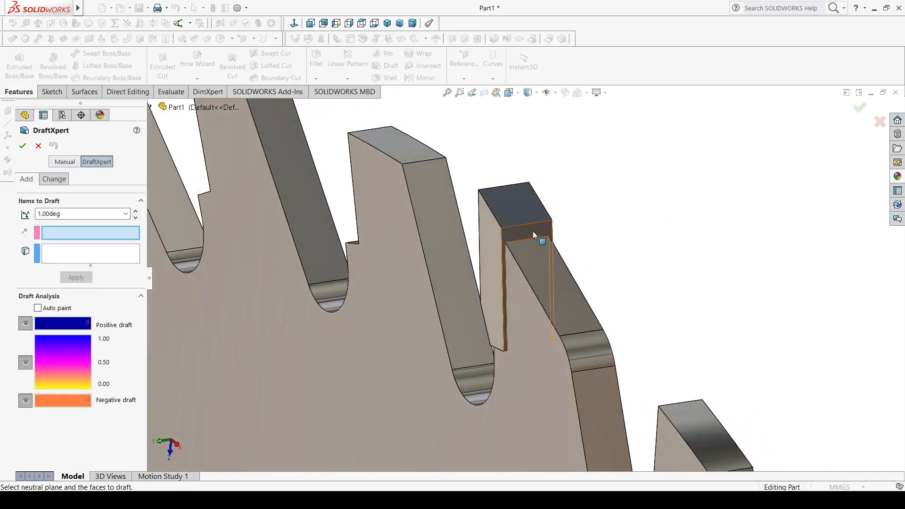
click(533, 234)
Add two side faces of the tip block and apply the 3° draft.
middle_drag(619, 237, 589, 241)
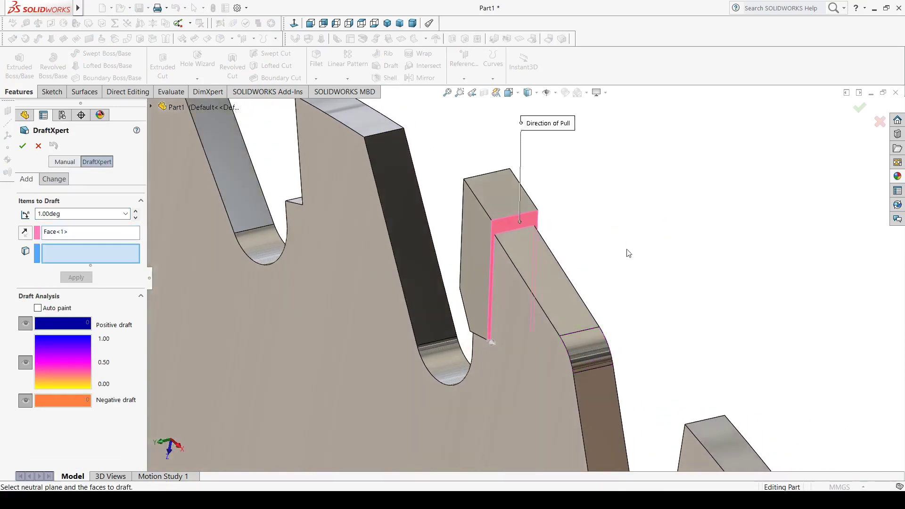
click(475, 228)
middle_drag(555, 221, 629, 213)
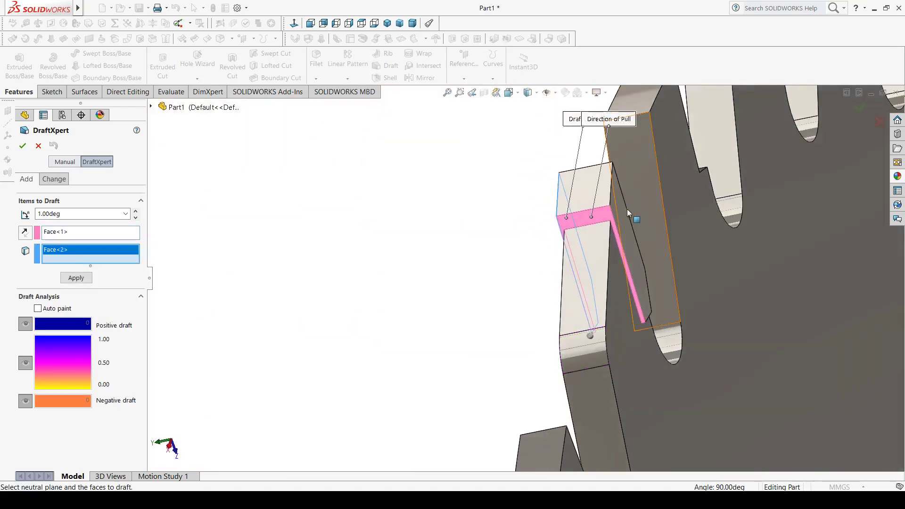
click(619, 216)
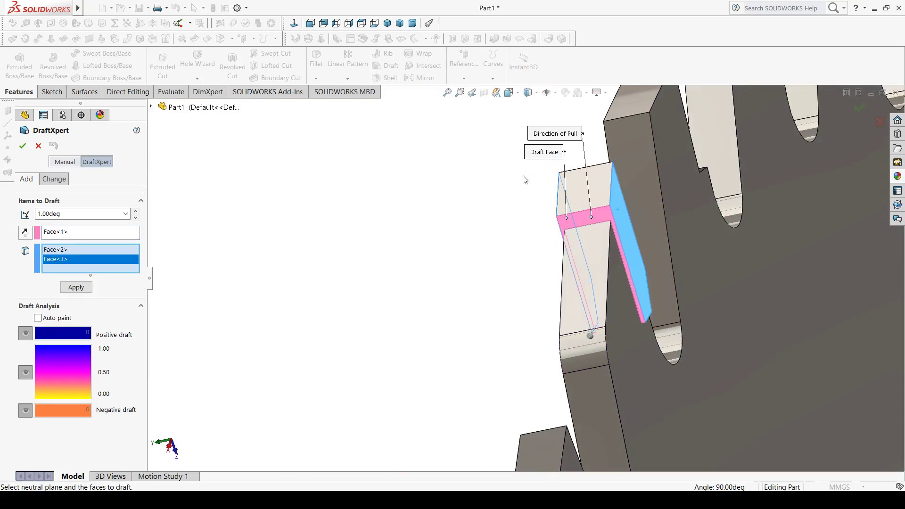
middle_drag(525, 179, 471, 271)
scroll(471, 270, down, 5)
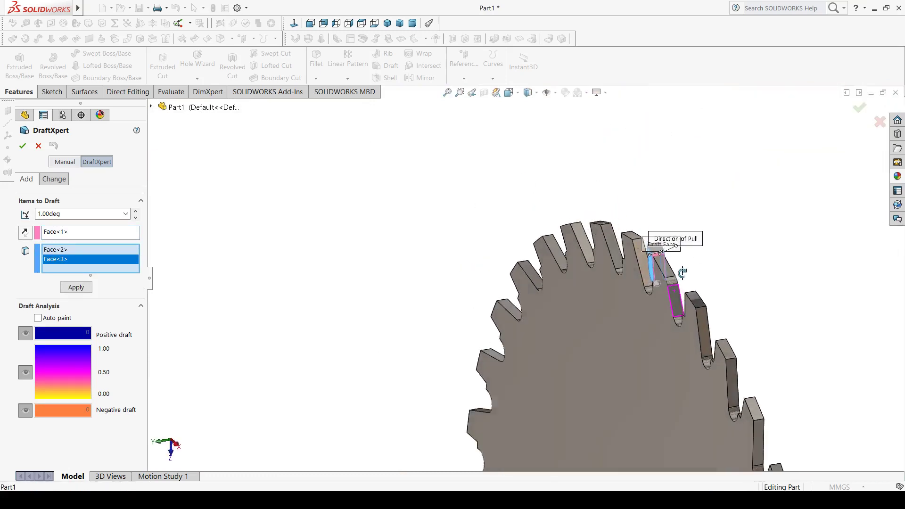
middle_drag(682, 273, 679, 265)
scroll(678, 262, down, 4)
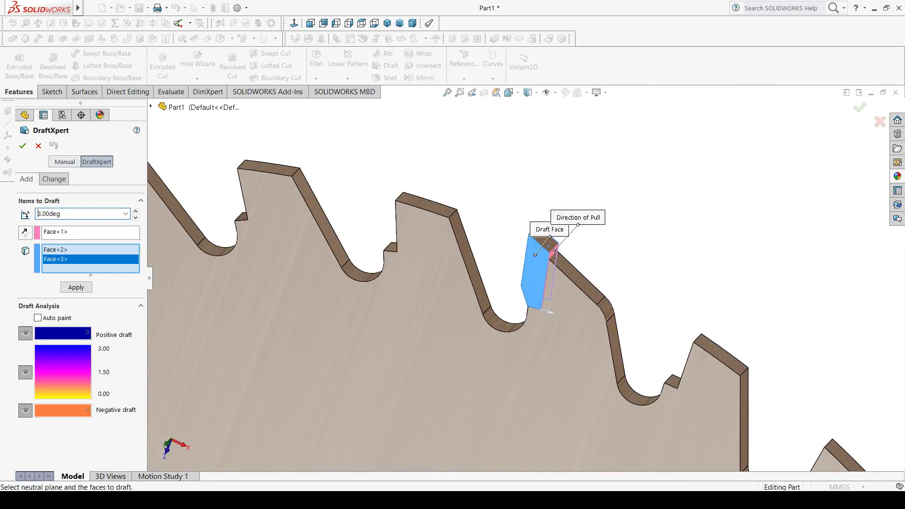
click(23, 147)
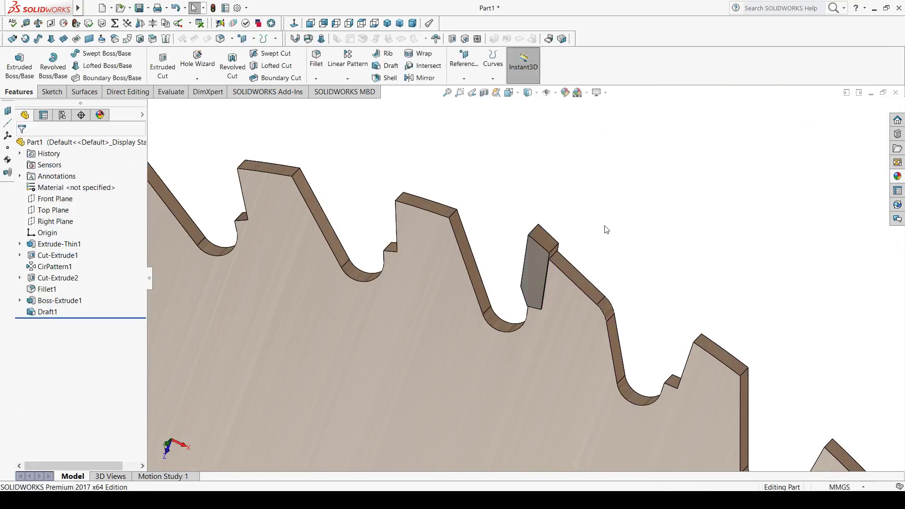
mouse_move(519, 283)
middle_down()
mouse_move(547, 257)
mouse_move(540, 248)
middle_up()
scroll(547, 257, down, 3)
scroll(540, 249, down, 3)
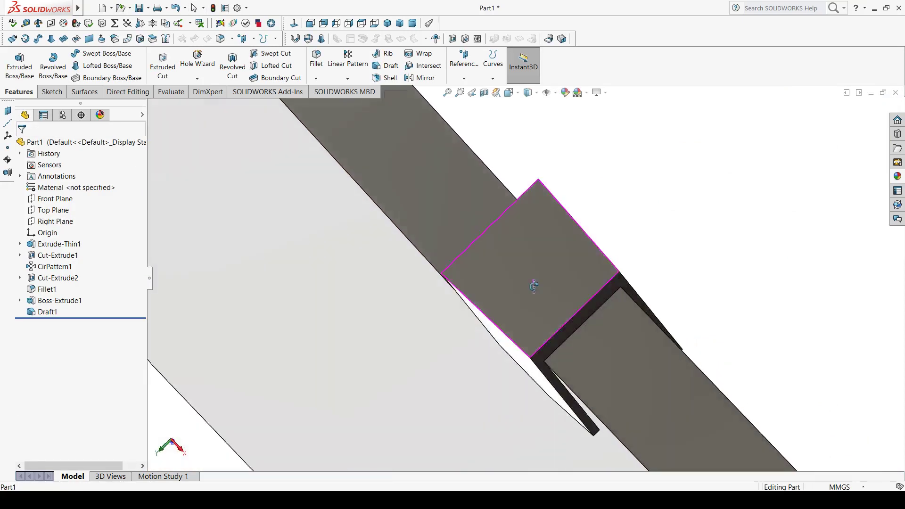
mouse_move(532, 281)
middle_down()
mouse_move(542, 305)
mouse_move(536, 293)
middle_up()
scroll(536, 293, up, 5)
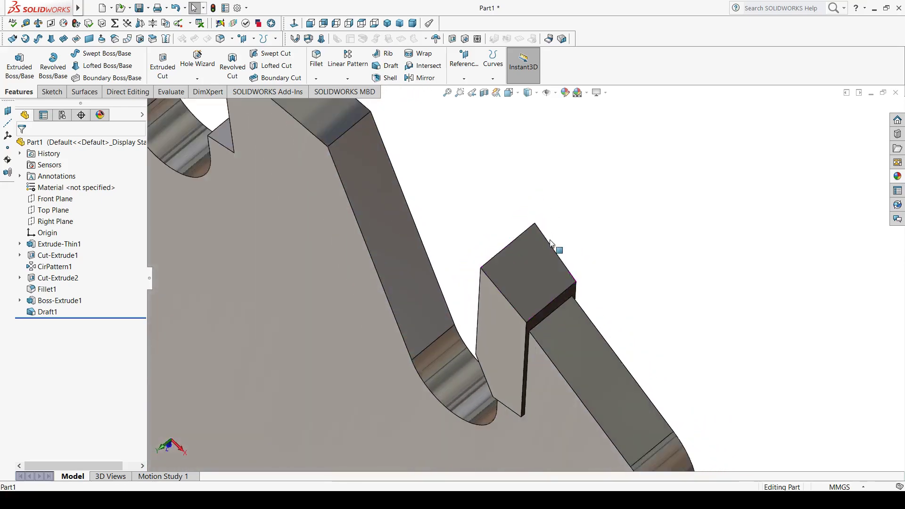
mouse_move(571, 349)
middle_down()
mouse_move(546, 283)
mouse_move(590, 254)
middle_up()
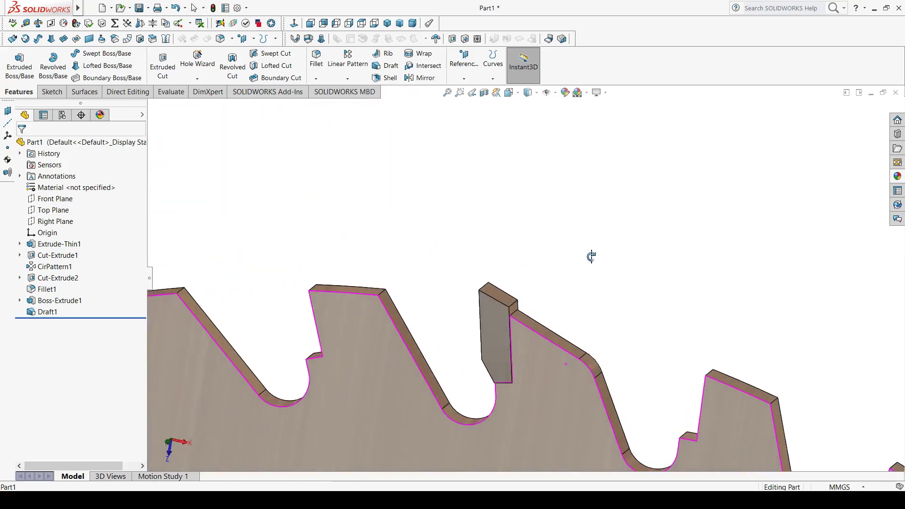
click(491, 326)
click(450, 229)
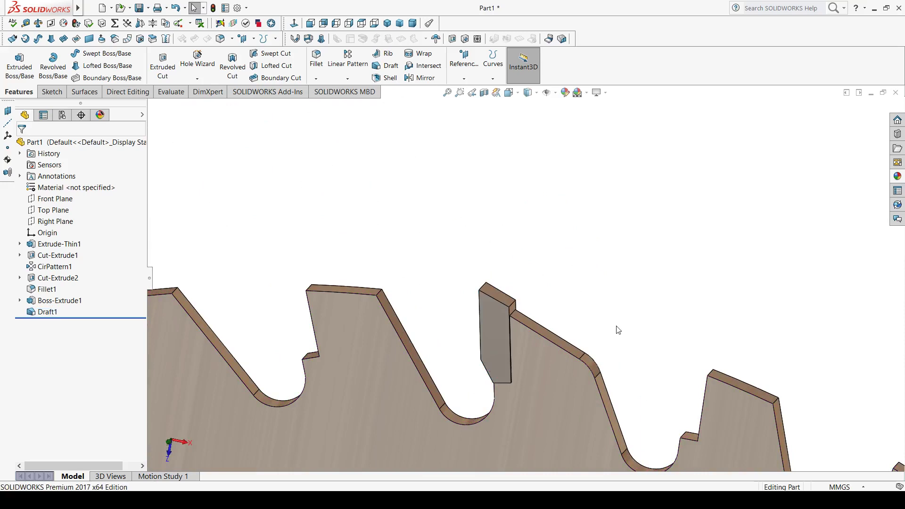
middle_drag(619, 330, 625, 303)
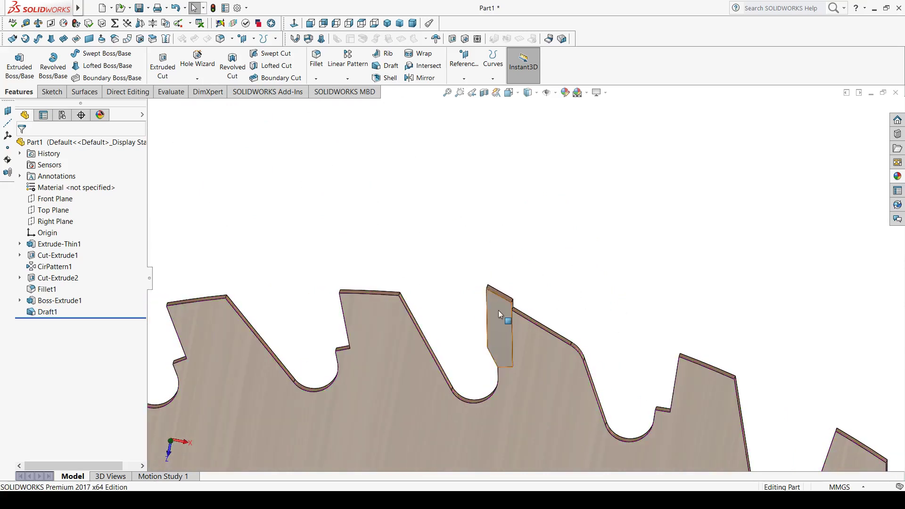
click(501, 316)
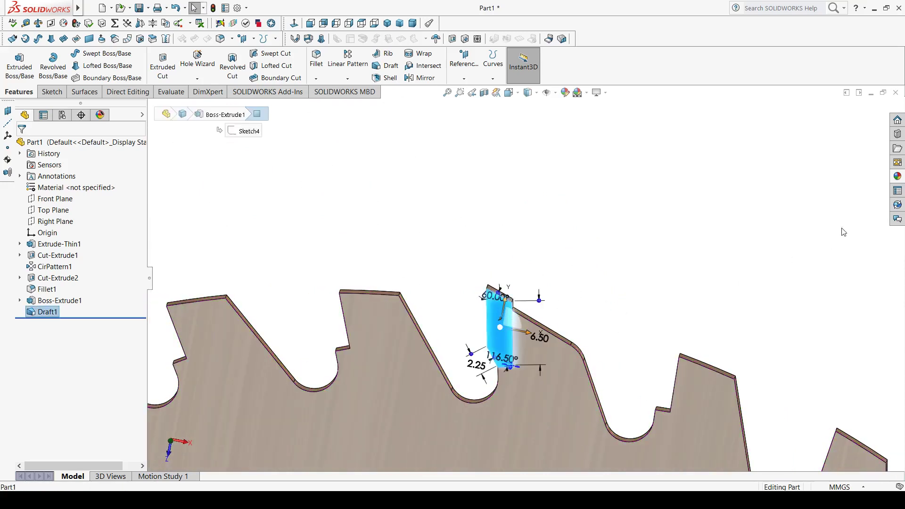
click(897, 177)
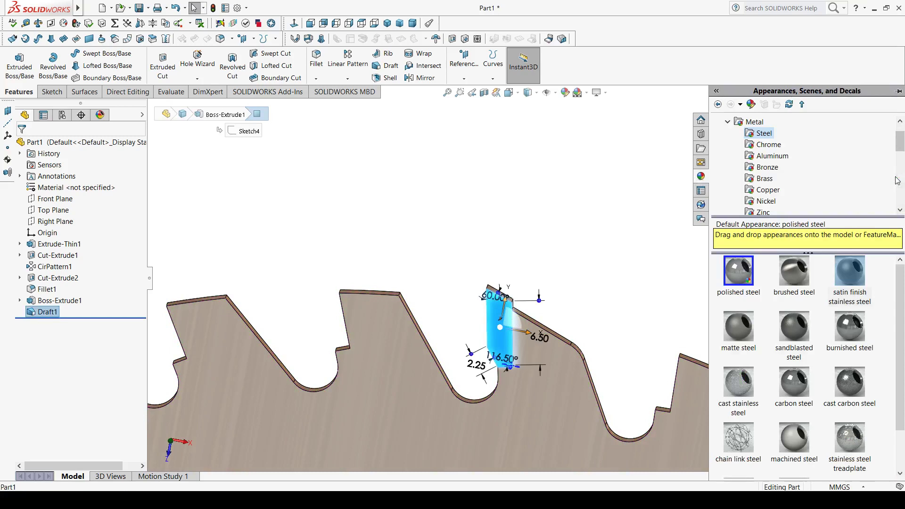
click(795, 389)
scroll(560, 287, down, 5)
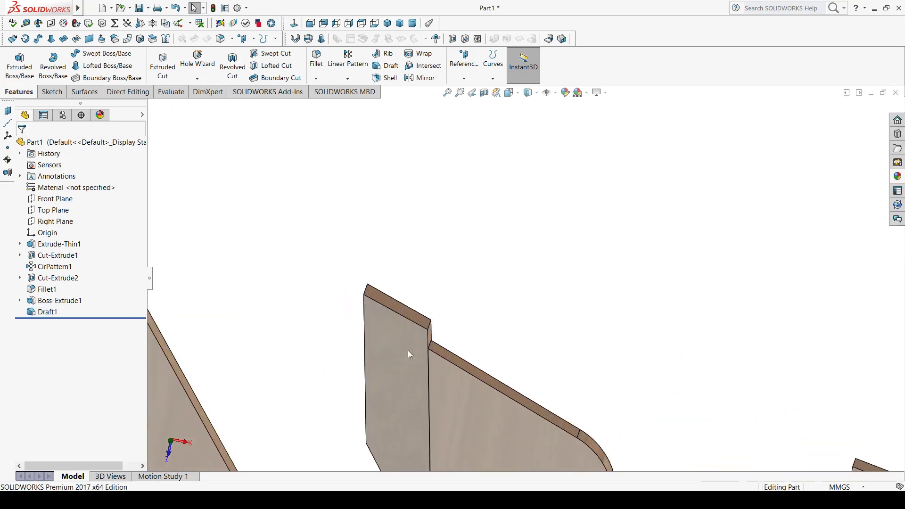
mouse_move(527, 340)
middle_down()
mouse_move(538, 319)
mouse_move(554, 319)
mouse_move(458, 339)
mouse_move(429, 290)
mouse_move(437, 337)
mouse_move(451, 332)
middle_up()
mouse_move(430, 293)
middle_down()
mouse_move(457, 293)
mouse_move(440, 289)
middle_up()
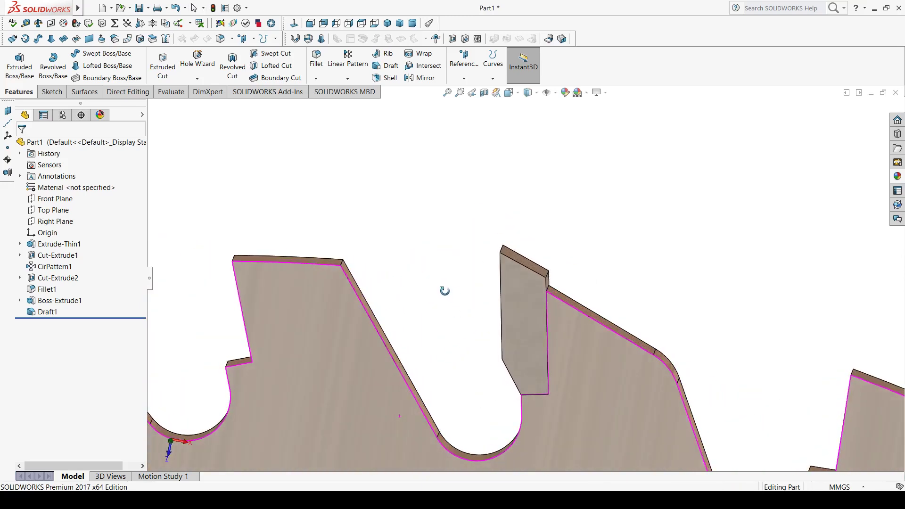
Set the carbon steel appearance to dark grey on five tip block faces.
click(512, 311)
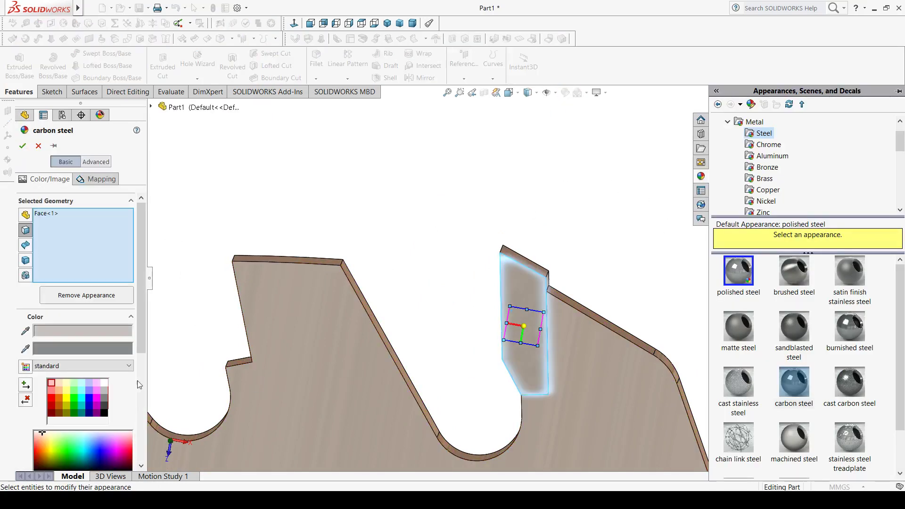
click(103, 406)
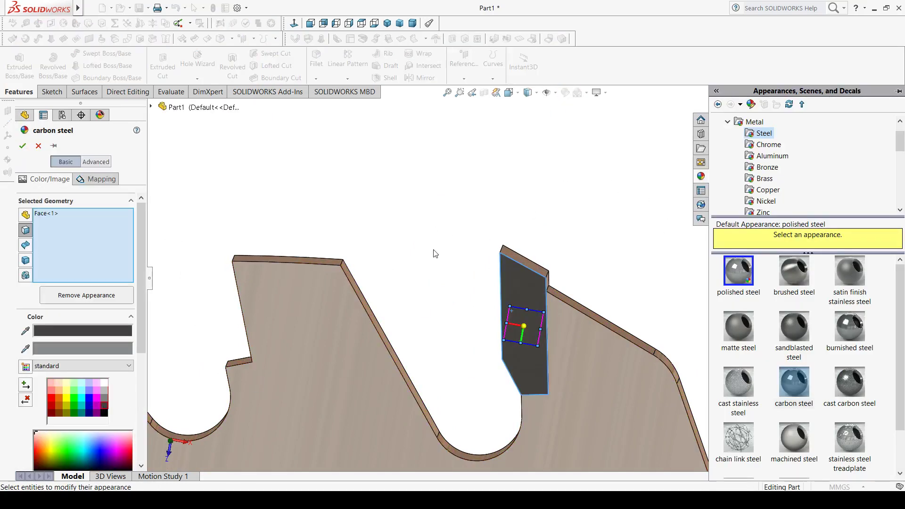
click(443, 277)
mouse_move(443, 277)
middle_down()
mouse_move(550, 254)
mouse_move(453, 288)
middle_up()
click(453, 288)
mouse_move(584, 238)
middle_down()
mouse_move(530, 306)
mouse_move(485, 287)
mouse_move(490, 232)
mouse_move(471, 306)
middle_up()
click(544, 229)
click(519, 244)
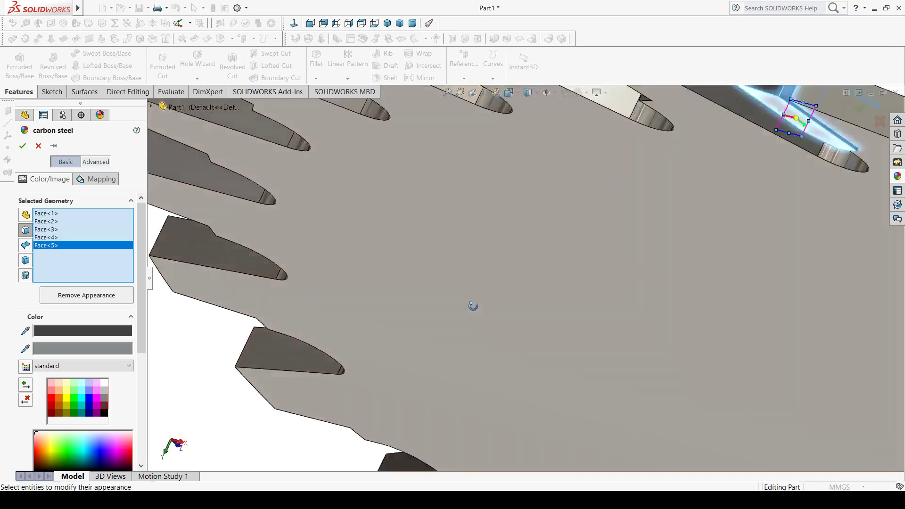
Add the block's bottom face and apply carbon steel to all six faces.
mouse_move(516, 283)
middle_down()
mouse_move(657, 211)
mouse_move(673, 162)
middle_up()
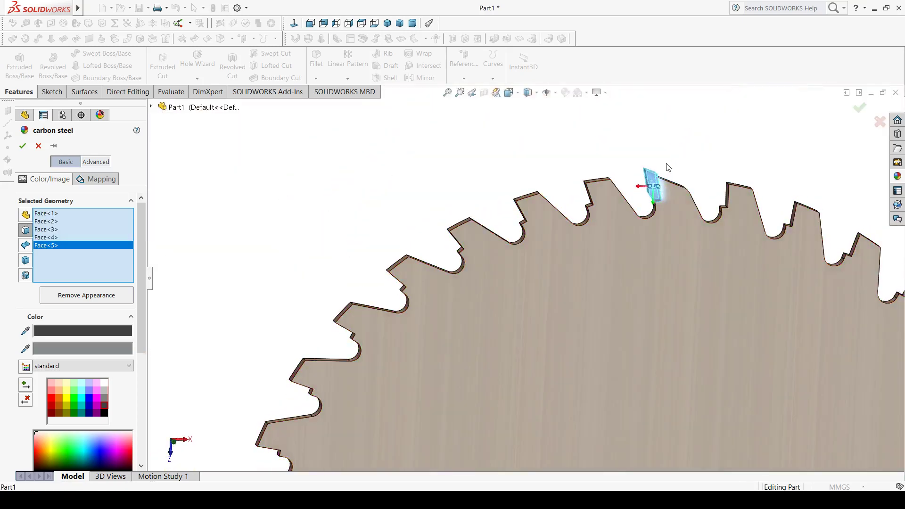
scroll(663, 185, down, 5)
scroll(612, 259, down, 3)
middle_drag(582, 313, 562, 315)
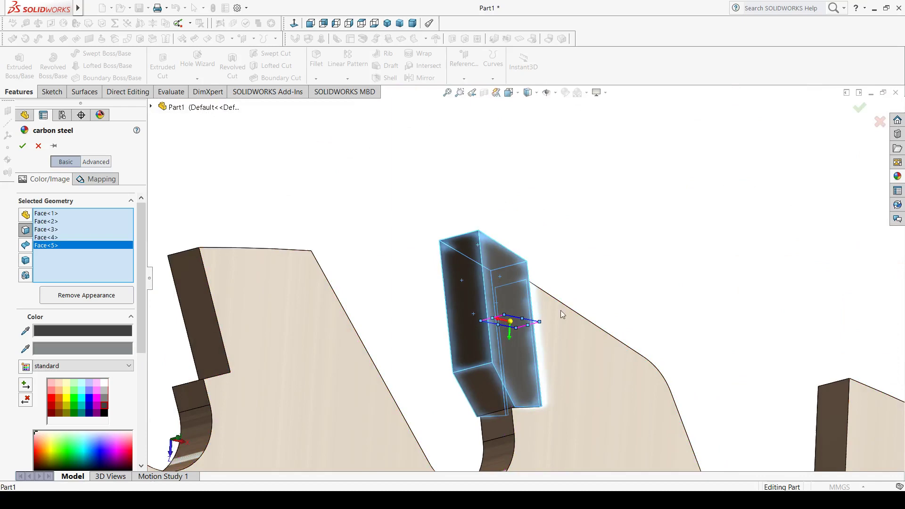
click(470, 387)
mouse_move(612, 288)
middle_down()
mouse_move(602, 254)
mouse_move(571, 313)
middle_up()
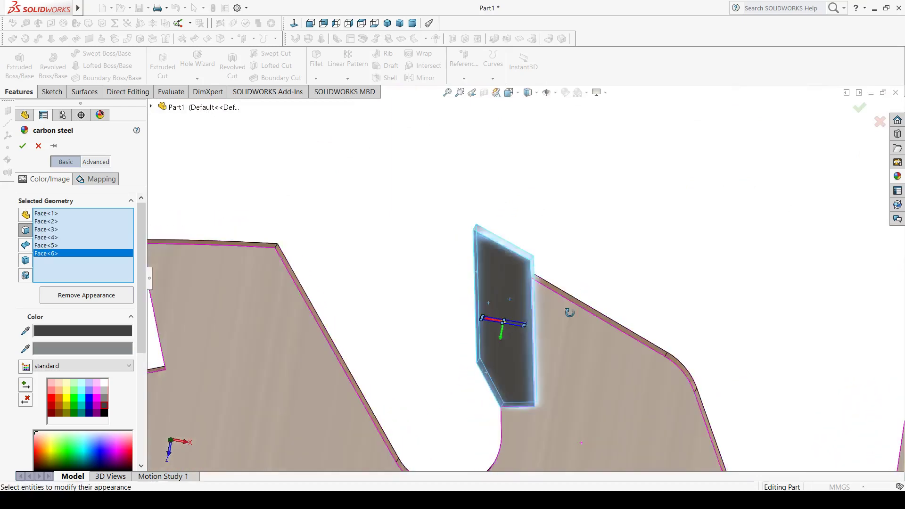
click(23, 147)
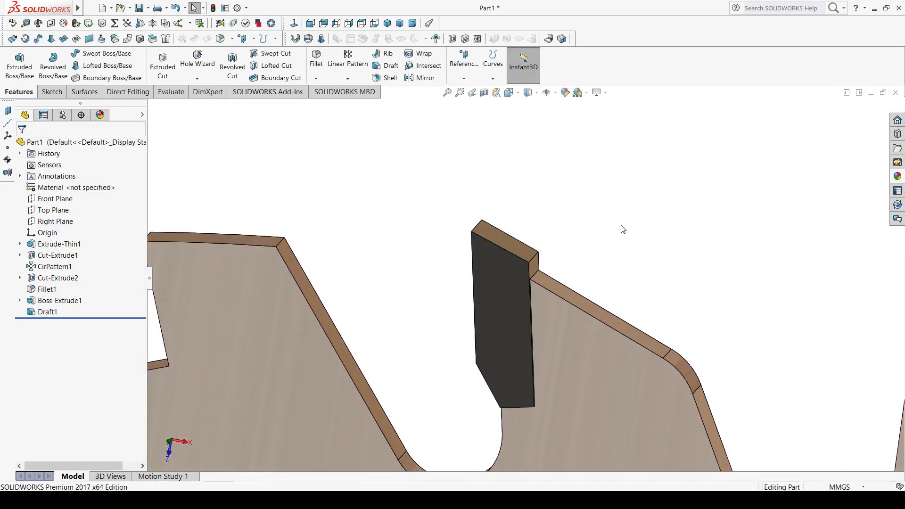
Select the blade's flat face as the next sketch plane.
mouse_move(623, 230)
middle_down()
mouse_move(566, 310)
mouse_move(521, 323)
mouse_move(522, 335)
mouse_move(597, 240)
mouse_move(644, 207)
middle_up()
scroll(510, 339, up, 3)
scroll(511, 340, up, 3)
scroll(512, 349, up, 2)
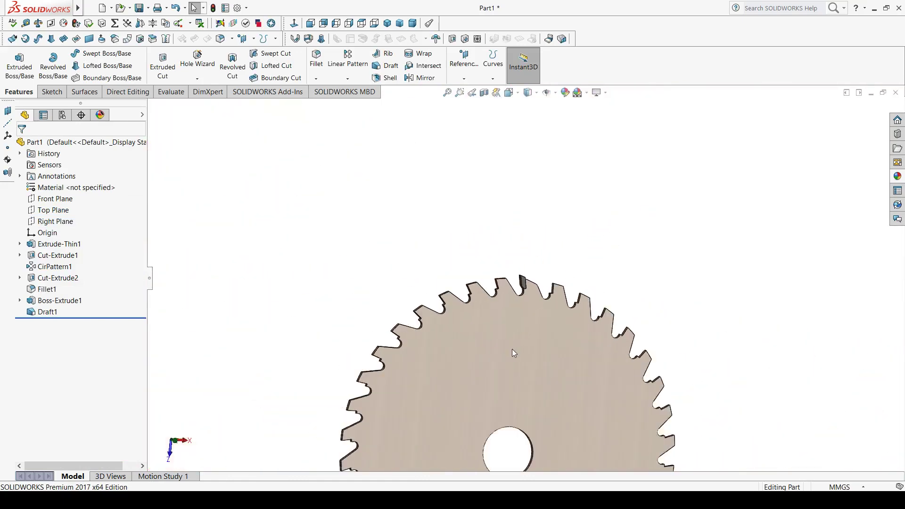
scroll(512, 353, up, 2)
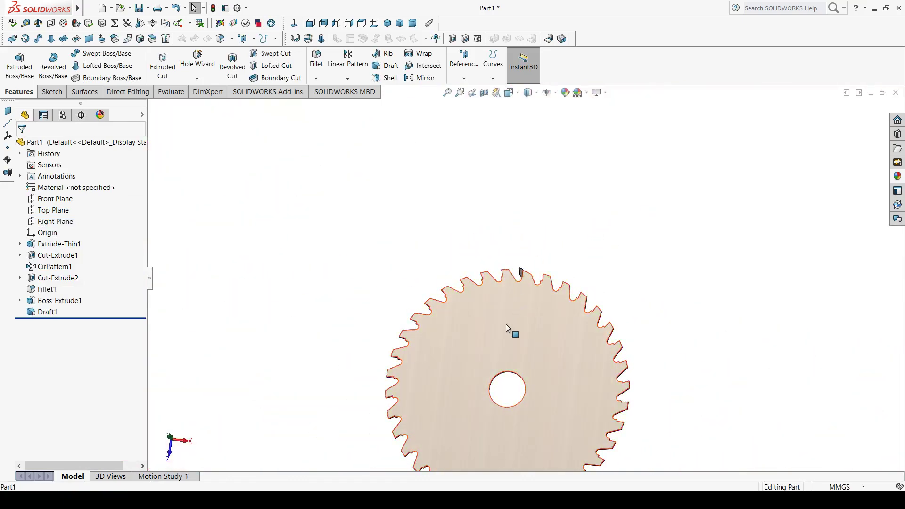
click(507, 327)
Start a sketch on the blade face, viewed normal to it.
click(550, 293)
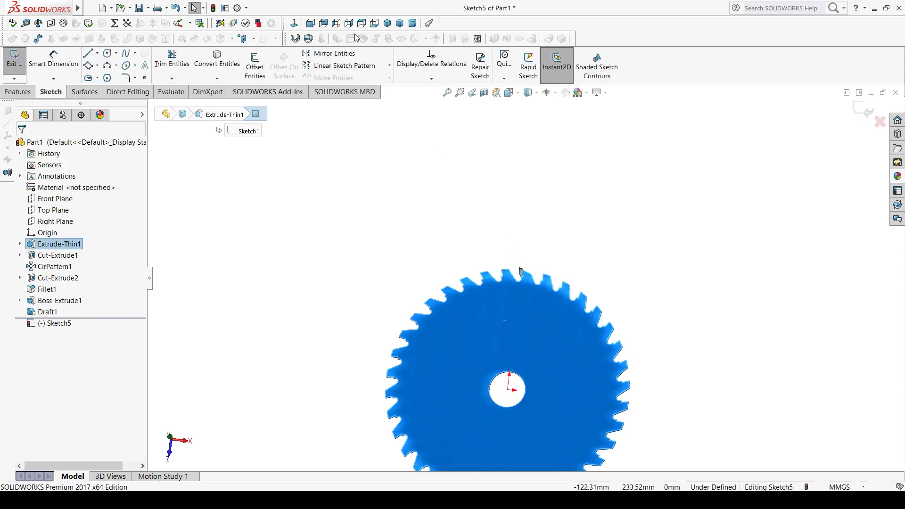
click(297, 28)
click(640, 128)
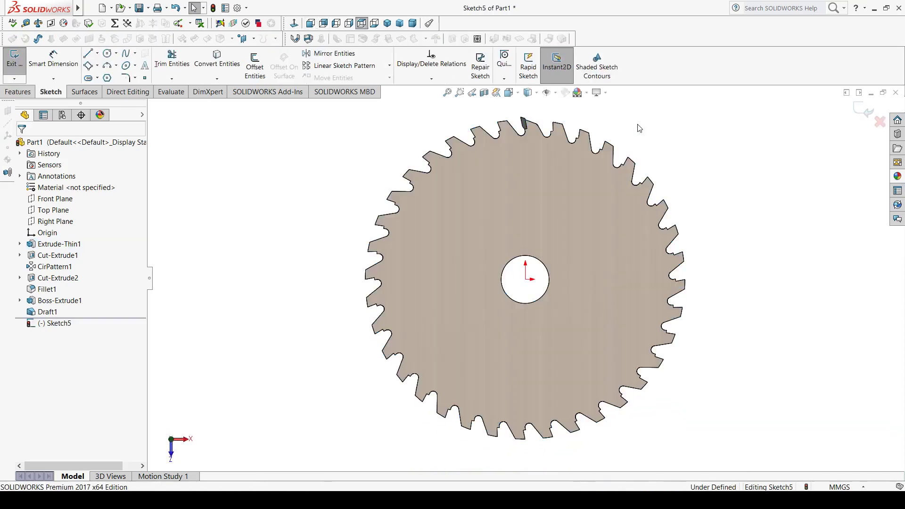
scroll(536, 155, down, 2)
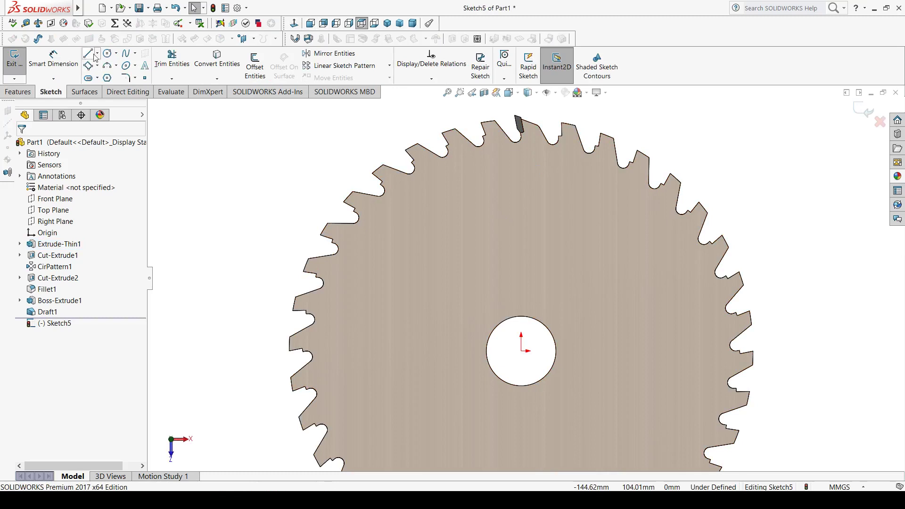
Draw a centerline from the blade's centre to the gullet arc centre.
click(99, 77)
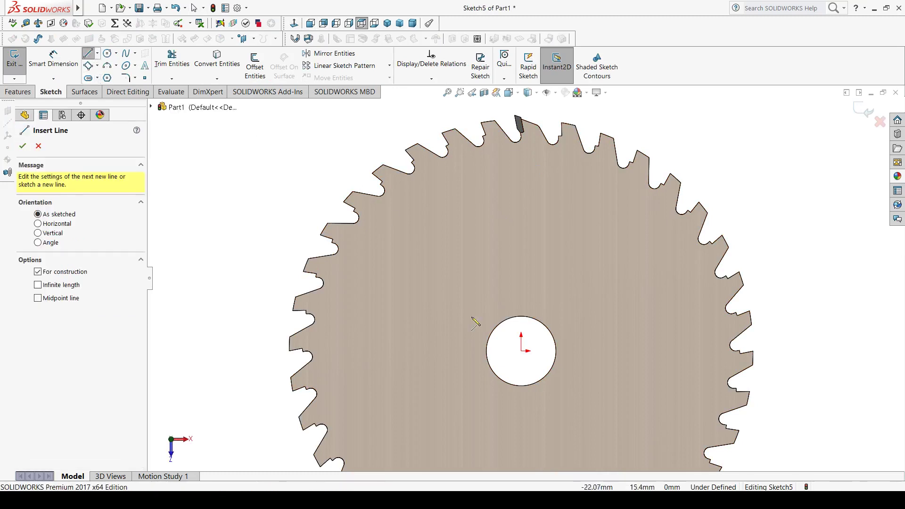
click(522, 351)
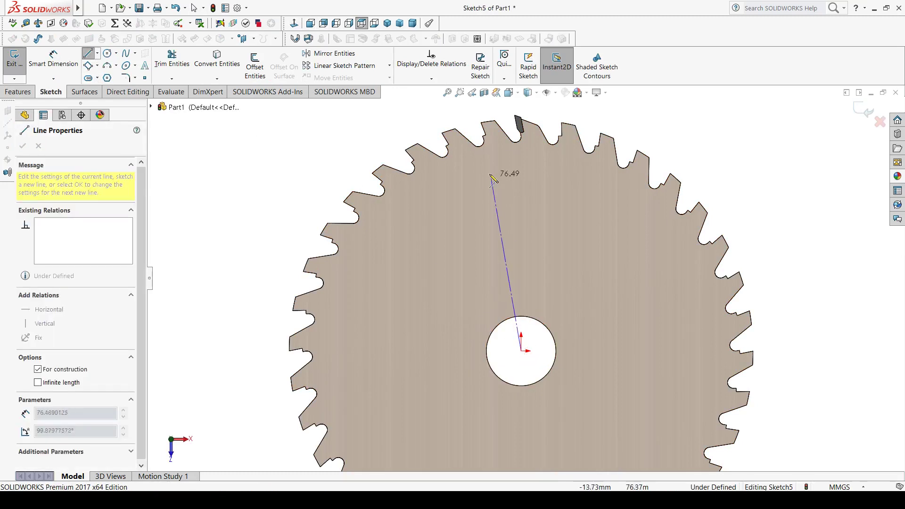
scroll(498, 151, down, 1)
scroll(499, 189, down, 1)
scroll(501, 199, down, 1)
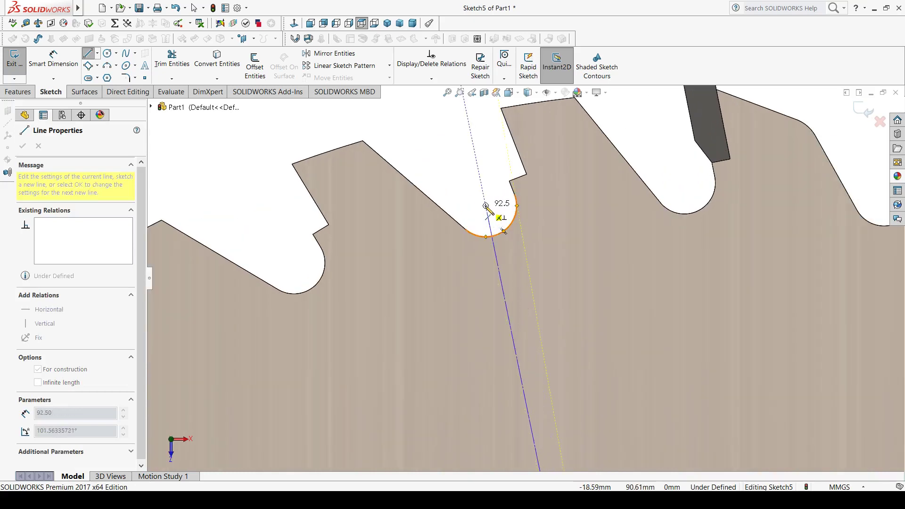
click(486, 206)
key(Escape)
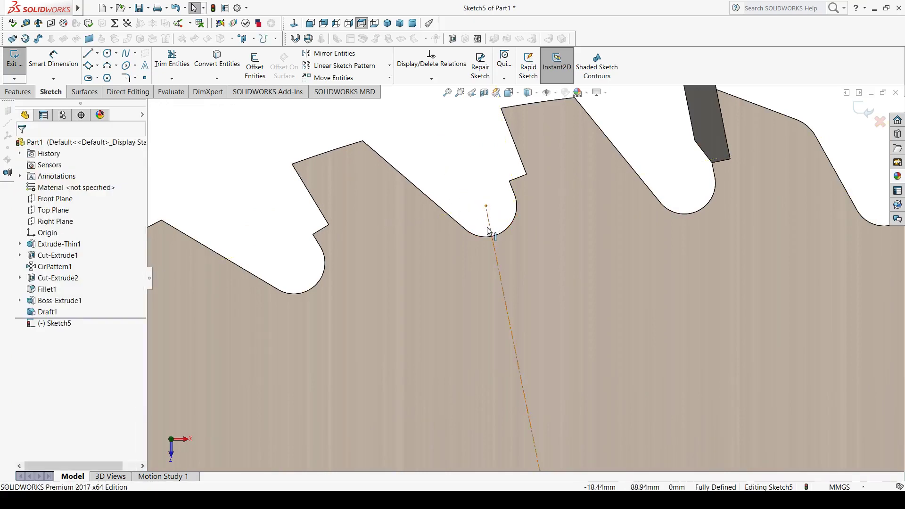
Draw a three-point rectangle along the centerline below the gullet.
click(95, 68)
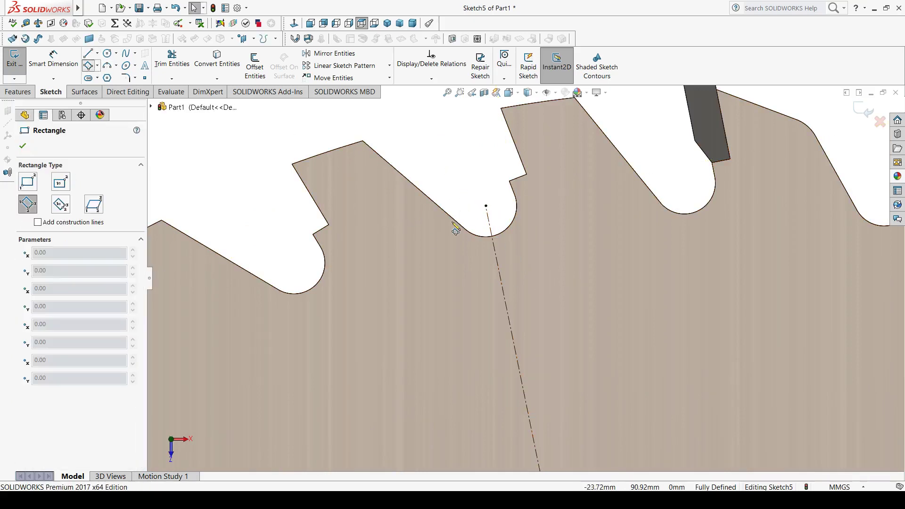
click(519, 268)
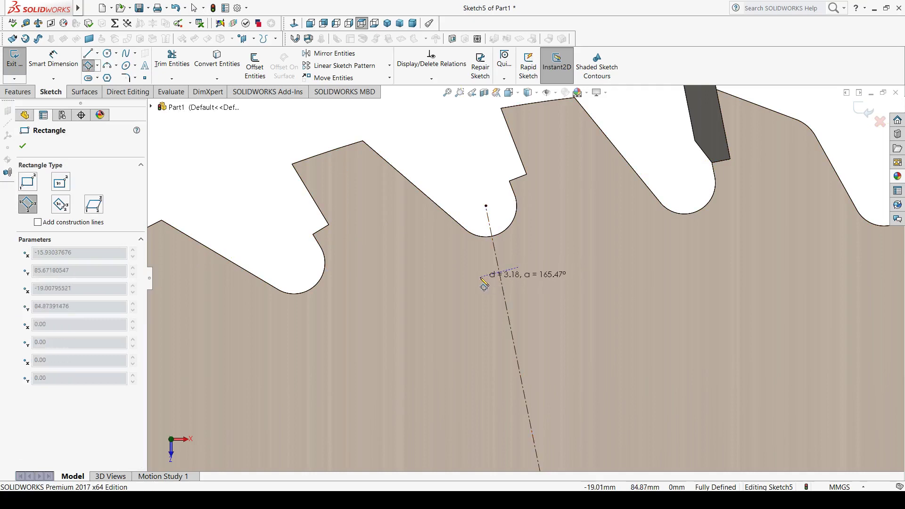
click(482, 277)
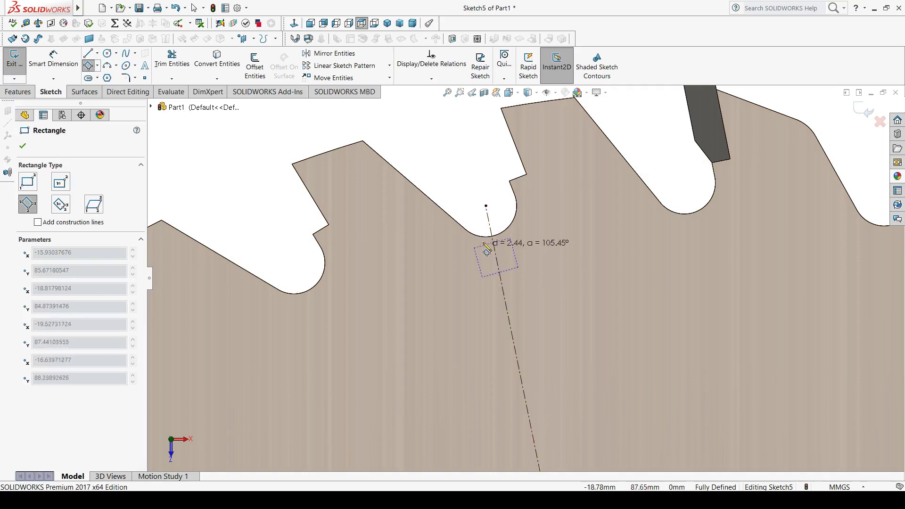
click(472, 221)
key(Escape)
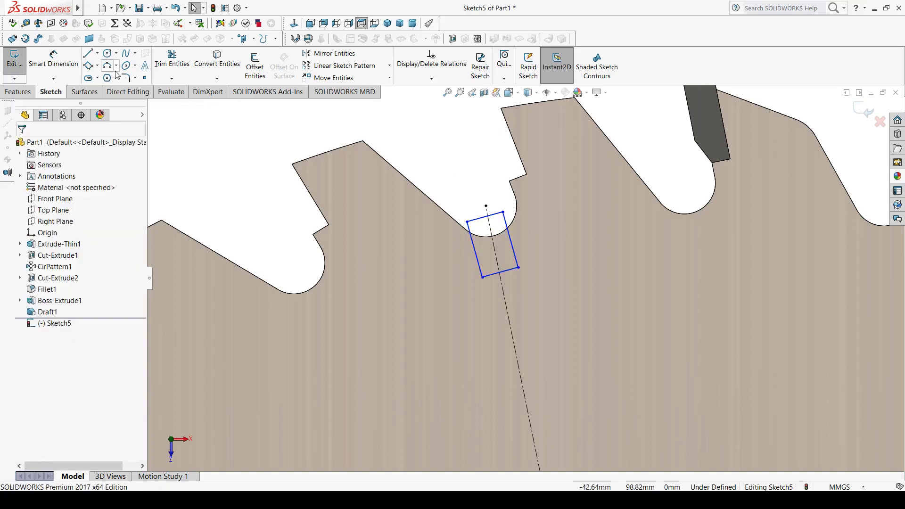
Dimension the rectangle's width to 1.25 mm.
click(53, 65)
click(481, 218)
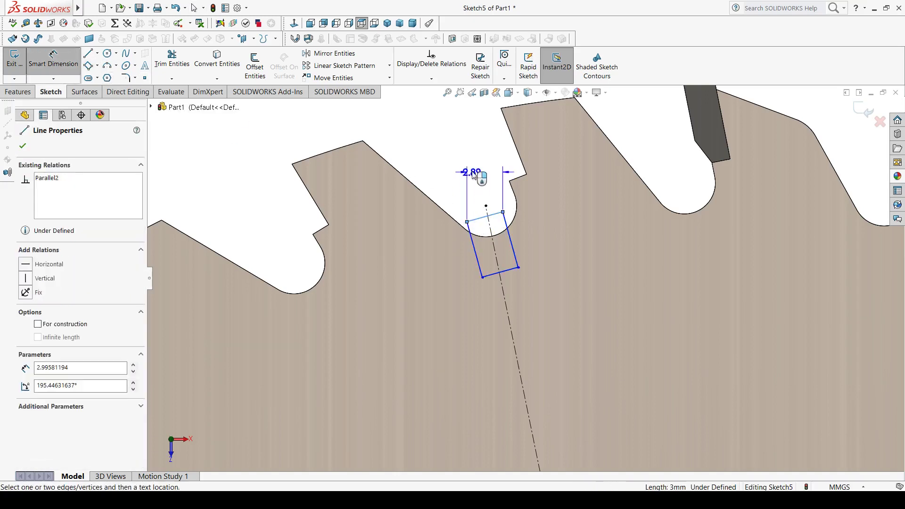
click(438, 164)
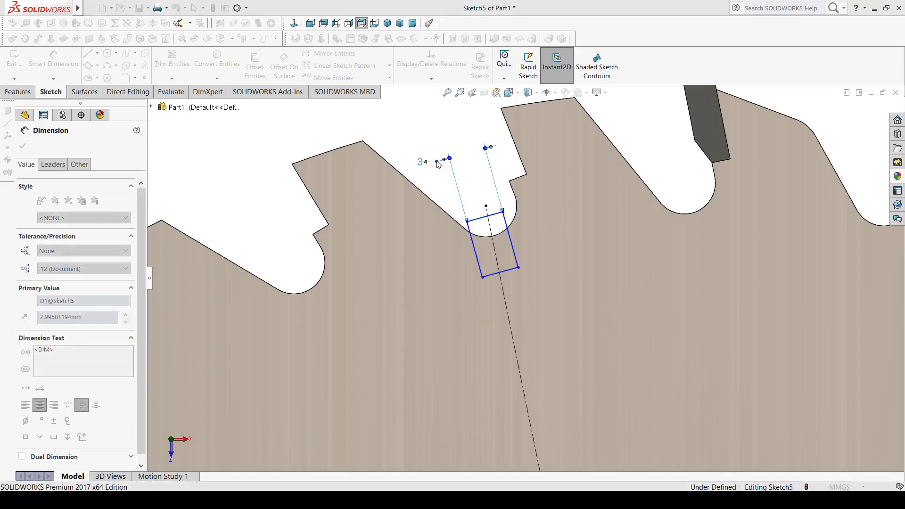
text(1.2)
key(Return)
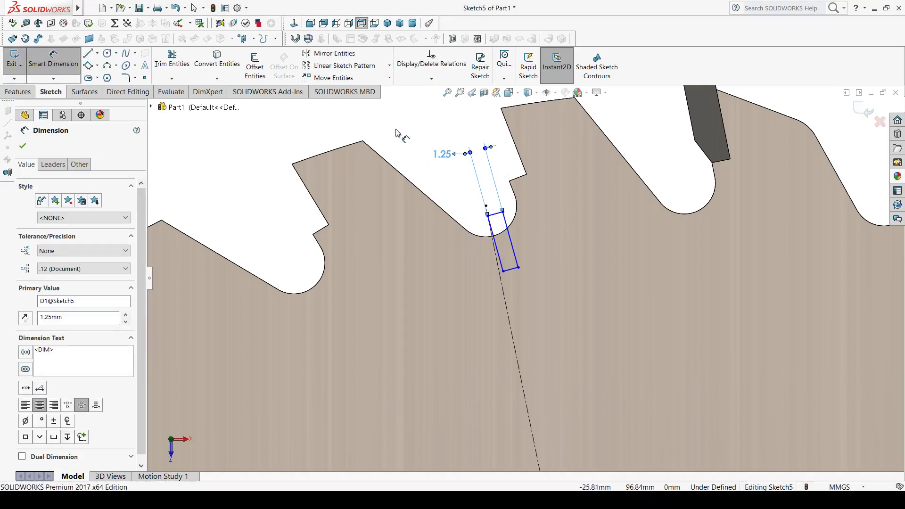
click(406, 137)
scroll(536, 277, up, 5)
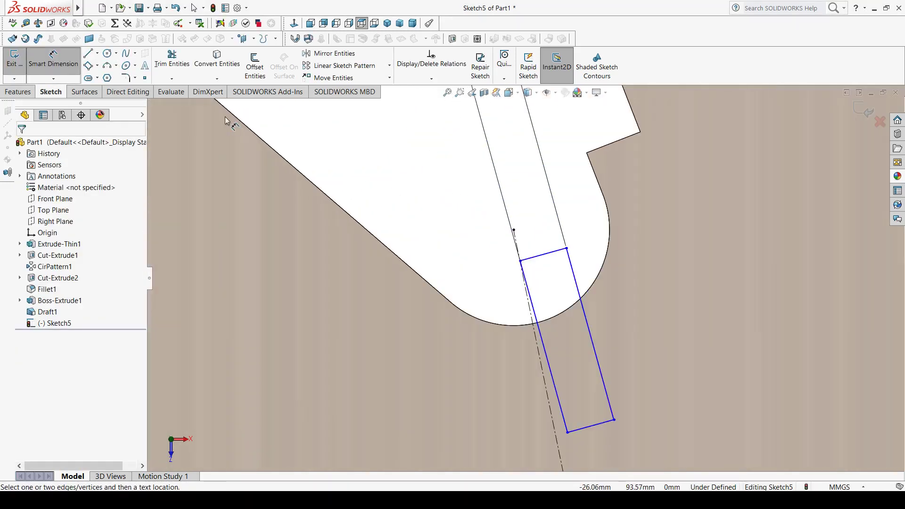
key(Escape)
Make the rectangle's sides symmetric about the centerline.
click(554, 372)
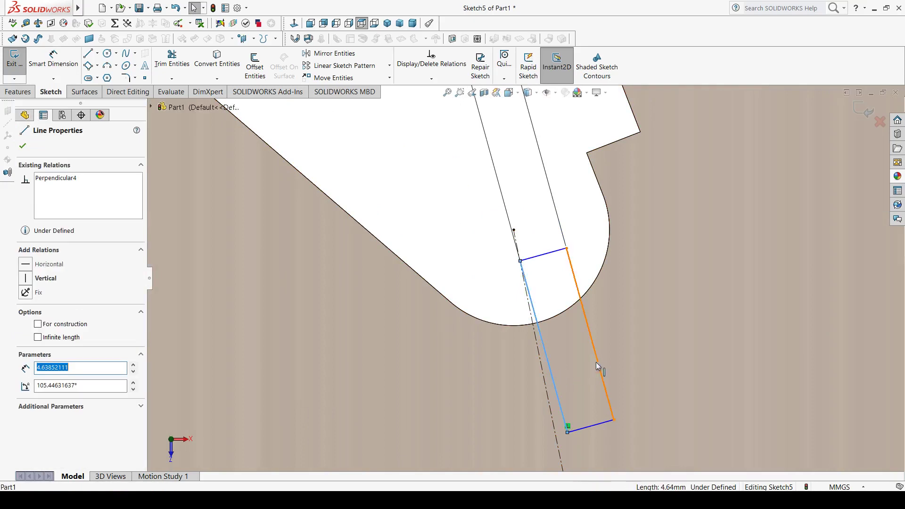
ctrl+click(596, 363)
ctrl+click(543, 376)
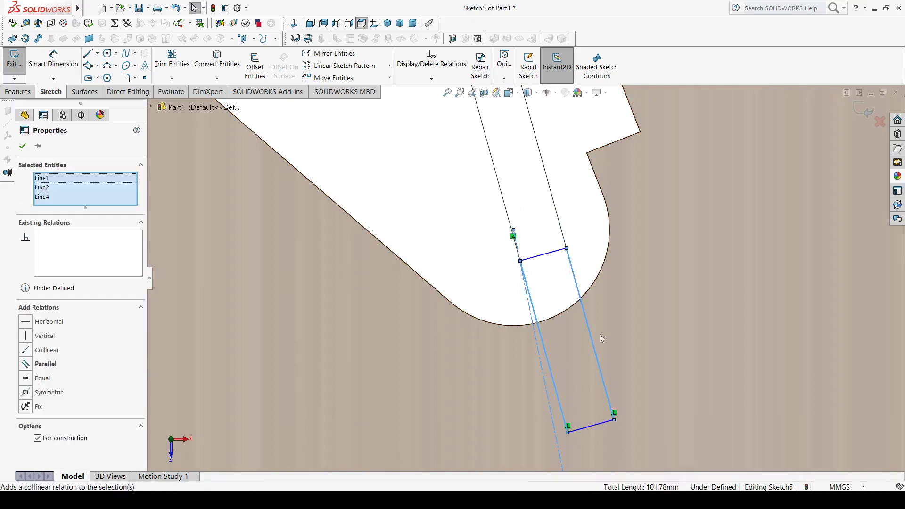
click(49, 392)
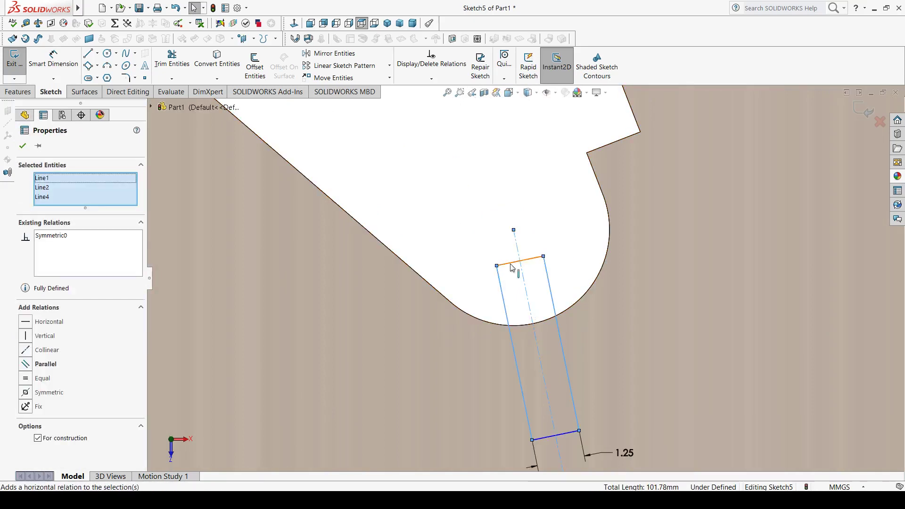
click(514, 248)
scroll(514, 246, up, 3)
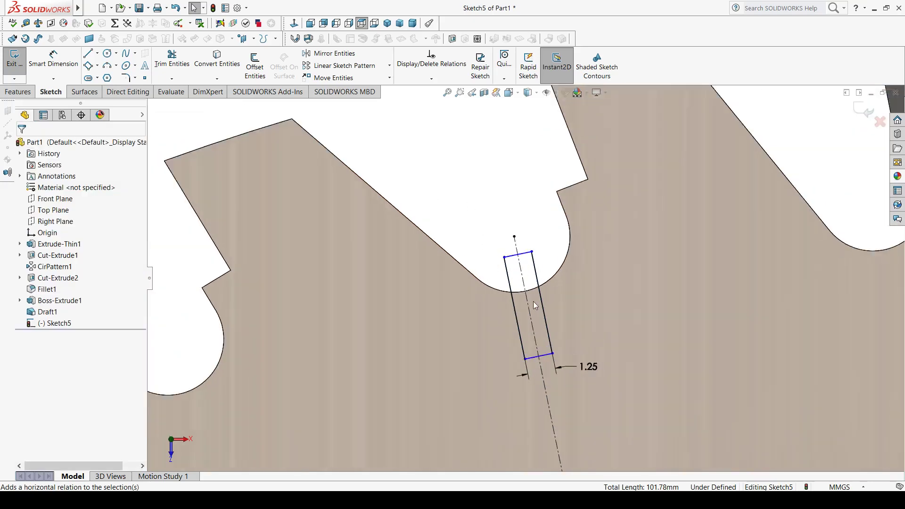
scroll(533, 304, down, 3)
Make the rectangle's upper corner coincident with the gullet arc.
click(482, 223)
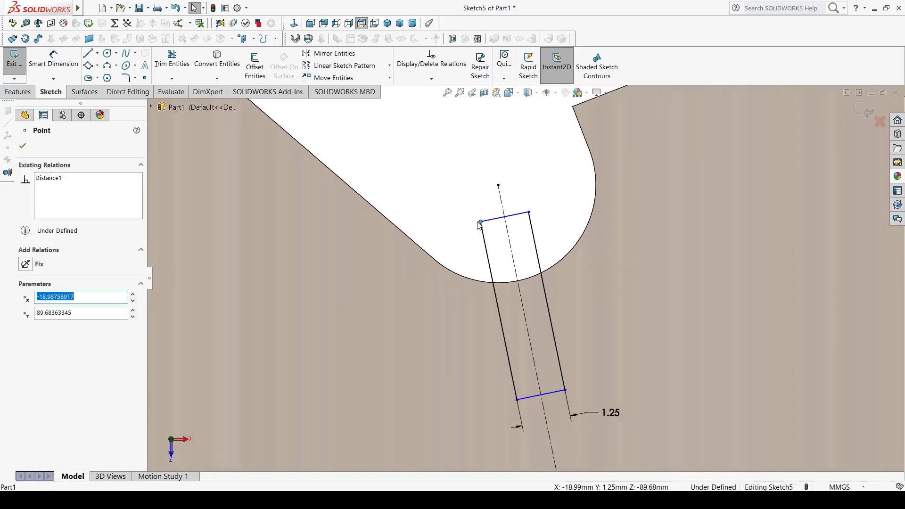
ctrl+click(502, 282)
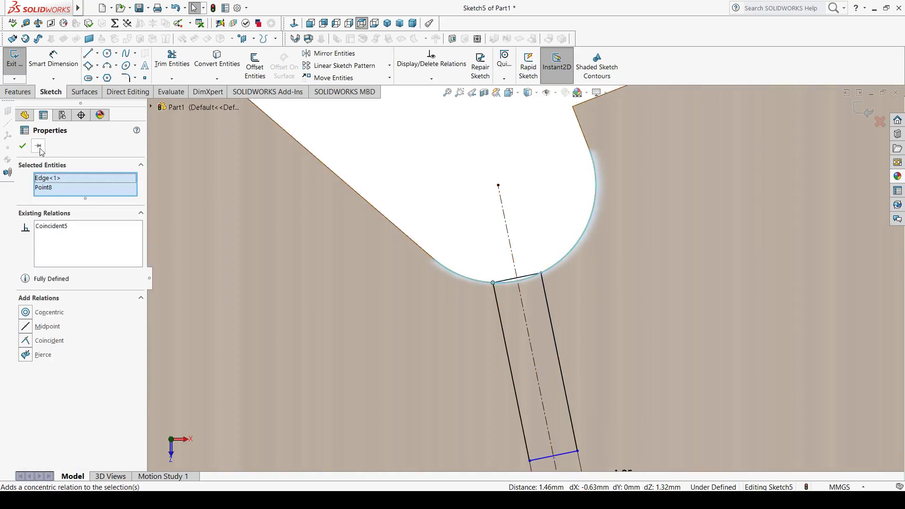
click(22, 146)
scroll(547, 270, up, 3)
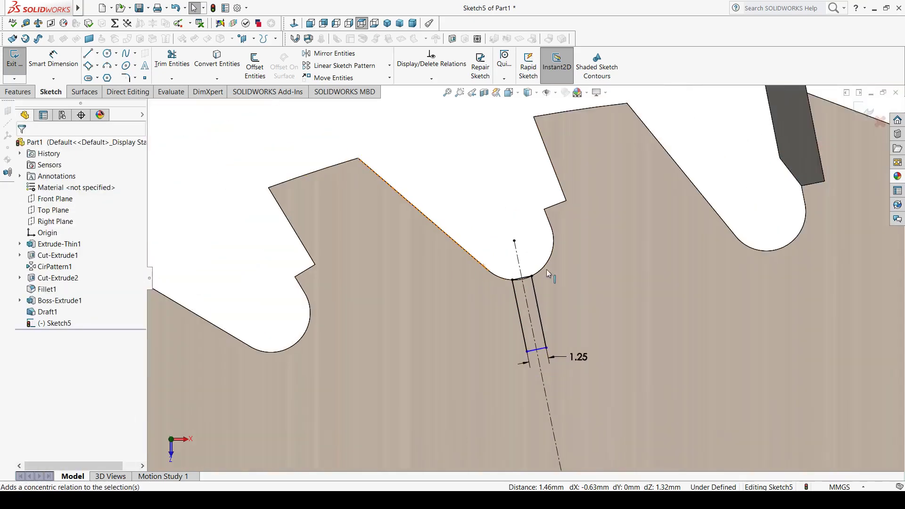
scroll(547, 270, down, 2)
scroll(540, 325, down, 2)
scroll(540, 324, up, 3)
scroll(545, 370, down, 2)
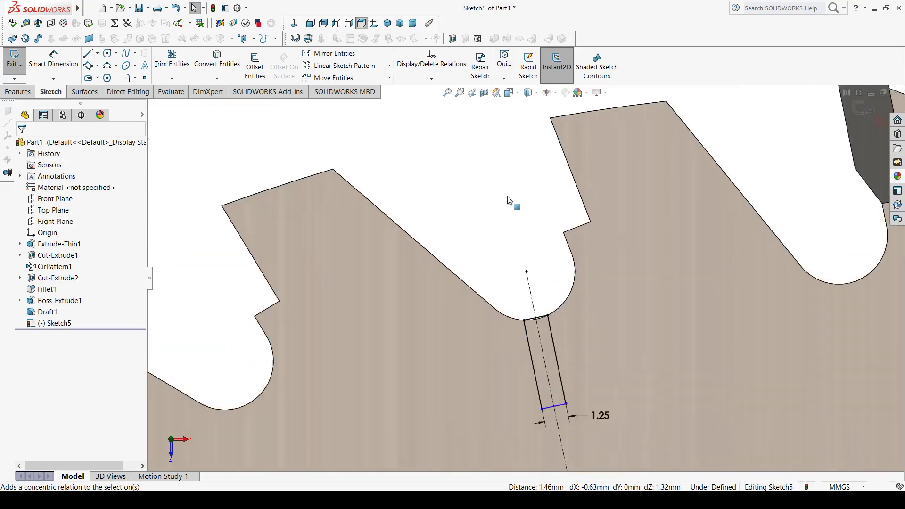
scroll(562, 384, up, 1)
scroll(556, 386, up, 2)
scroll(556, 387, down, 2)
scroll(552, 366, down, 1)
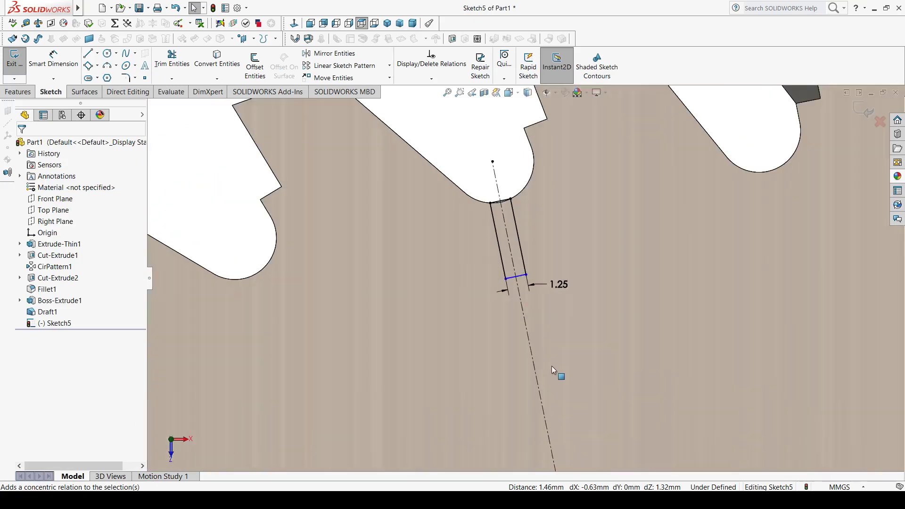
Draw a ⌀3 mm circle centred on the centerline.
click(108, 53)
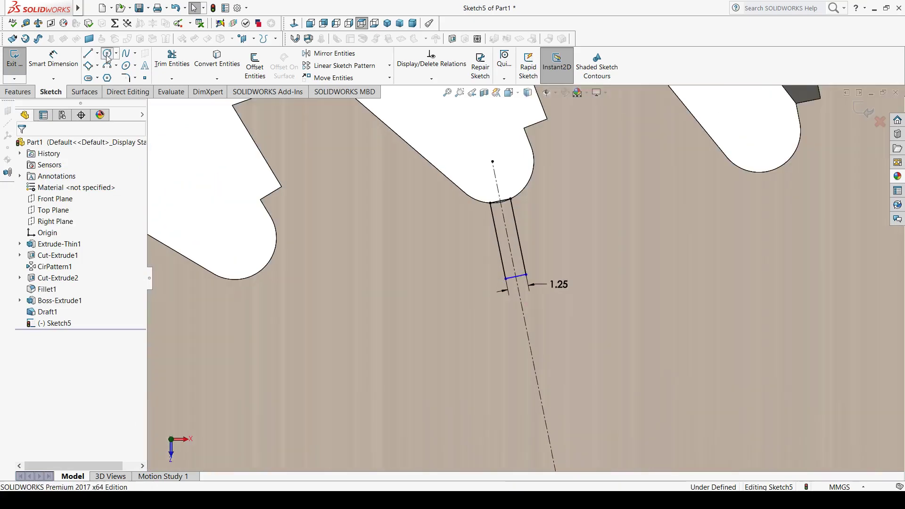
click(534, 365)
click(553, 345)
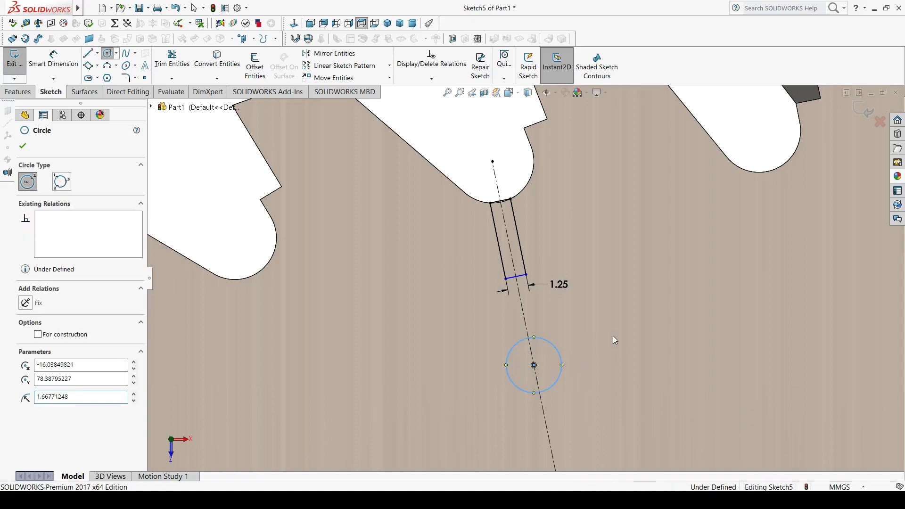
key(Escape)
scroll(580, 330, down, 2)
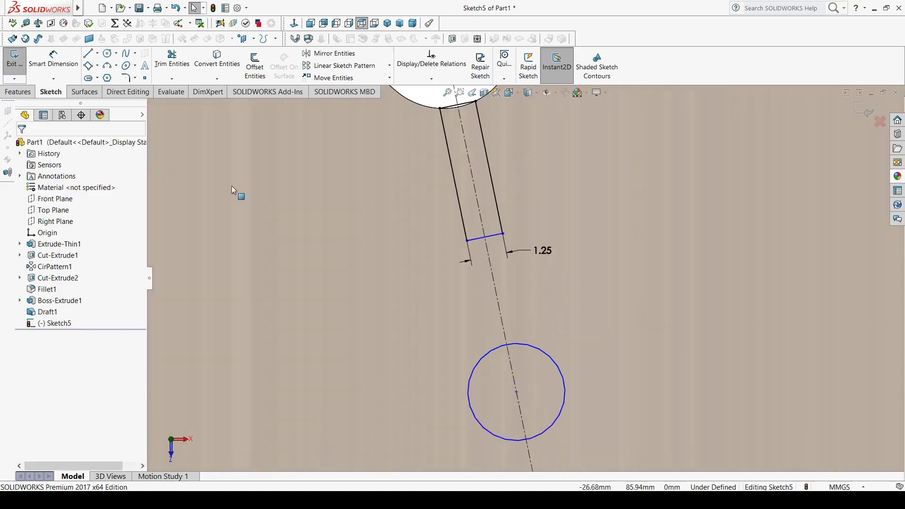
click(563, 375)
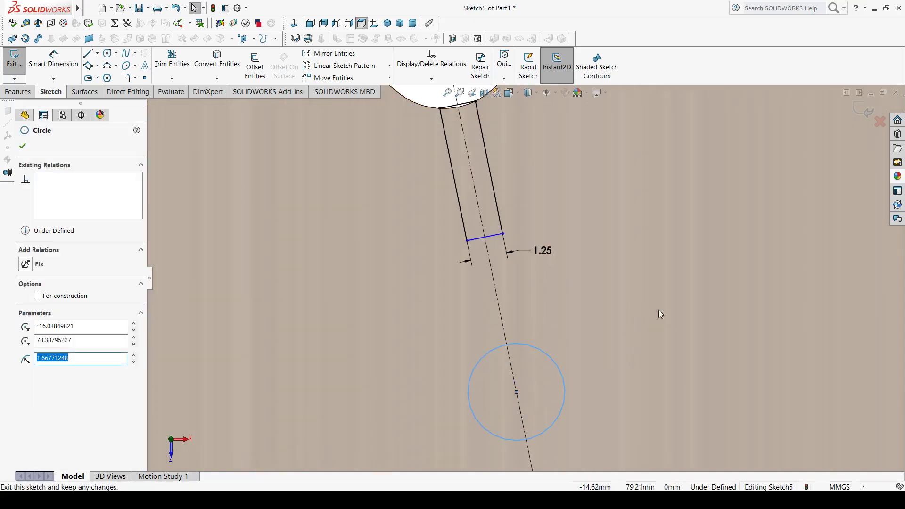
key(d)
click(636, 386)
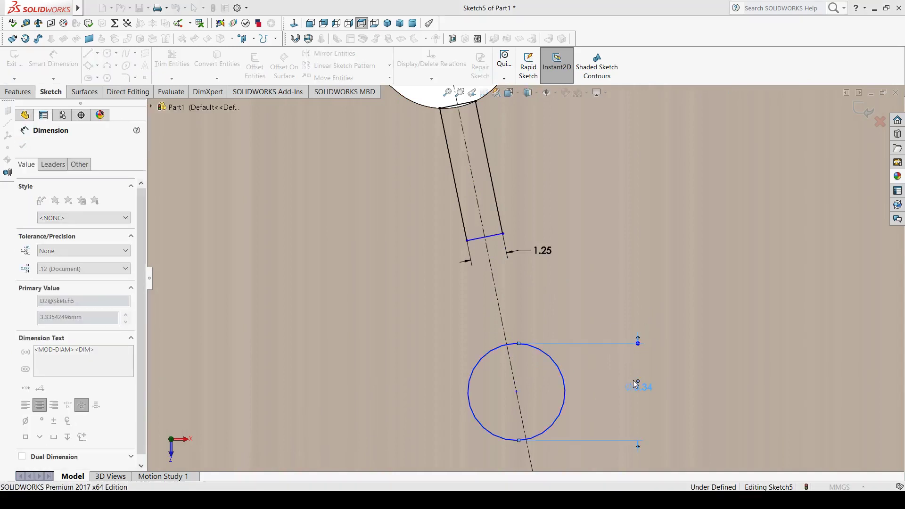
text(3)
key(Return)
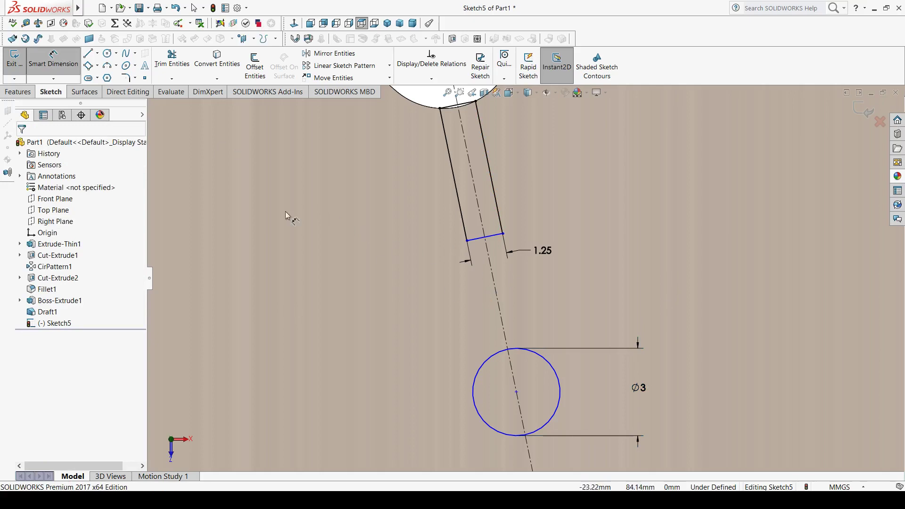
Dimension the circle centre 10 mm from the slot's top corner.
click(440, 110)
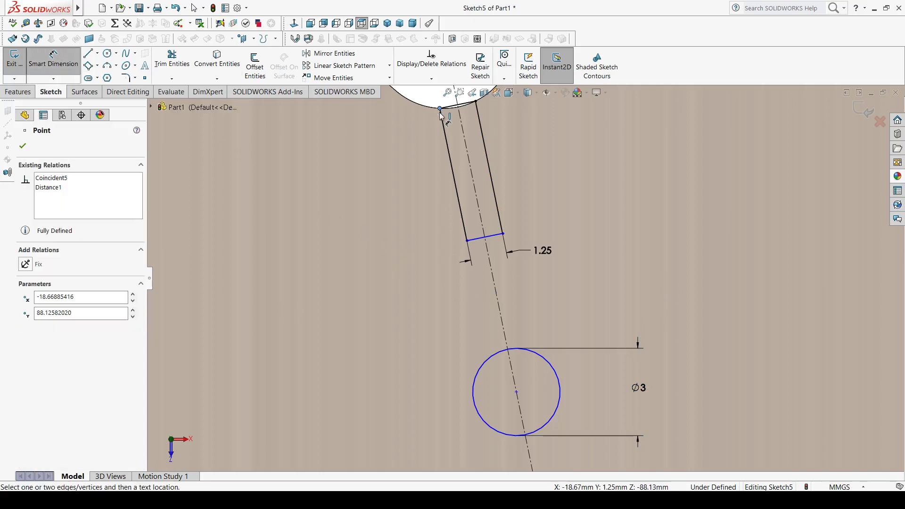
click(516, 393)
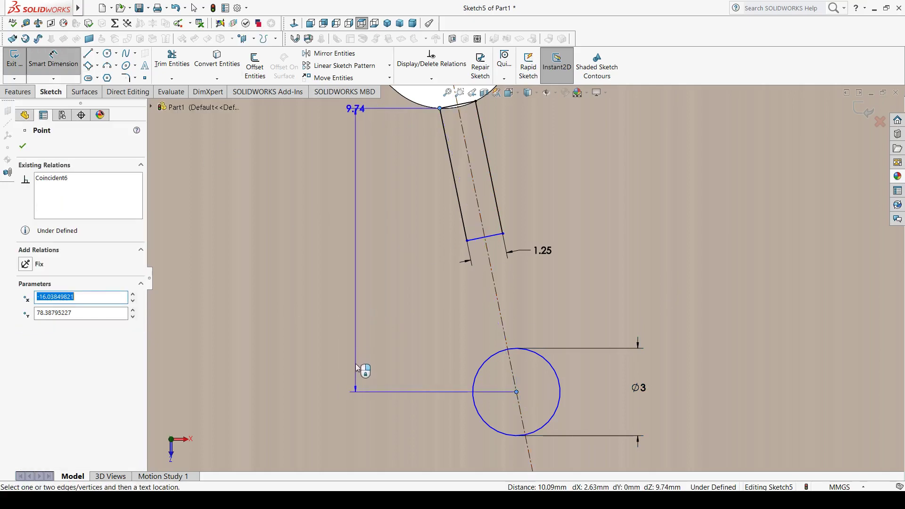
click(360, 412)
text(10.08686493mm)
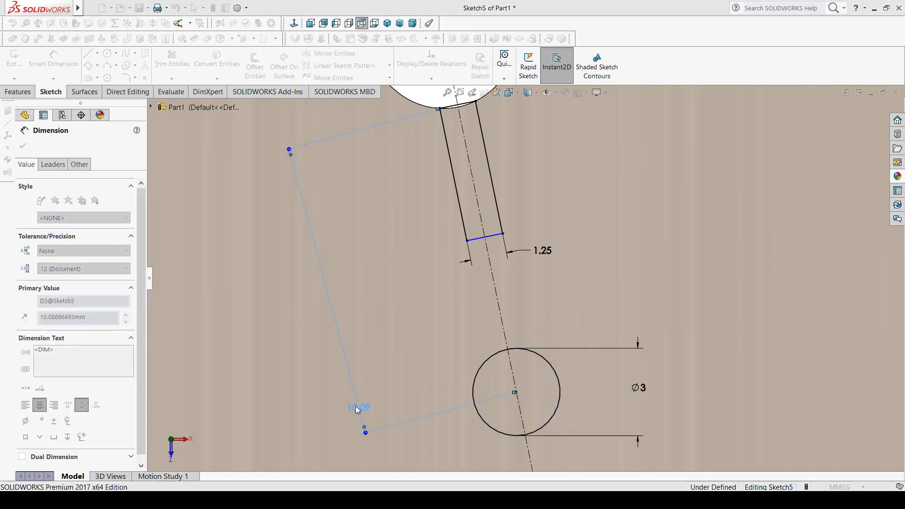
key(Return)
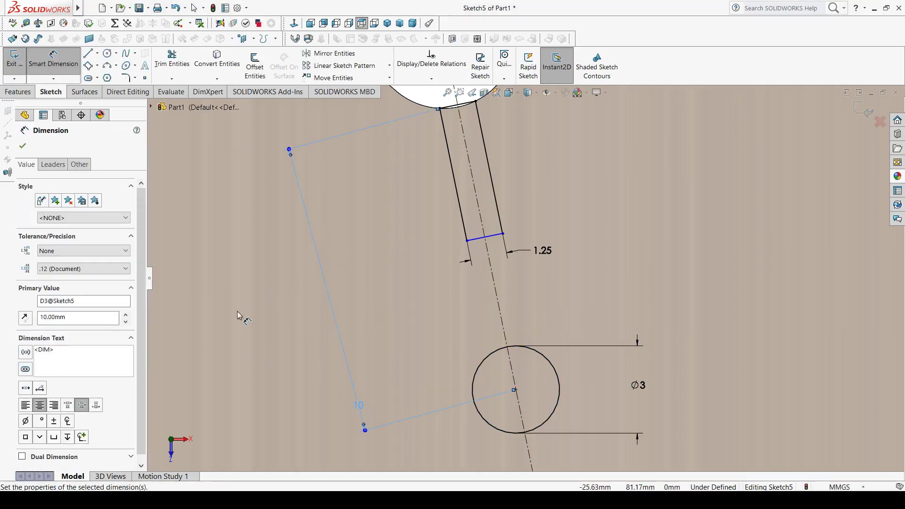
key(Escape)
click(73, 84)
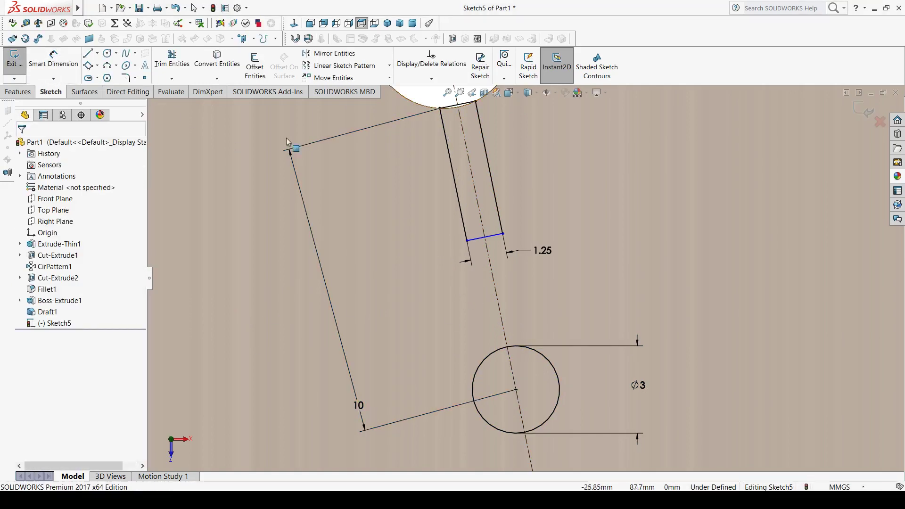
Make the slot line's loose endpoint coincident with the ⌀3 circle.
click(467, 241)
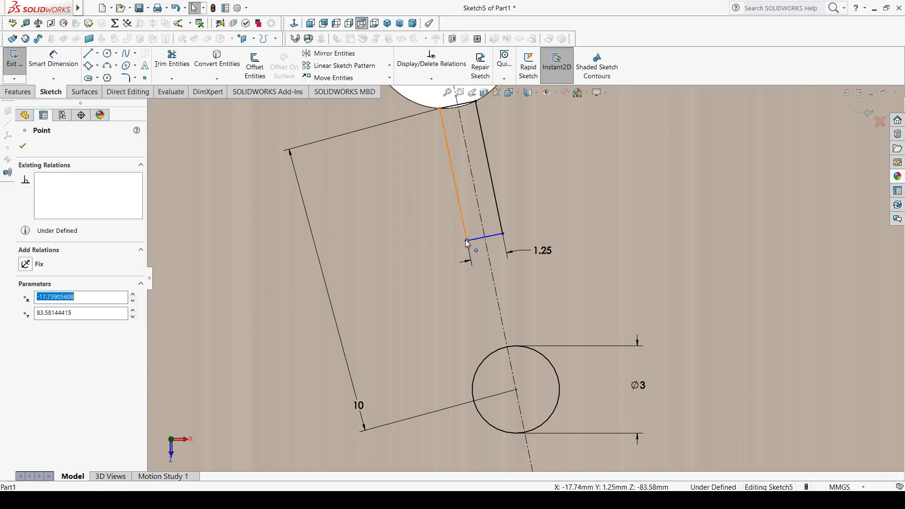
ctrl+click(491, 352)
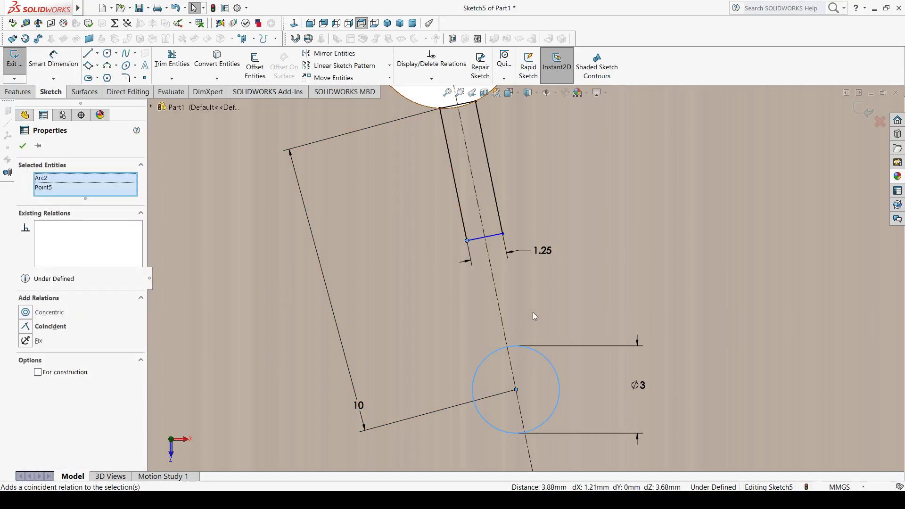
click(22, 147)
scroll(523, 372, down, 2)
scroll(578, 276, down, 1)
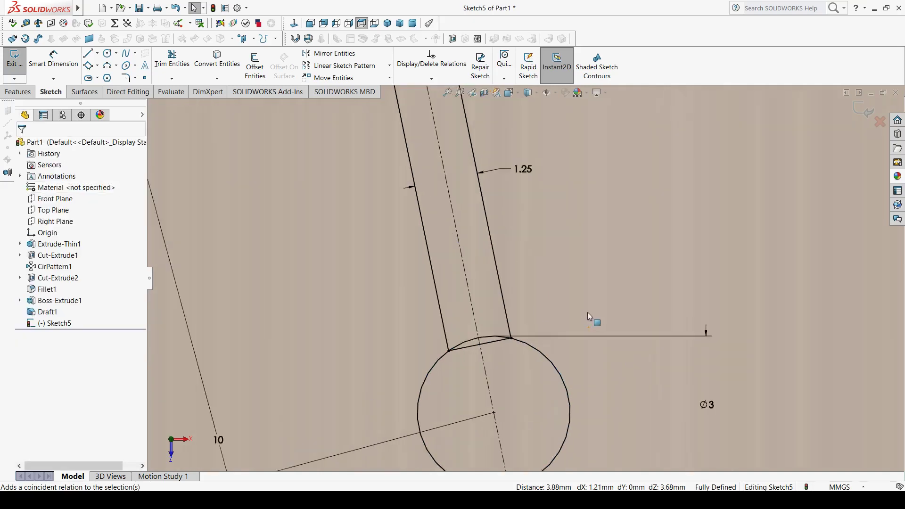
scroll(587, 312, down, 1)
scroll(494, 319, down, 1)
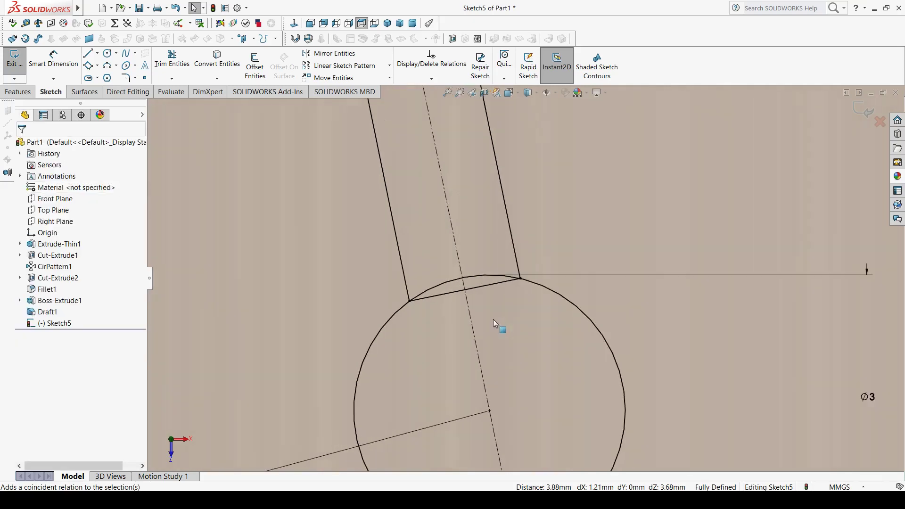
Convert the circle and the slot-end chord to construction geometry.
click(532, 284)
click(575, 262)
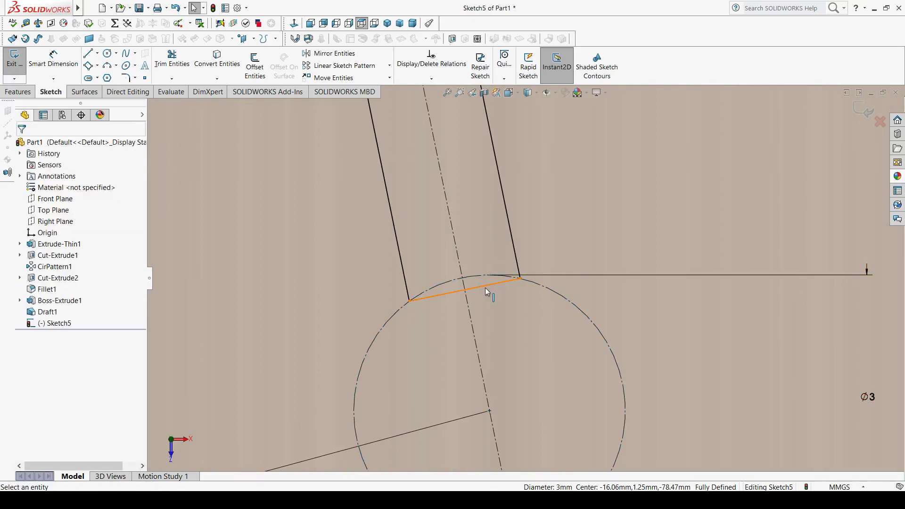
click(485, 287)
click(529, 267)
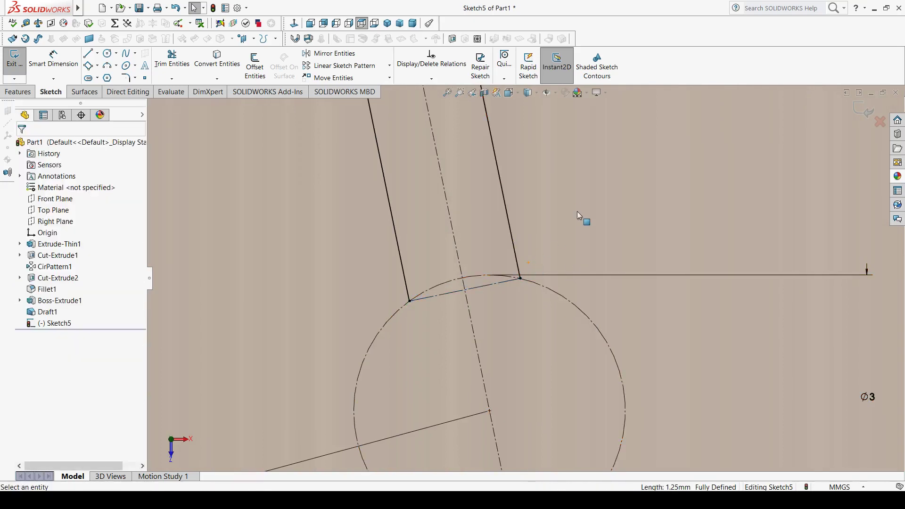
scroll(519, 324, up, 2)
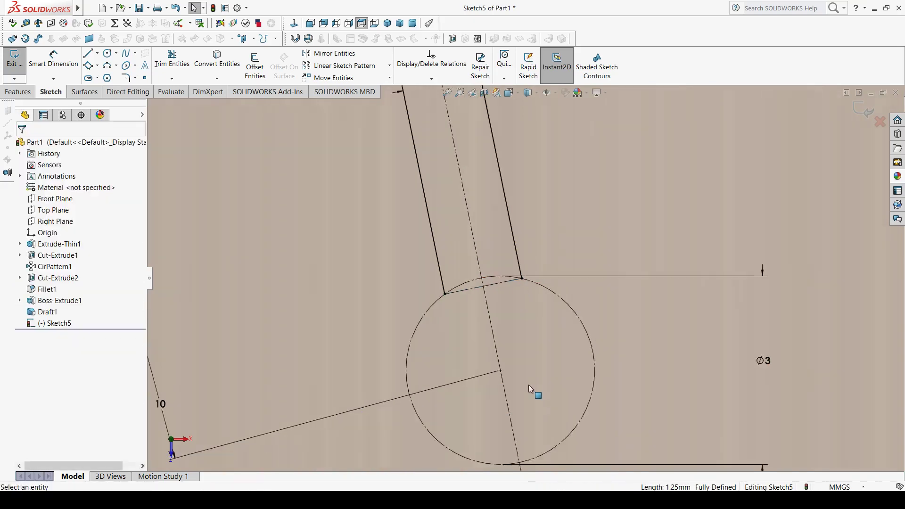
Draw a 1.5 mm radius three-point arc between the chord endpoints around the circle.
click(109, 68)
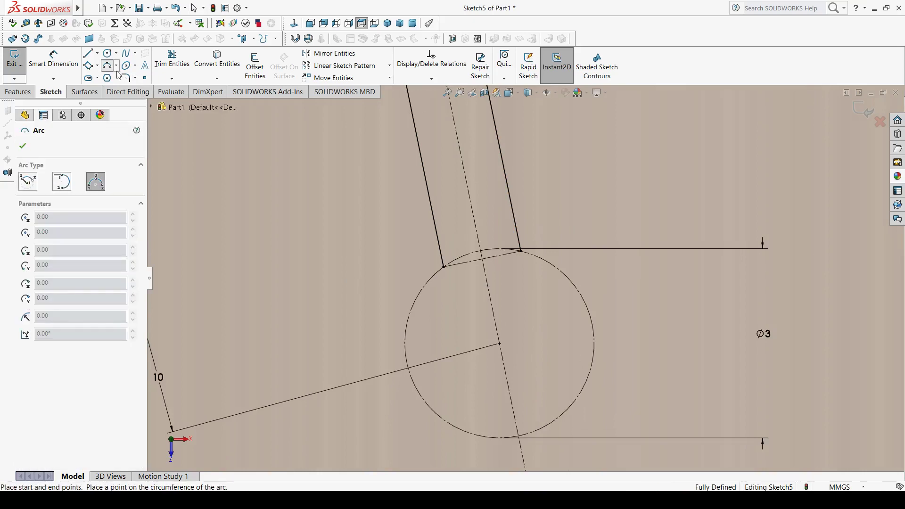
click(443, 268)
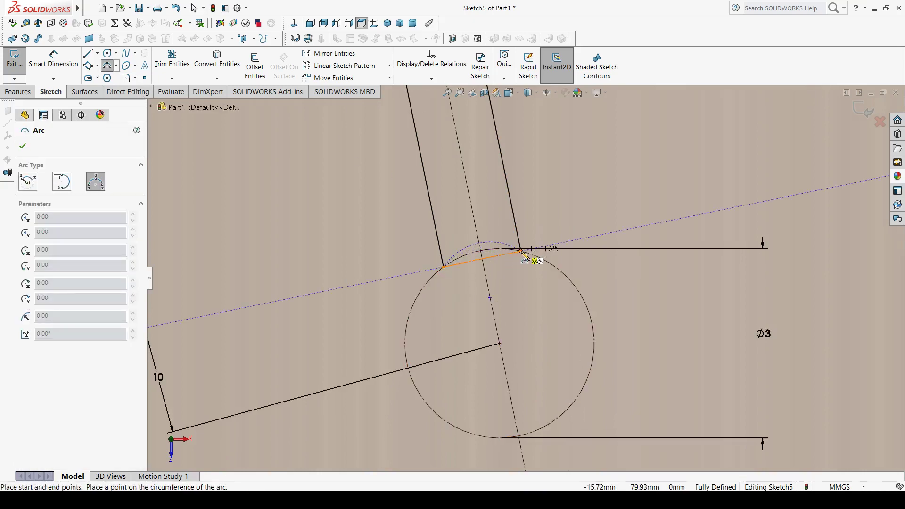
click(521, 251)
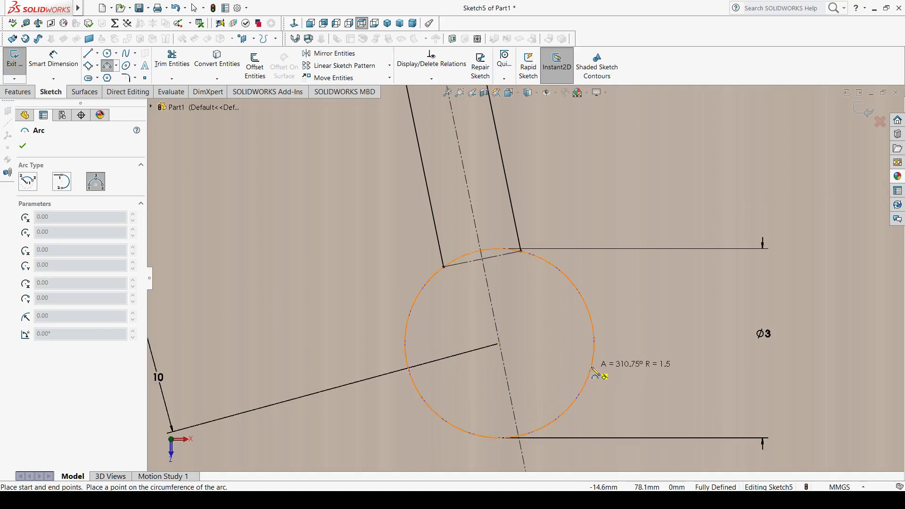
click(594, 372)
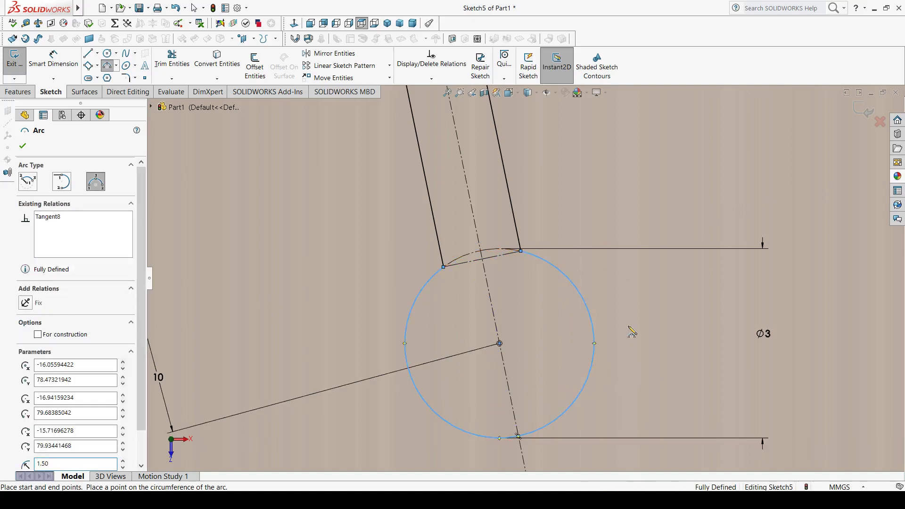
key(Escape)
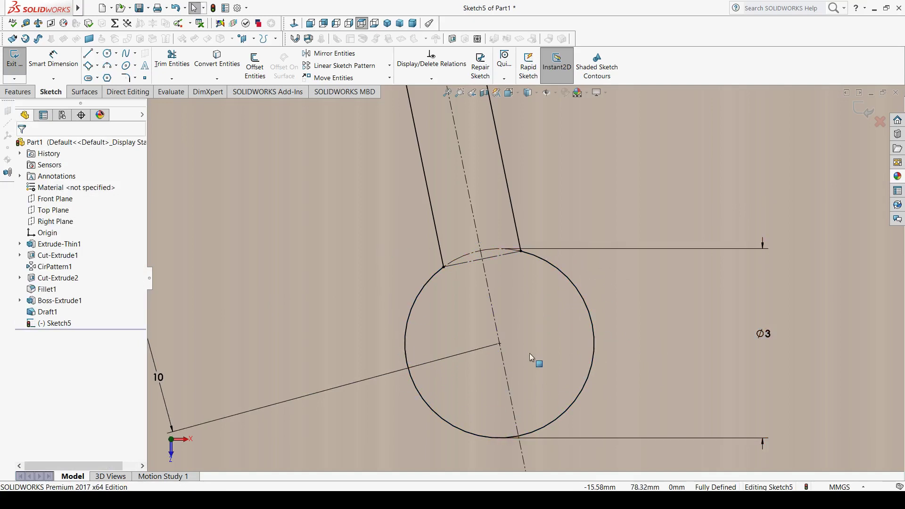
scroll(530, 353, up, 3)
scroll(531, 320, up, 2)
scroll(526, 246, up, 2)
scroll(518, 259, down, 2)
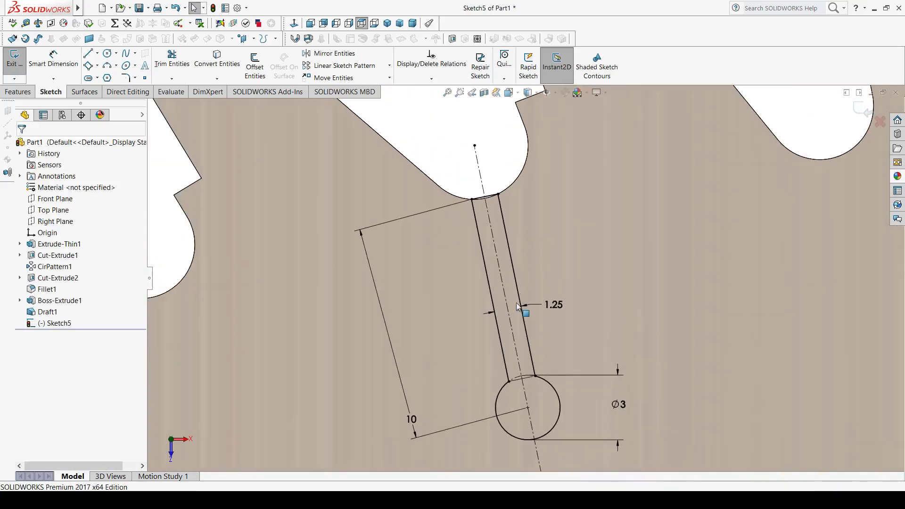
scroll(542, 406, down, 2)
scroll(534, 335, down, 1)
scroll(529, 198, down, 3)
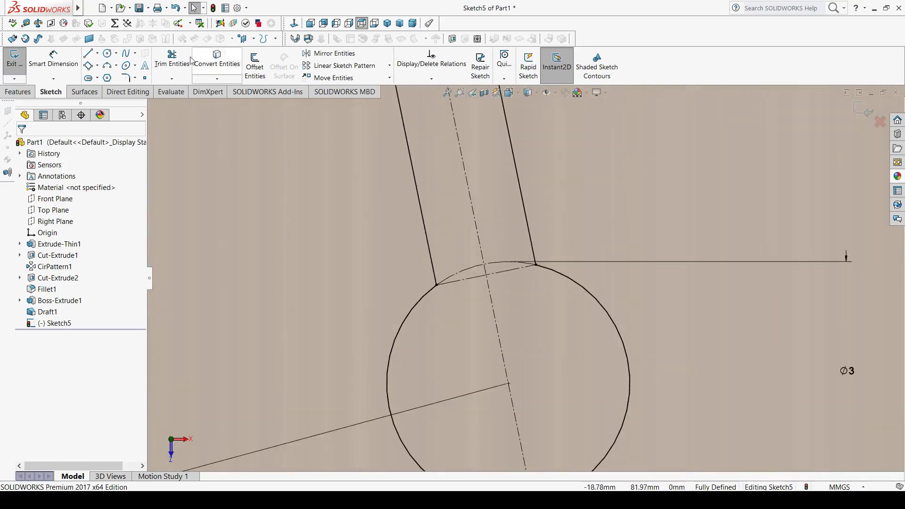
click(126, 78)
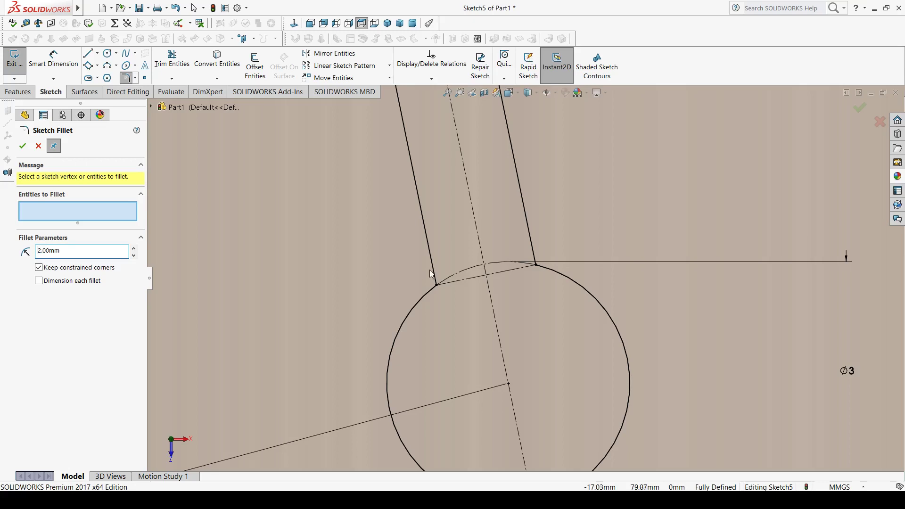
Fillet both slot-to-arc corners at R2 and move the R2 label aside.
click(436, 285)
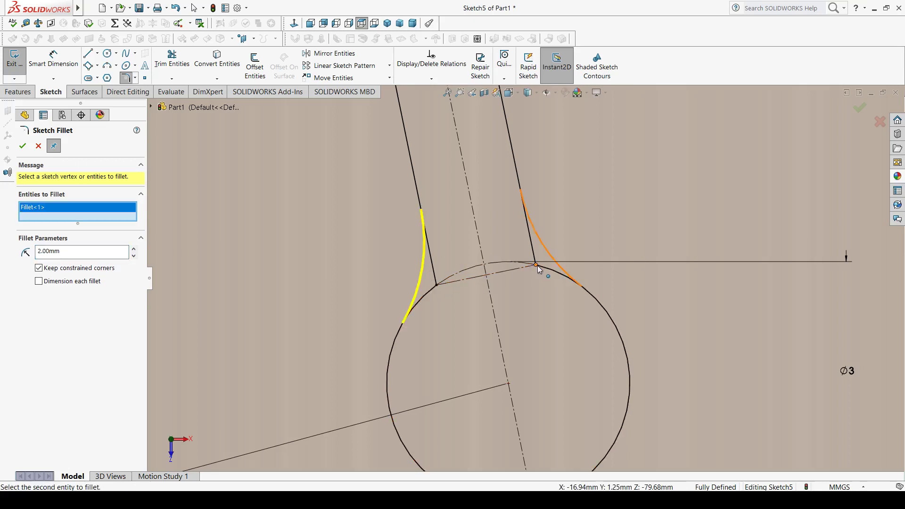
click(538, 267)
click(21, 147)
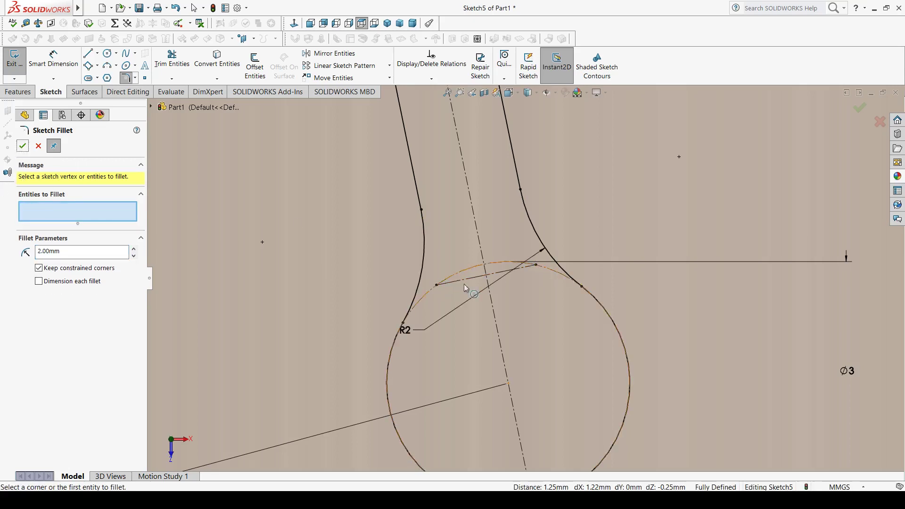
click(23, 147)
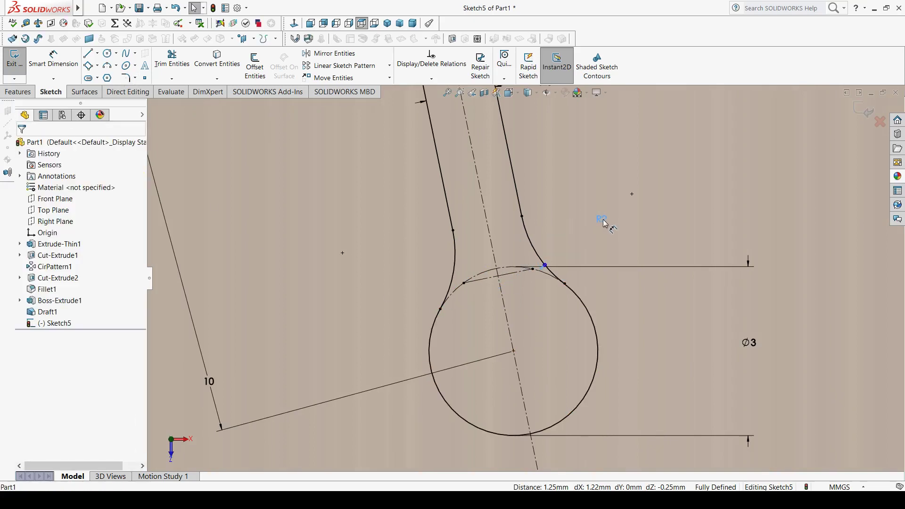
click(599, 217)
drag(721, 189, 691, 211)
scroll(691, 211, up, 2)
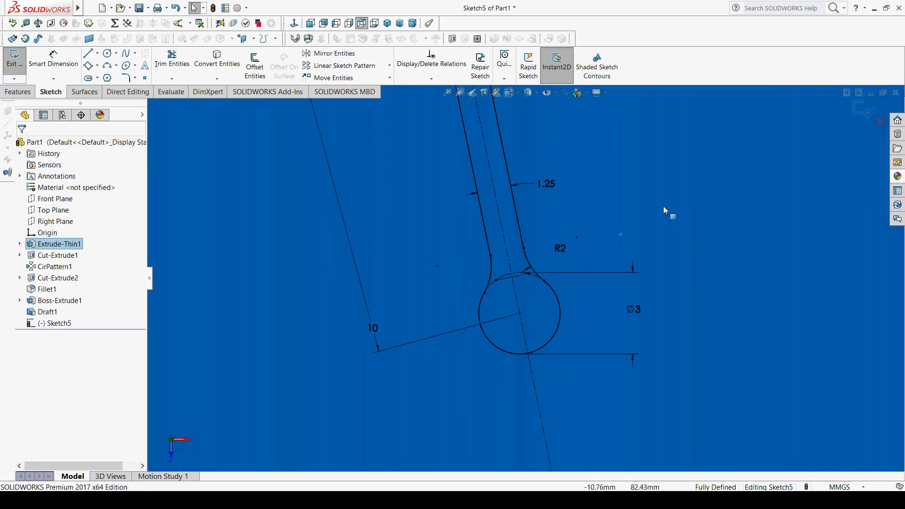
scroll(664, 205, up, 2)
scroll(537, 274, down, 1)
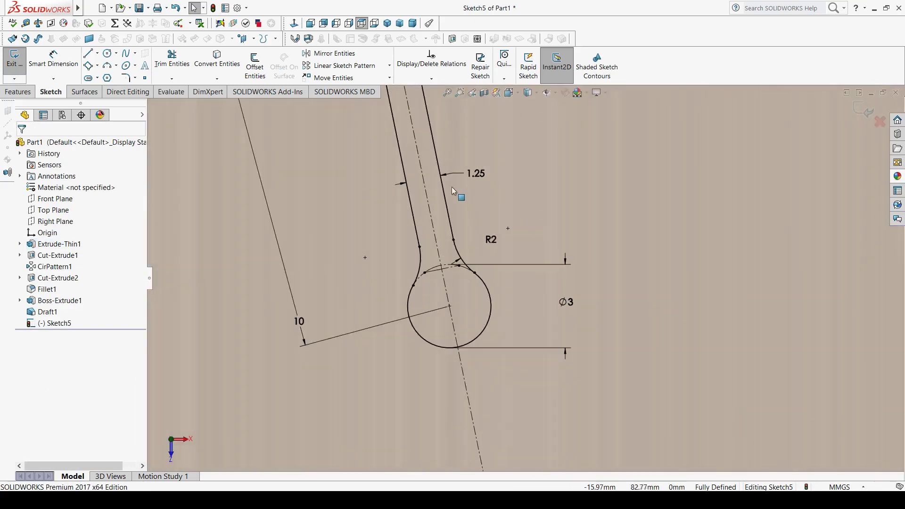
scroll(463, 180, up, 1)
click(13, 90)
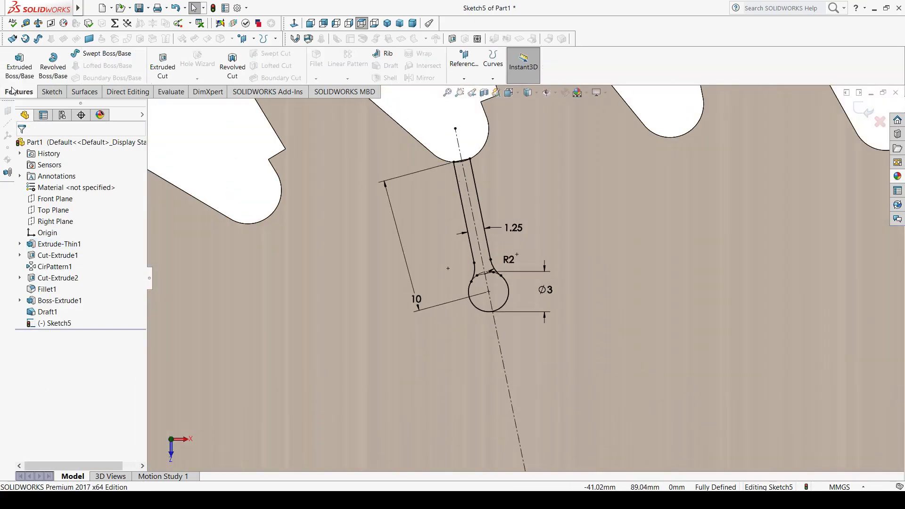
Extrude-cut the keyhole slot sketch Through All the blade.
click(156, 62)
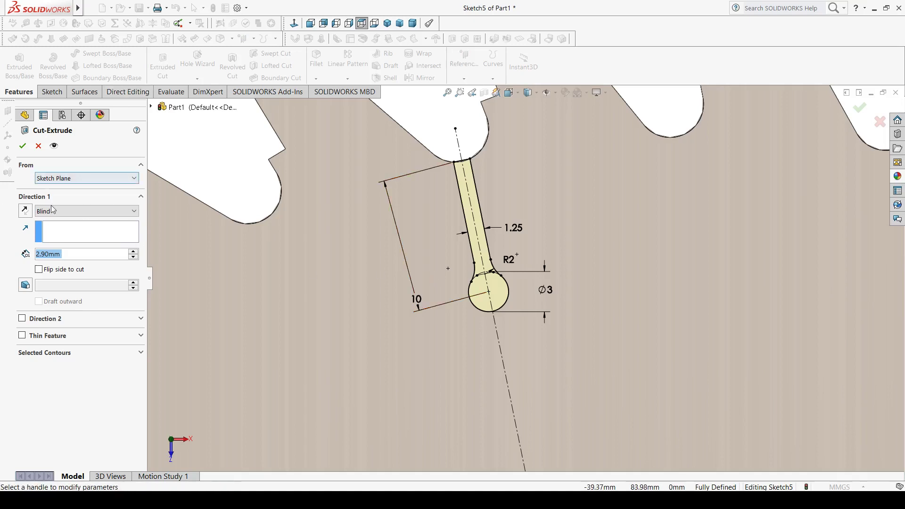
scroll(88, 211, down, 1)
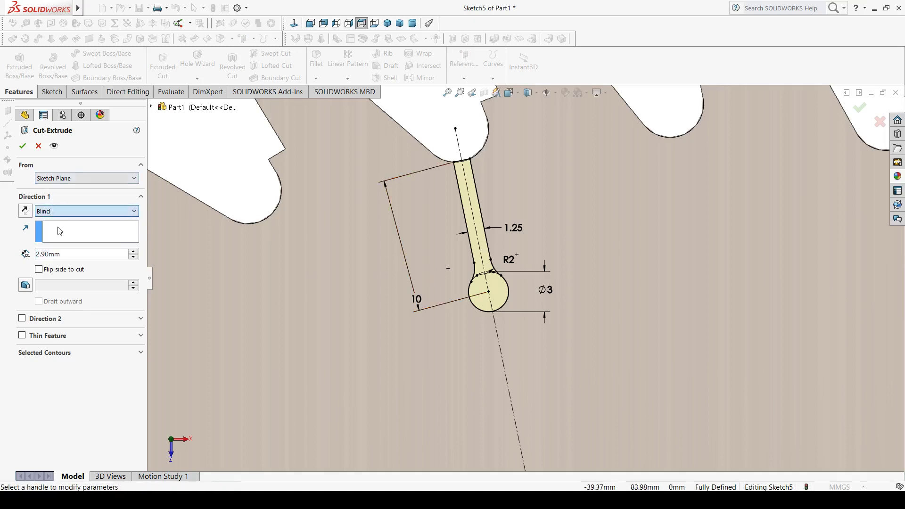
click(28, 148)
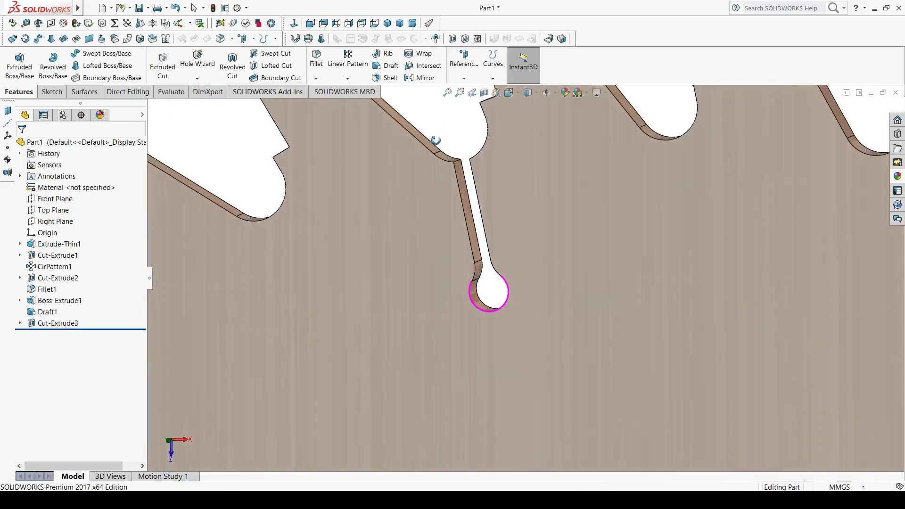
Orbit the blade to inspect the slot, then return to a face-on view.
middle_drag(435, 140, 431, 139)
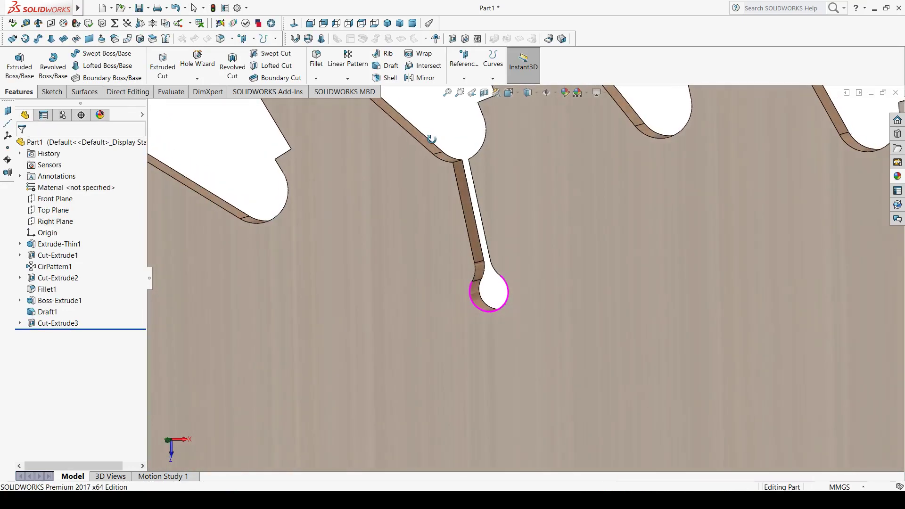
scroll(491, 290, up, 3)
scroll(504, 294, up, 3)
scroll(519, 298, up, 2)
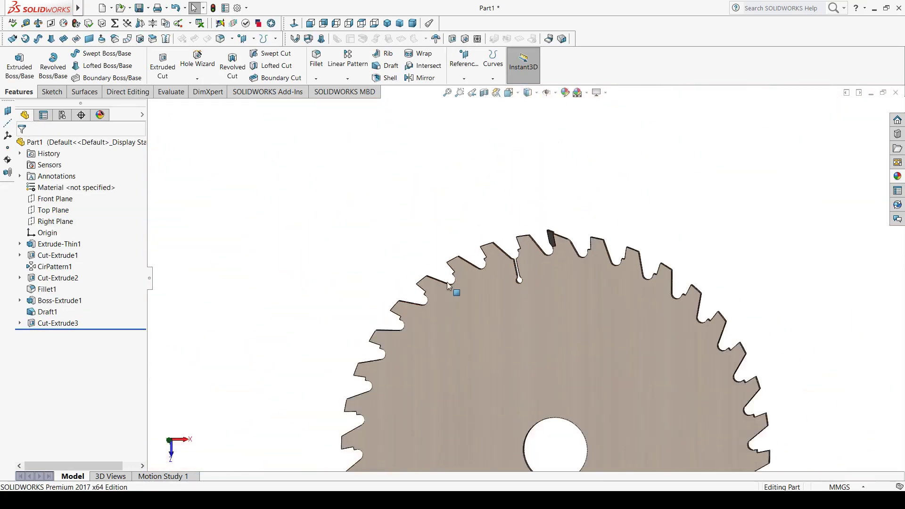
scroll(490, 283, down, 3)
scroll(626, 161, down, 3)
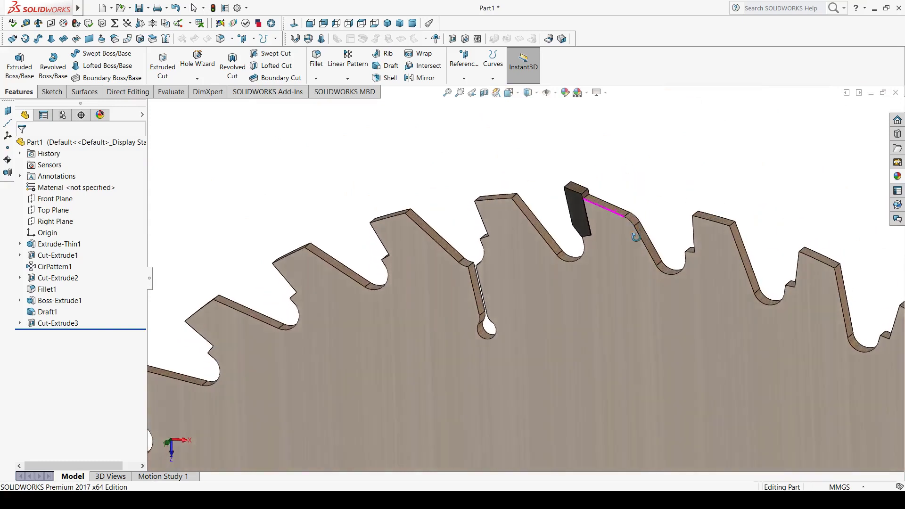
middle_drag(585, 231, 566, 198)
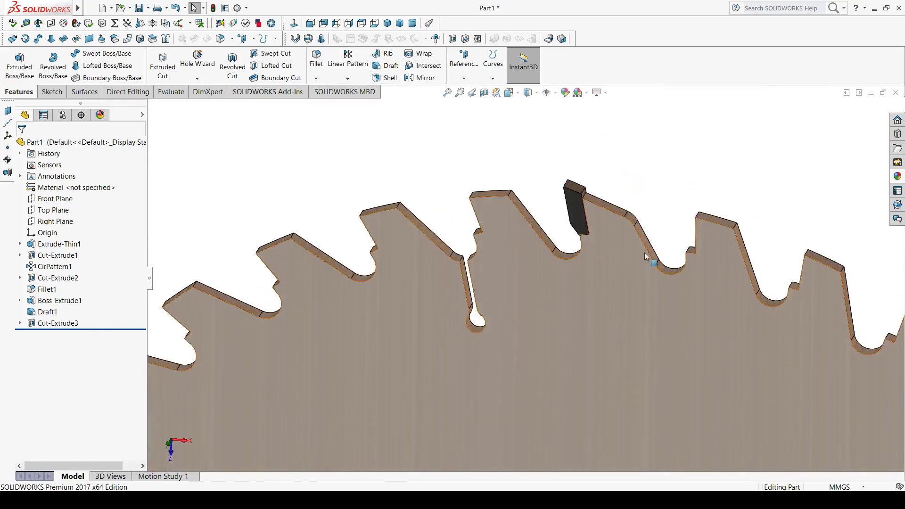
mouse_move(646, 256)
middle_down()
mouse_move(616, 198)
mouse_move(338, 347)
mouse_move(605, 325)
middle_up()
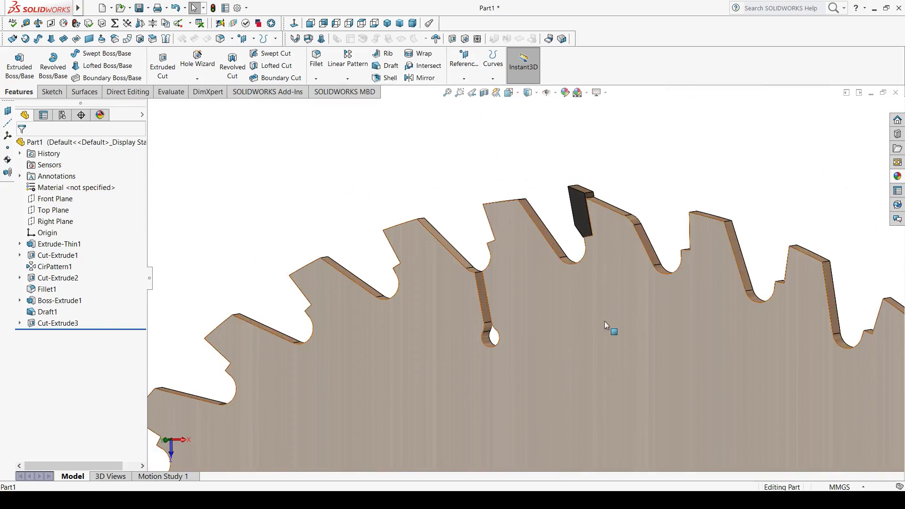
key(ctrl+5)
scroll(620, 308, up, 3)
scroll(632, 323, up, 3)
scroll(542, 335, down, 2)
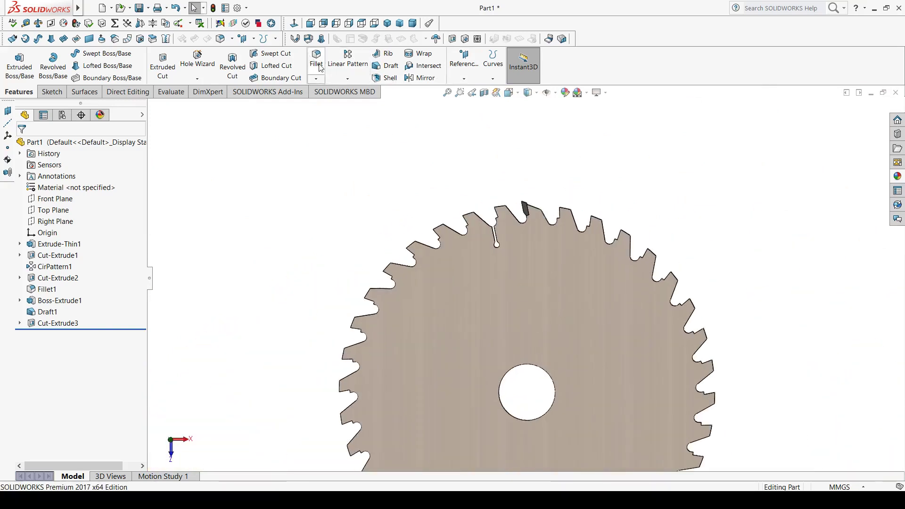
Circular-pattern Boss-Extrude1 36 times over 360° about the centre-hole edge, Geometry pattern off.
click(355, 108)
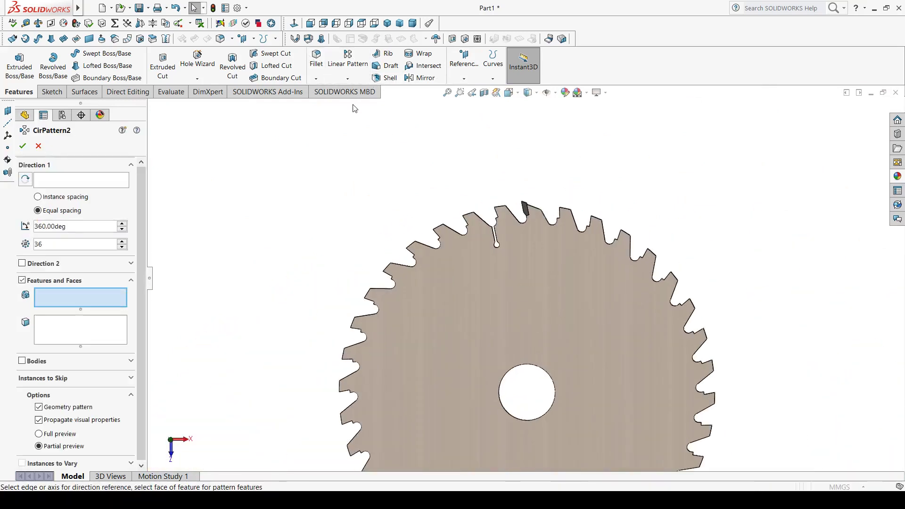
click(69, 183)
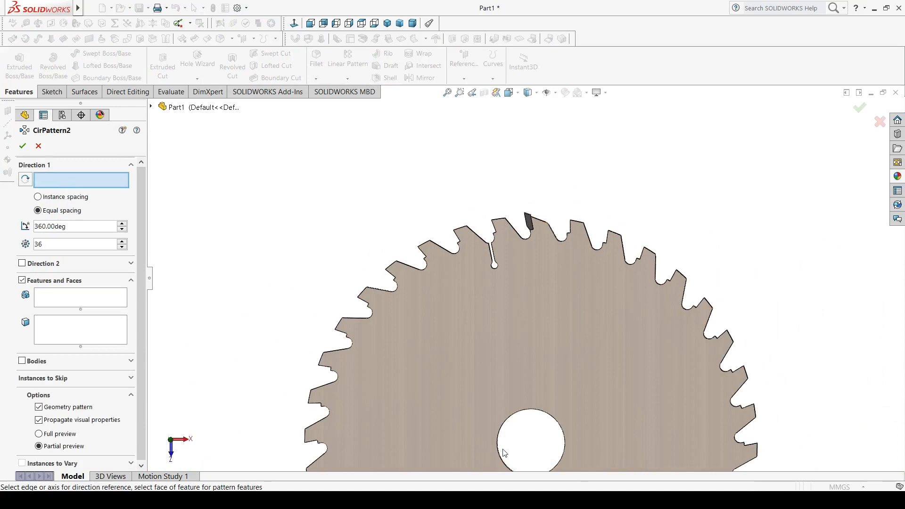
click(527, 415)
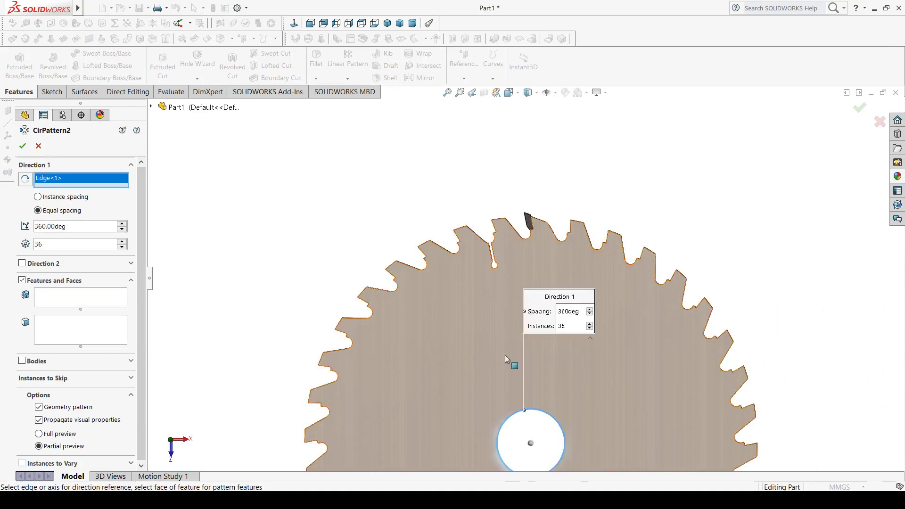
scroll(533, 186, down, 3)
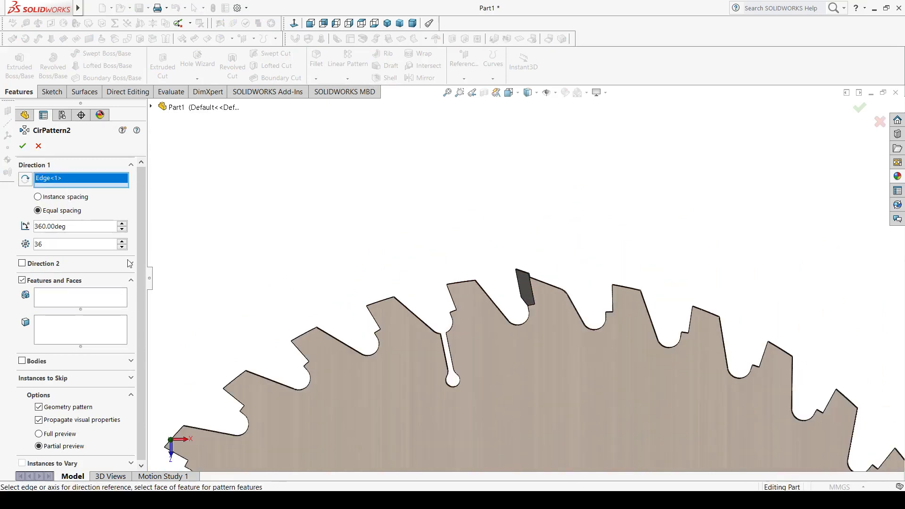
click(70, 304)
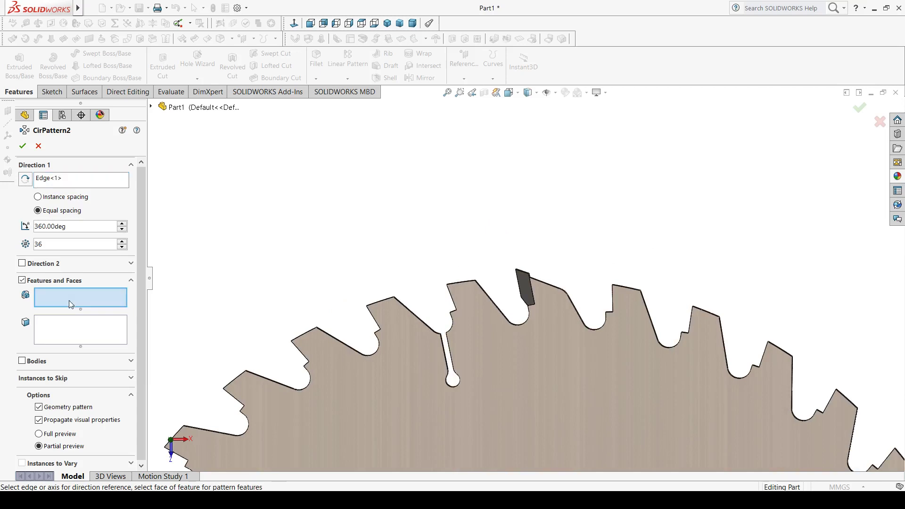
click(152, 108)
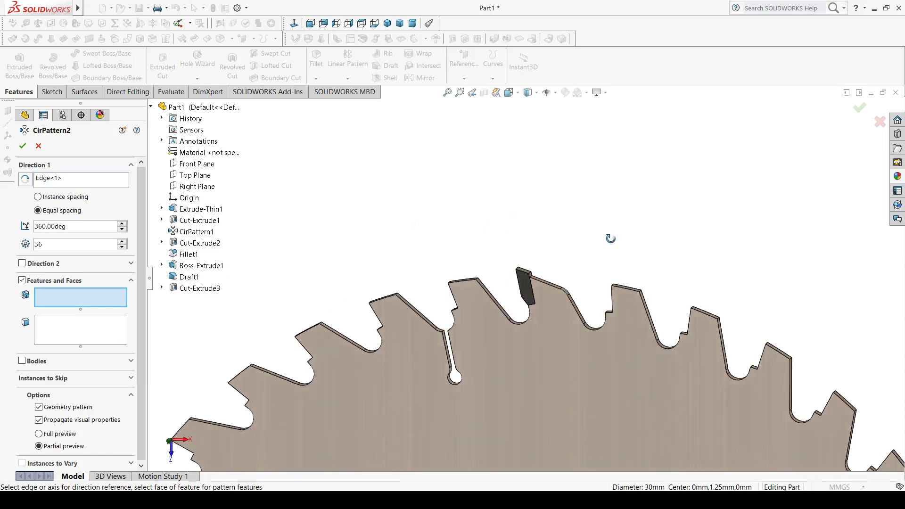
middle_drag(624, 224, 610, 239)
click(527, 284)
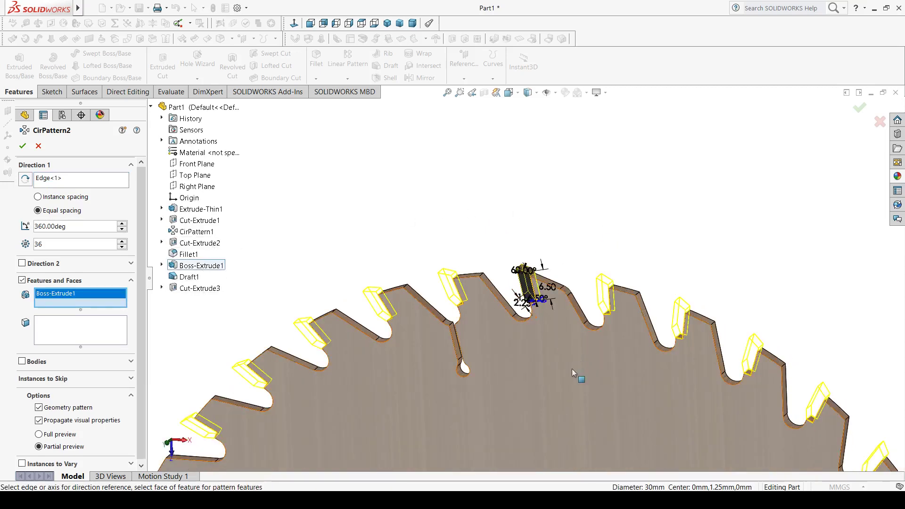
mouse_move(552, 375)
middle_down()
mouse_move(617, 319)
mouse_move(603, 316)
middle_up()
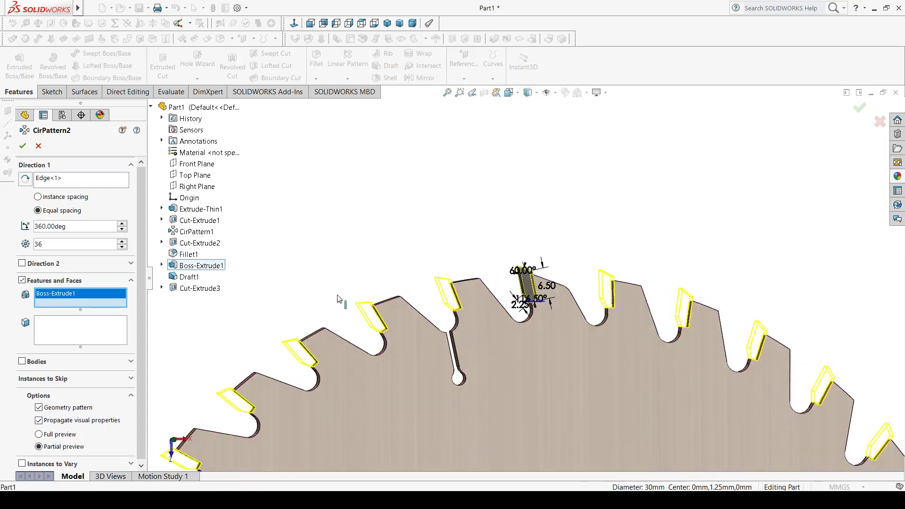
click(38, 408)
middle_drag(526, 231, 533, 225)
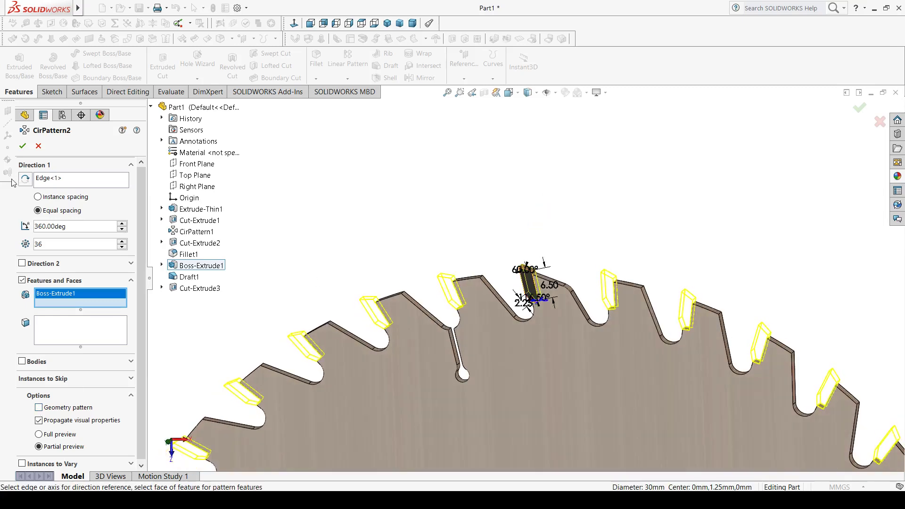
click(22, 146)
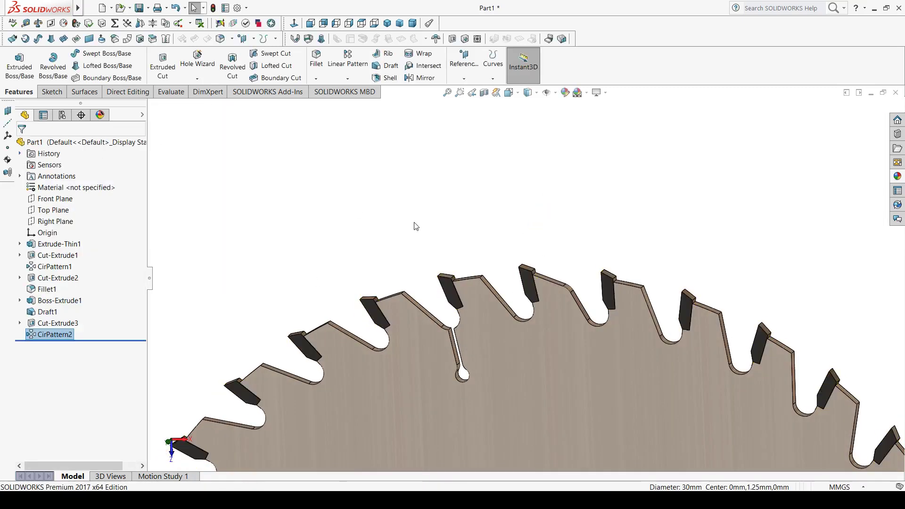
Orbit and zoom around the blade to inspect the patterned carbon tips.
scroll(439, 226, up, 2)
scroll(453, 349, up, 2)
scroll(503, 374, up, 2)
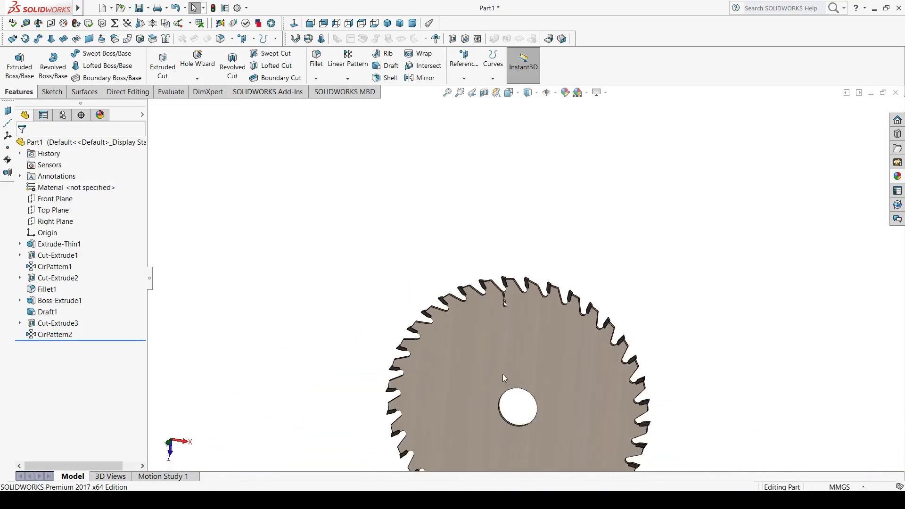
scroll(550, 328, up, 1)
scroll(550, 331, down, 2)
middle_drag(643, 222, 718, 192)
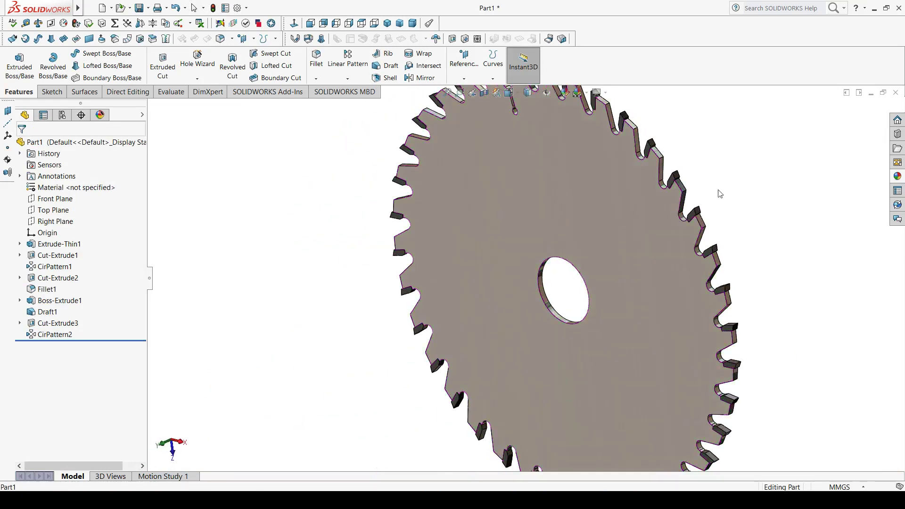
scroll(633, 256, down, 3)
mouse_move(634, 257)
middle_down()
mouse_move(543, 336)
mouse_move(519, 312)
middle_up()
scroll(471, 264, up, 2)
scroll(454, 222, down, 1)
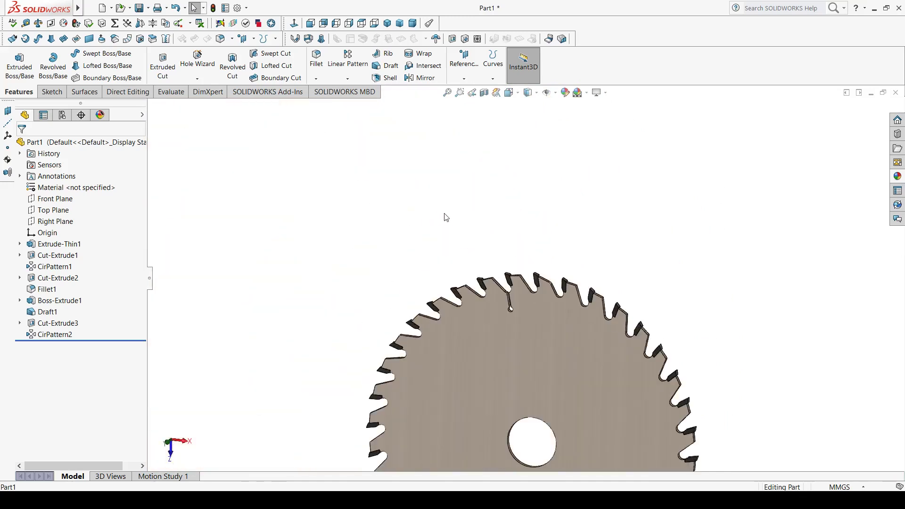
scroll(514, 307, down, 1)
mouse_move(606, 227)
middle_down()
mouse_move(547, 265)
mouse_move(546, 252)
mouse_move(575, 297)
middle_up()
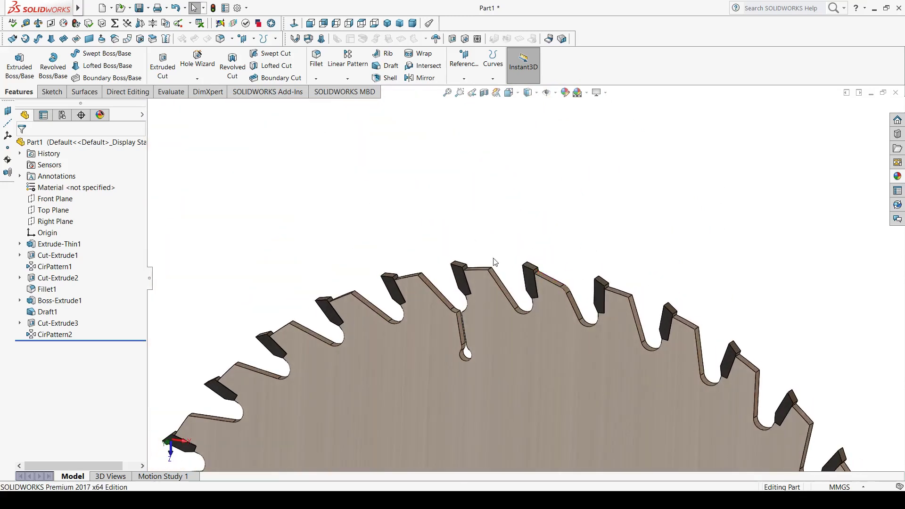
click(346, 79)
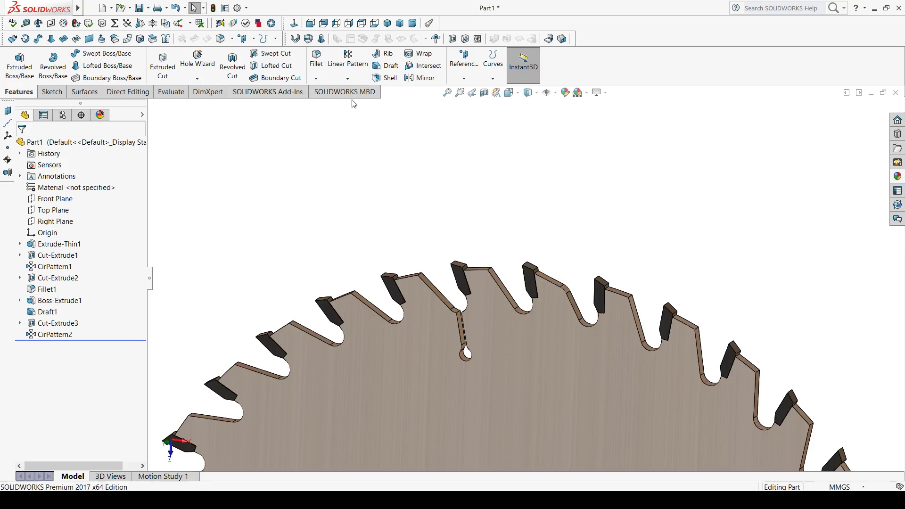
click(354, 104)
Begin a circular pattern with the centre-hole edge as axis, then cancel it.
click(95, 180)
scroll(426, 375, up, 5)
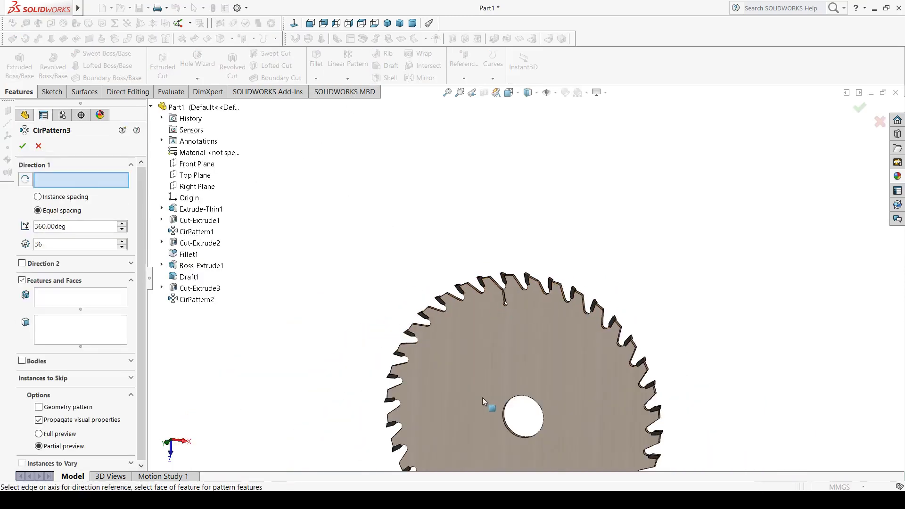
scroll(483, 398, down, 1)
click(524, 397)
scroll(515, 264, down, 3)
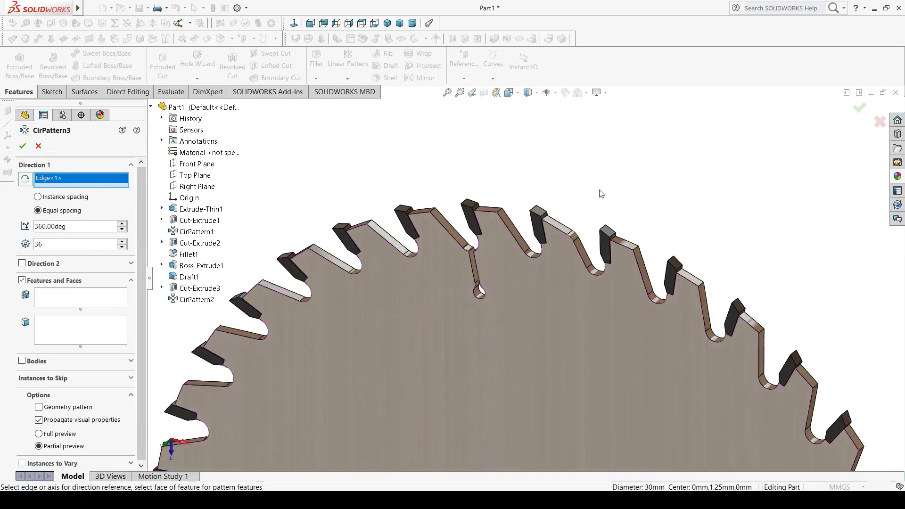
click(104, 301)
scroll(588, 223, down, 2)
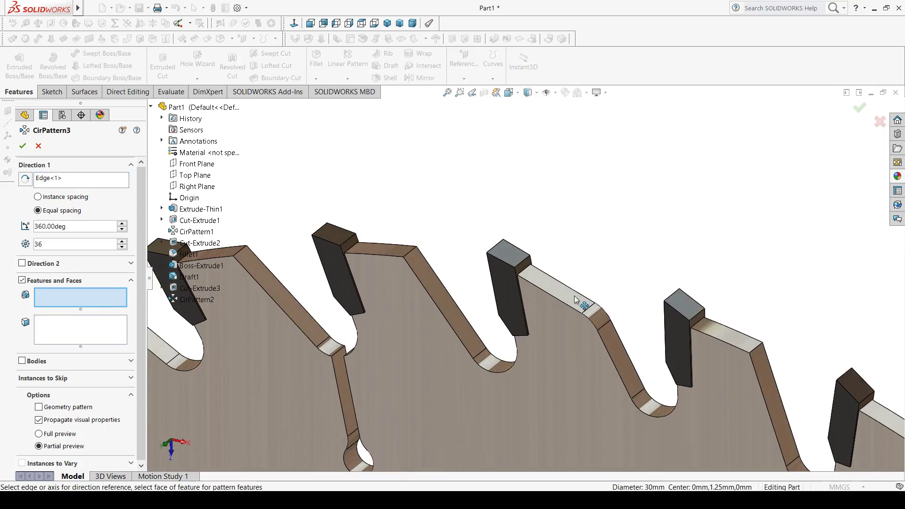
scroll(572, 273, up, 2)
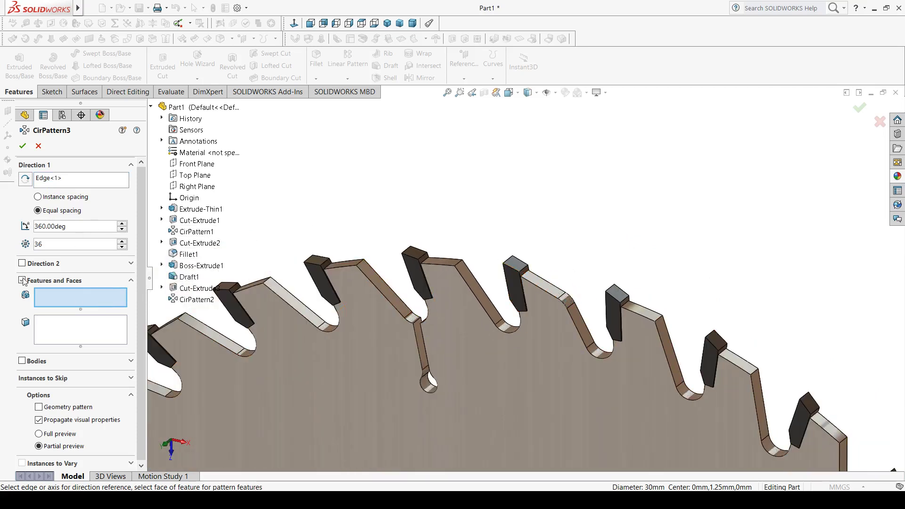
click(38, 146)
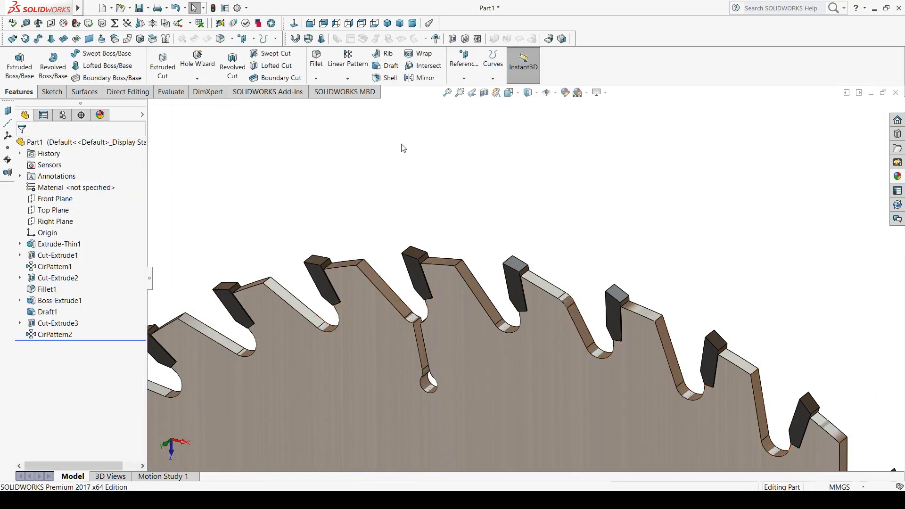
Circular-pattern Cut-Extrude2 36 times about the centre-hole edge axis.
click(341, 81)
click(363, 102)
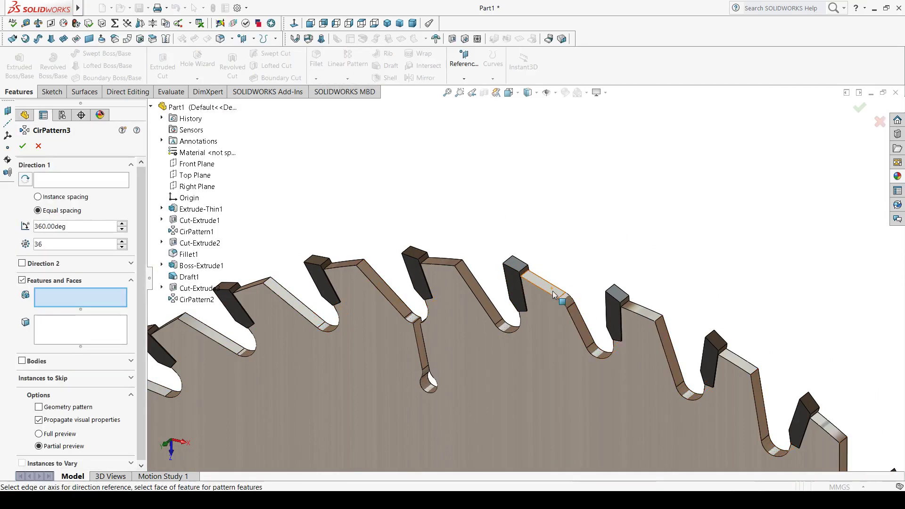
click(544, 287)
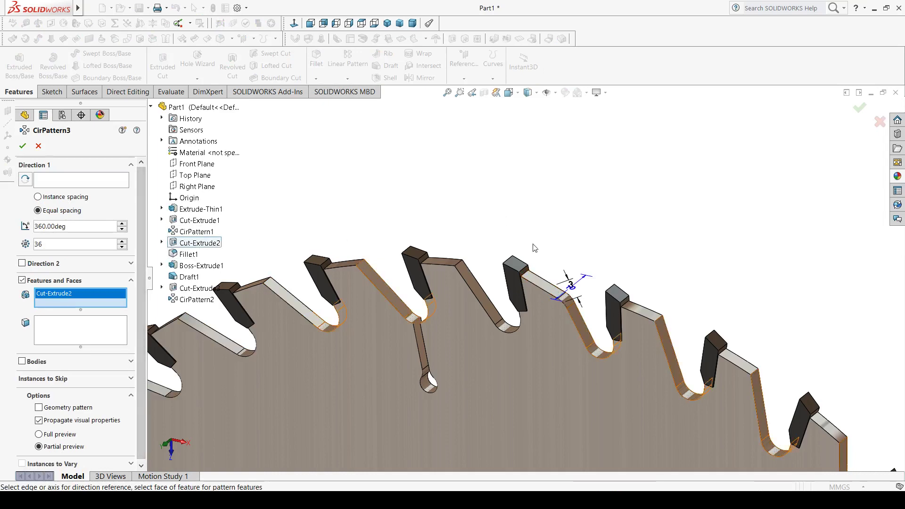
scroll(505, 261, up, 2)
scroll(540, 251, up, 3)
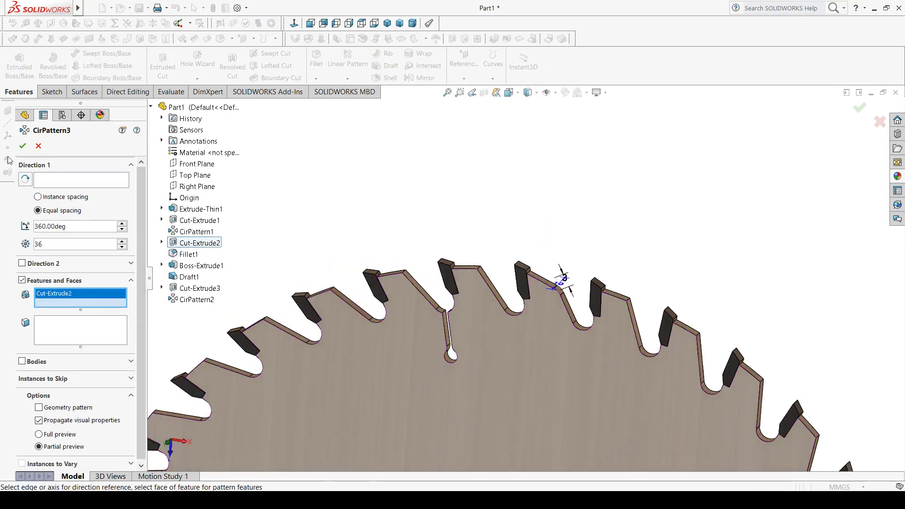
click(47, 180)
scroll(498, 421, down, 3)
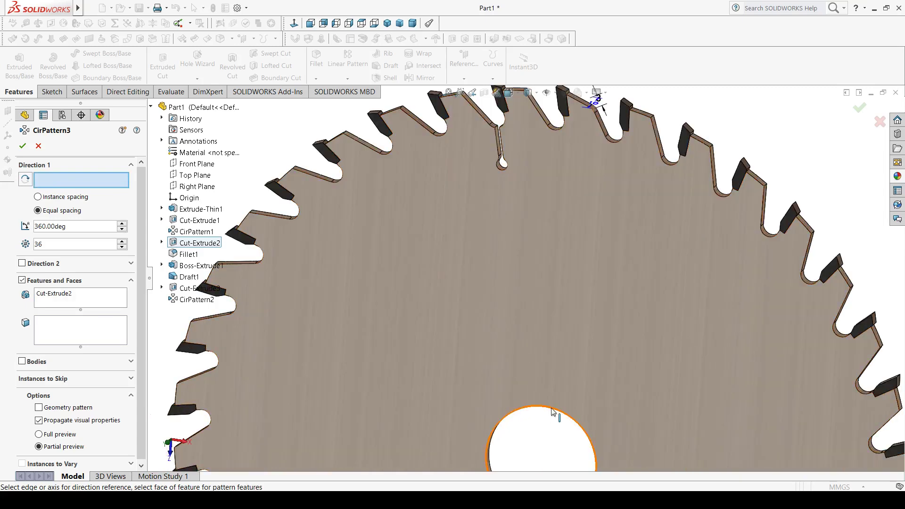
click(554, 413)
scroll(726, 141, up, 2)
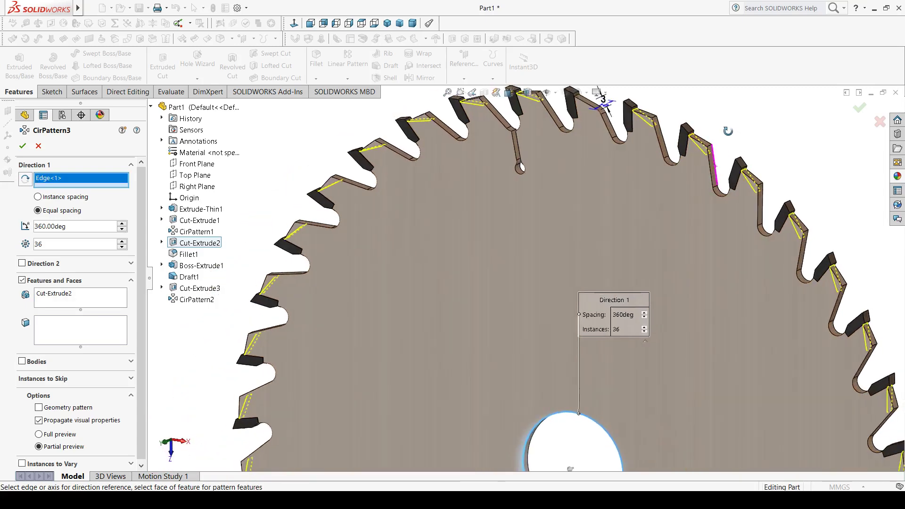
scroll(754, 189, down, 2)
scroll(828, 280, up, 1)
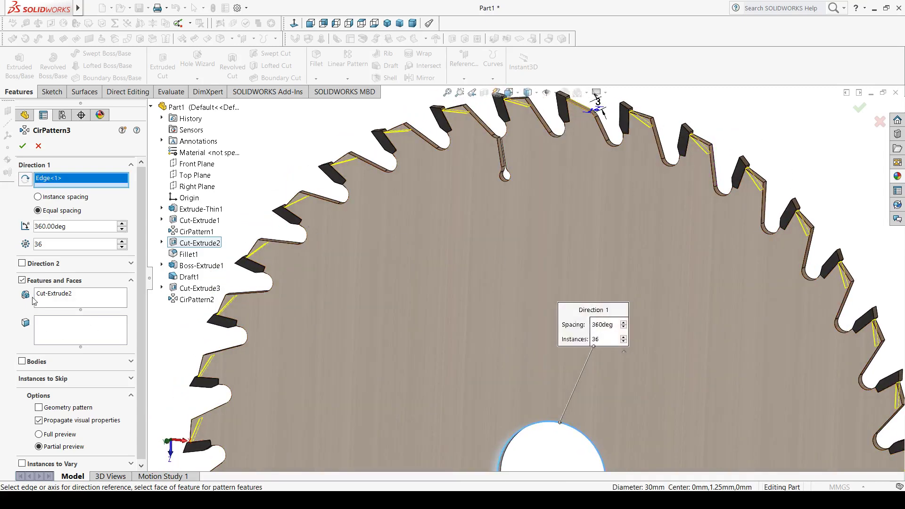
click(22, 146)
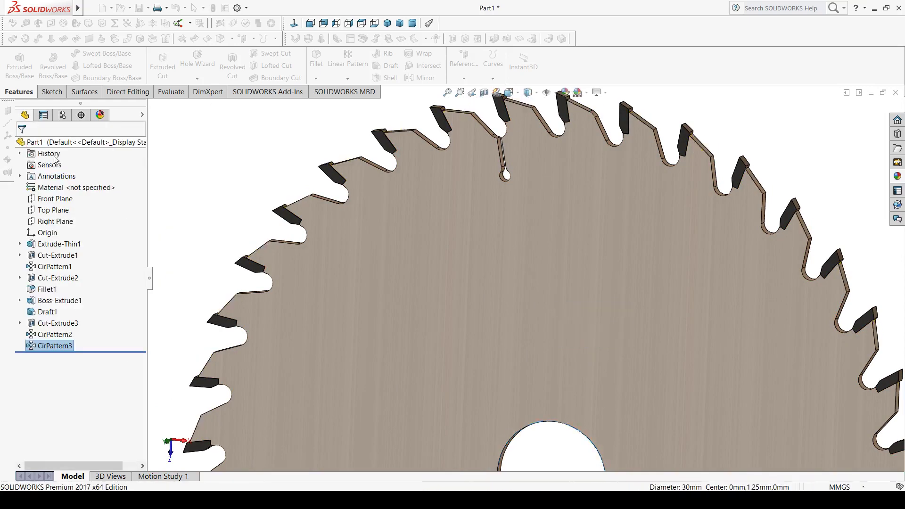
Orbit the blade to inspect the patterned tooth cuts.
scroll(493, 193, up, 3)
scroll(568, 160, down, 2)
scroll(568, 160, down, 2)
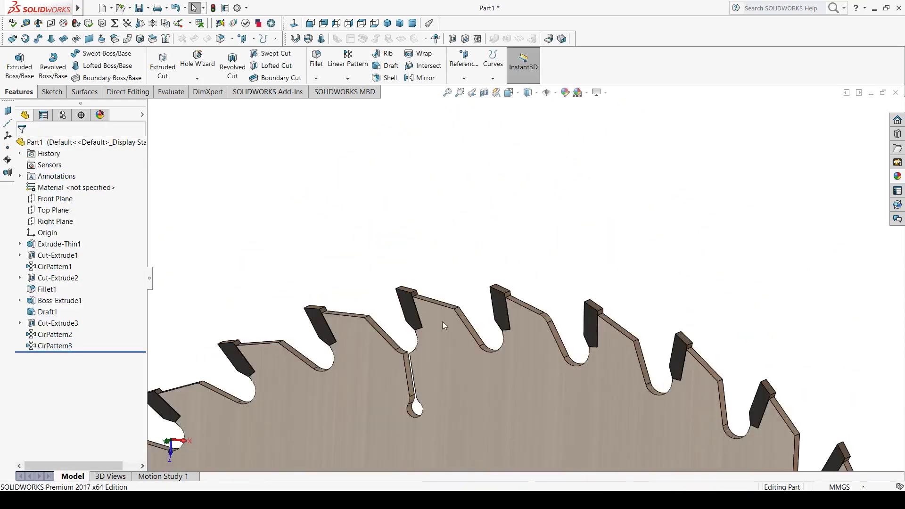
mouse_move(627, 244)
middle_down()
mouse_move(420, 256)
mouse_move(557, 319)
middle_up()
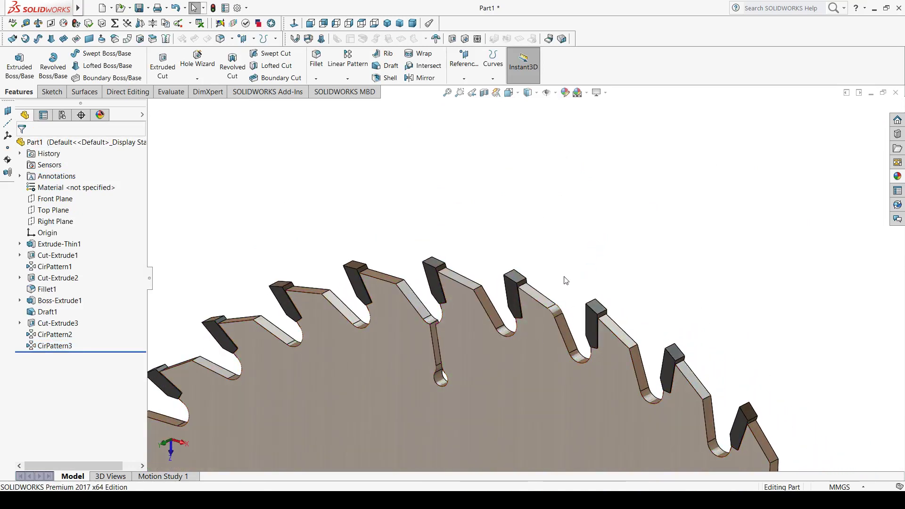
middle_drag(566, 281, 557, 324)
Start a circular pattern using the centre-hole edge as the rotation axis.
click(346, 79)
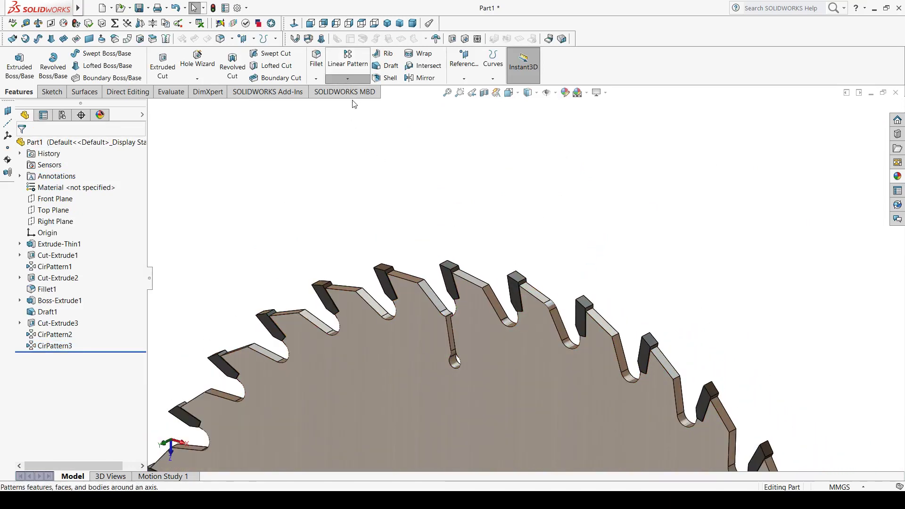
click(363, 104)
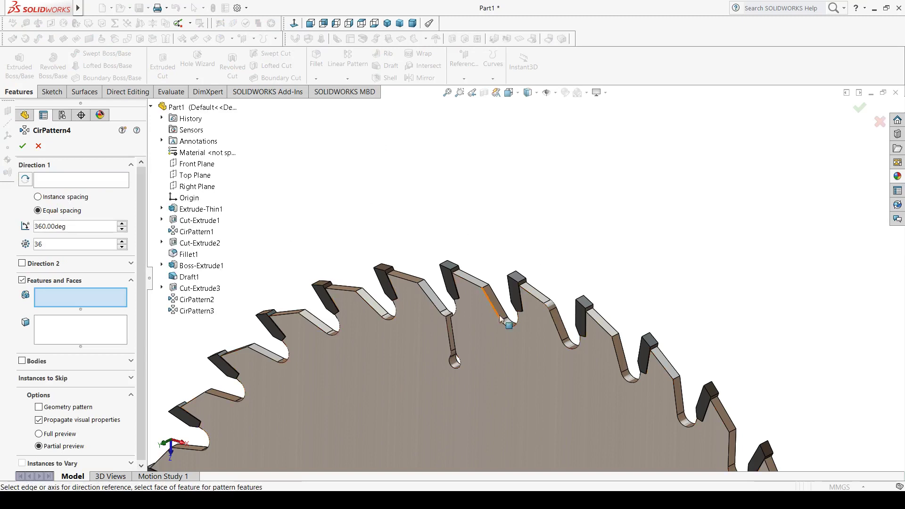
click(56, 183)
scroll(446, 411, up, 3)
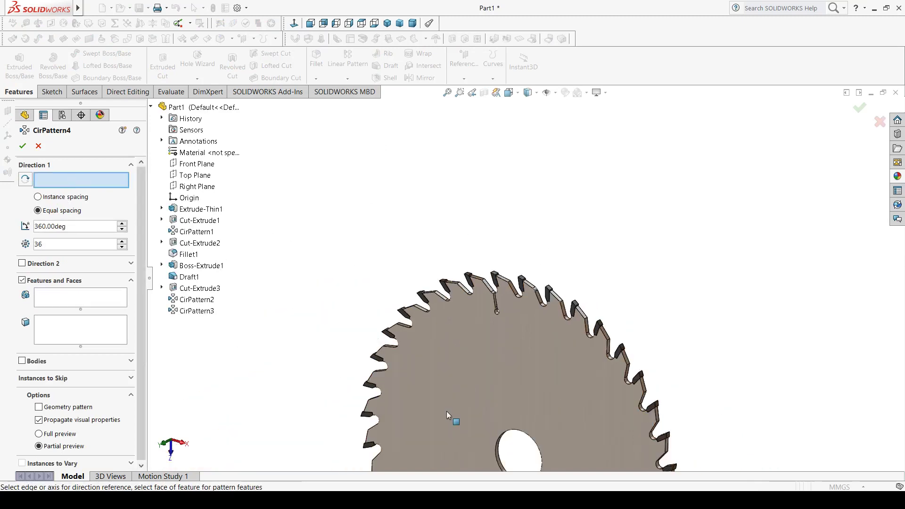
scroll(519, 425, down, 2)
scroll(555, 405, down, 3)
click(554, 398)
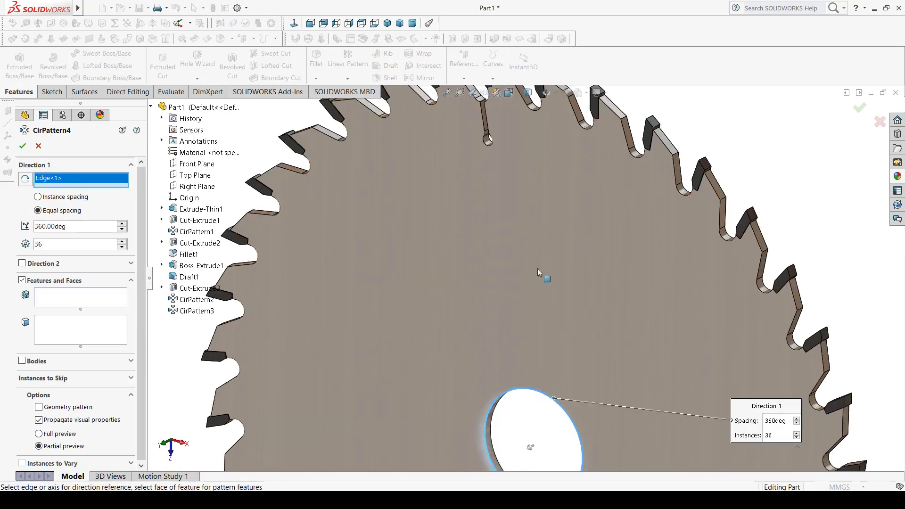
scroll(537, 268, up, 2)
scroll(558, 175, down, 3)
scroll(559, 175, down, 2)
Pattern Fillet1 36 times as a geometry pattern and confirm.
click(87, 302)
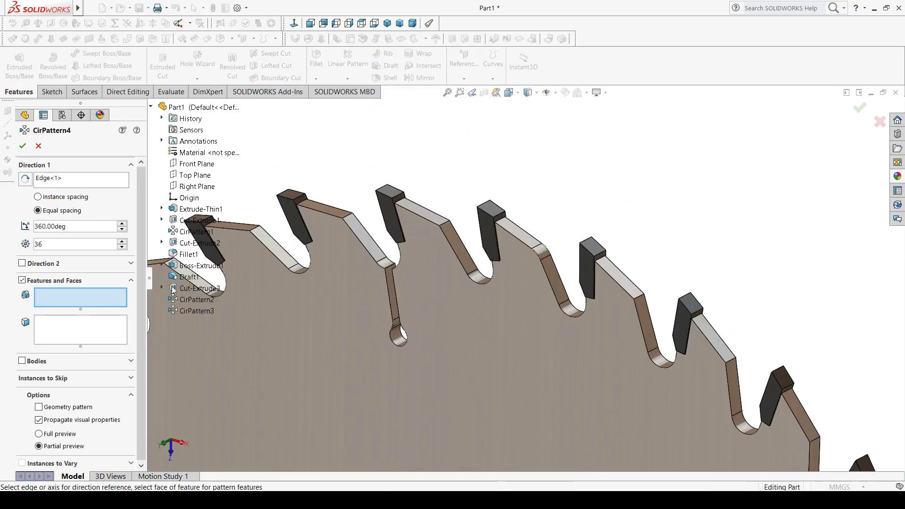
click(541, 253)
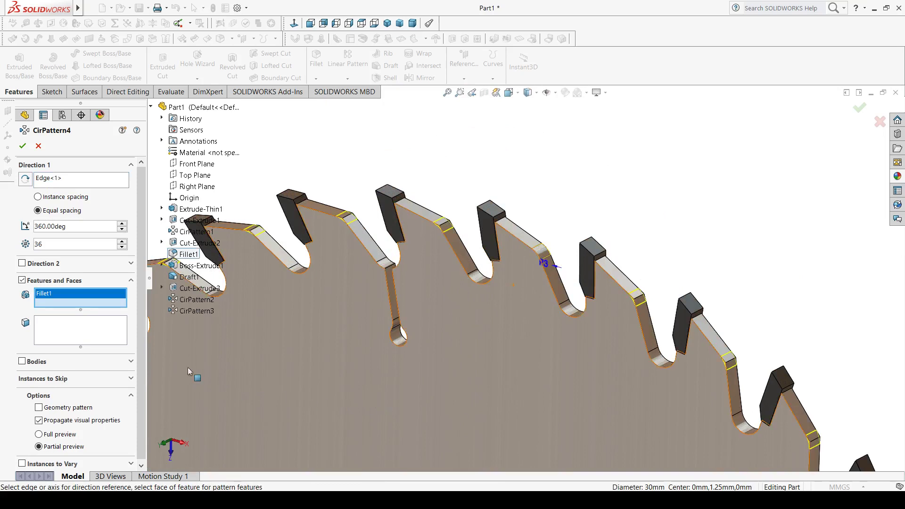
click(23, 147)
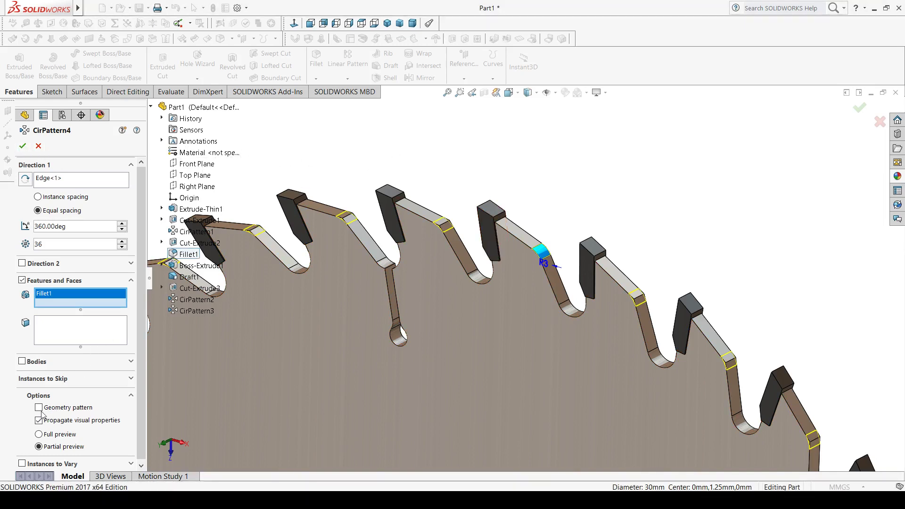
click(24, 147)
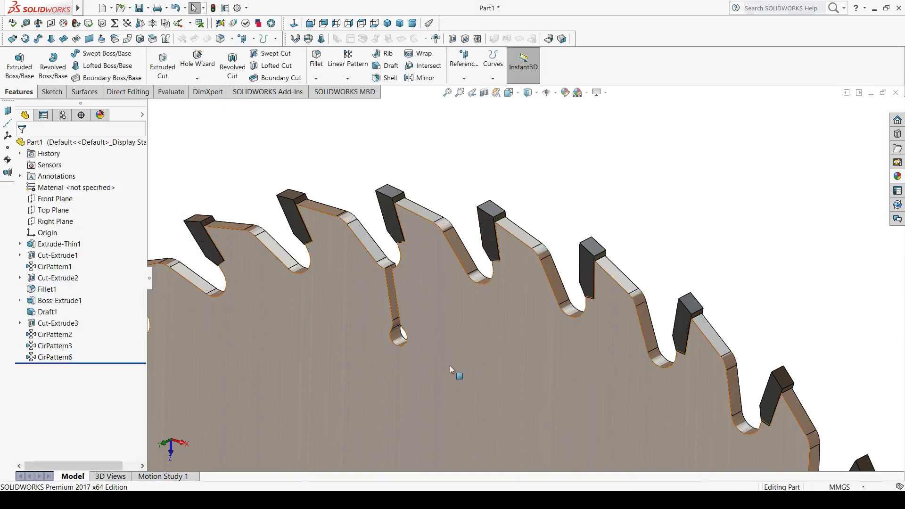
middle_drag(450, 371, 798, 250)
mouse_move(747, 219)
middle_down()
mouse_move(746, 204)
mouse_move(752, 208)
mouse_move(686, 212)
mouse_move(712, 210)
middle_up()
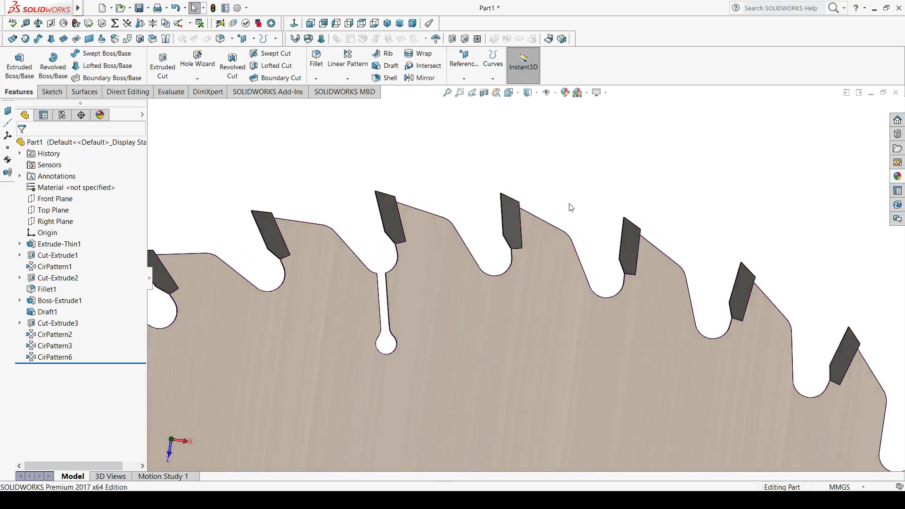
scroll(538, 198, up, 2)
scroll(500, 304, up, 3)
key(f)
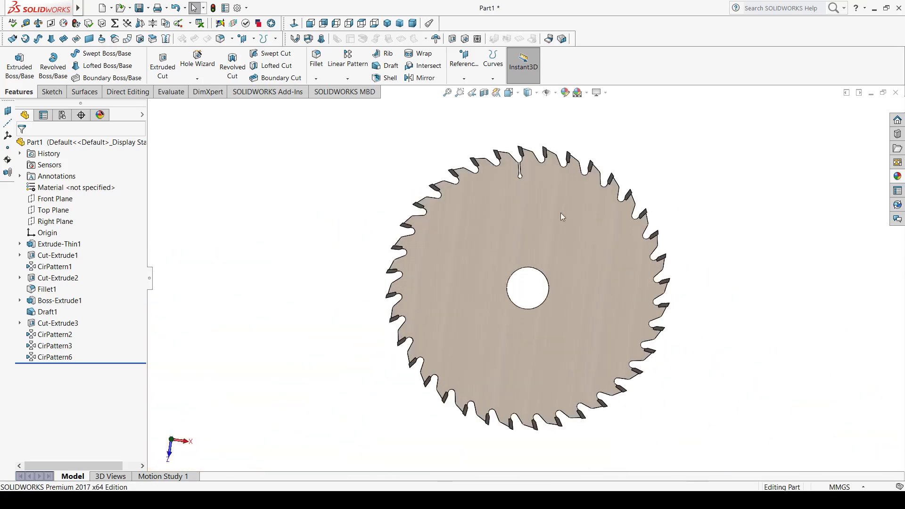
scroll(542, 208, down, 3)
scroll(488, 299, up, 1)
scroll(474, 203, down, 1)
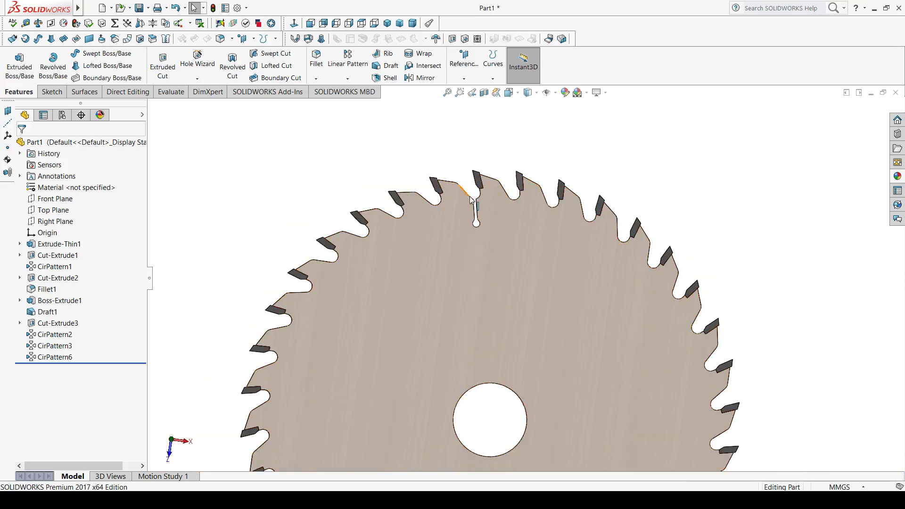
Circular-pattern the Cut-Extrude3 slot 6 times about the centre-hole edge.
click(349, 80)
click(354, 105)
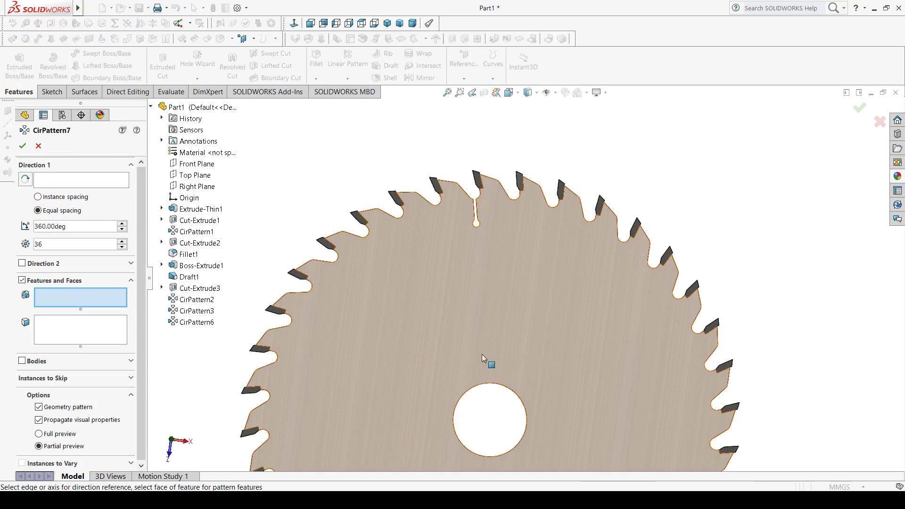
click(69, 180)
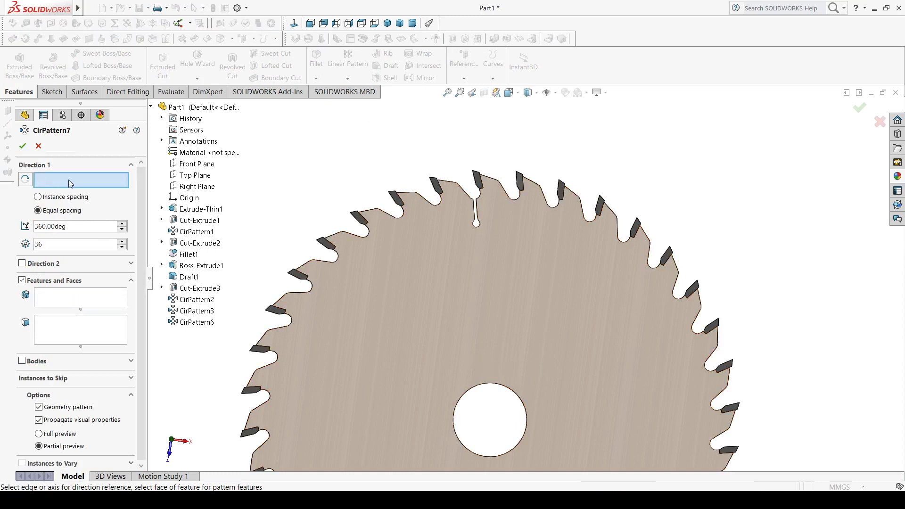
click(497, 389)
click(74, 296)
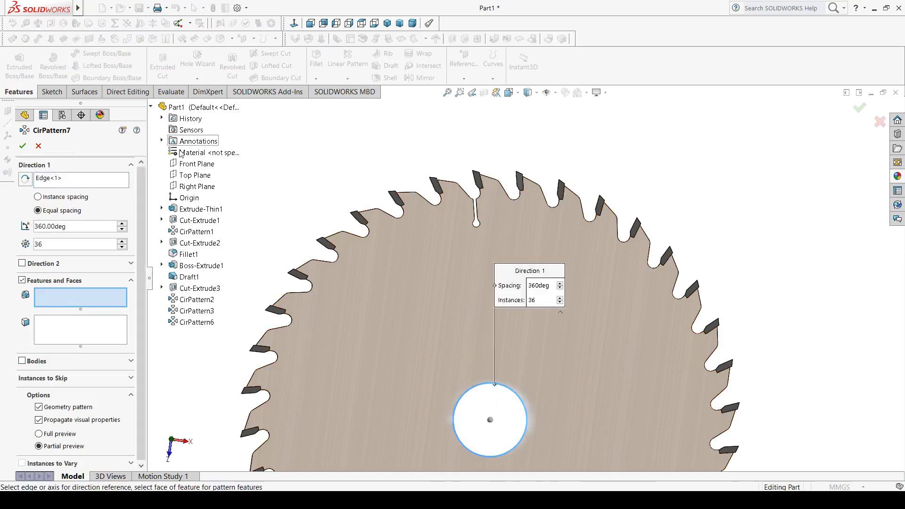
click(211, 289)
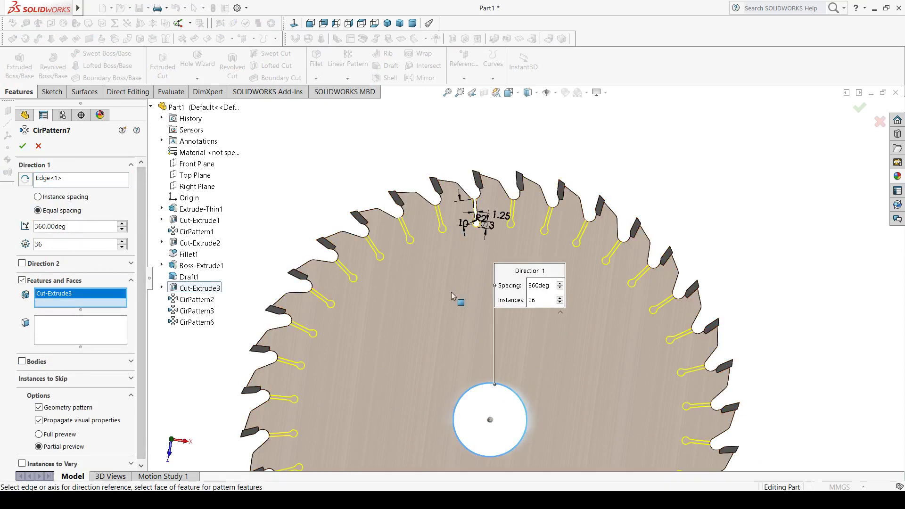
scroll(452, 296, up, 3)
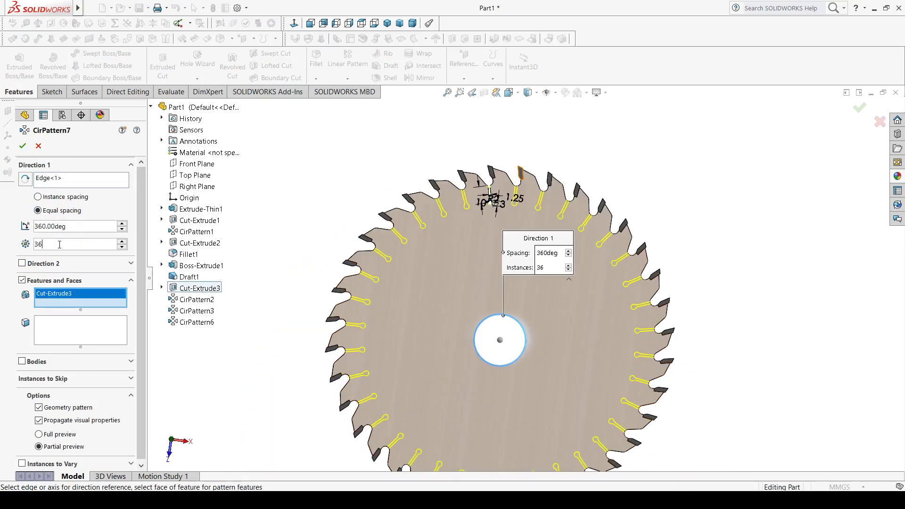
key(Return)
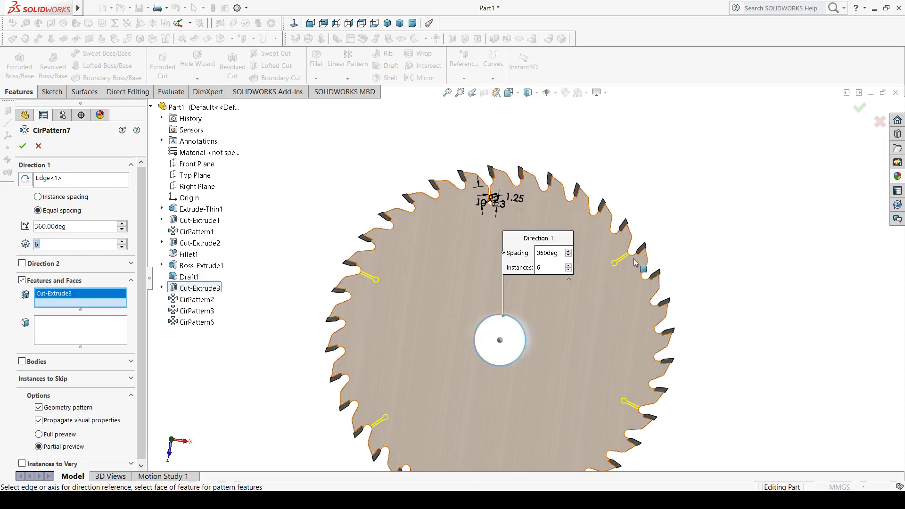
click(22, 146)
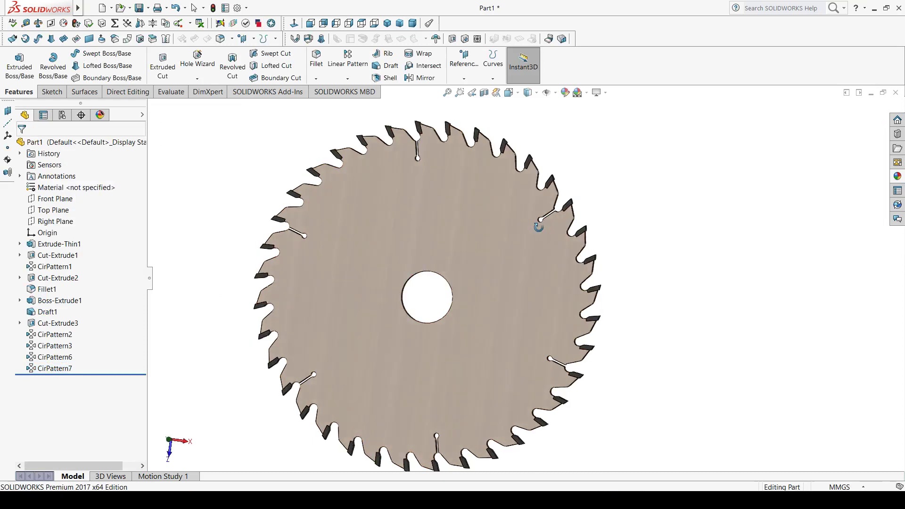
middle_drag(539, 227, 547, 227)
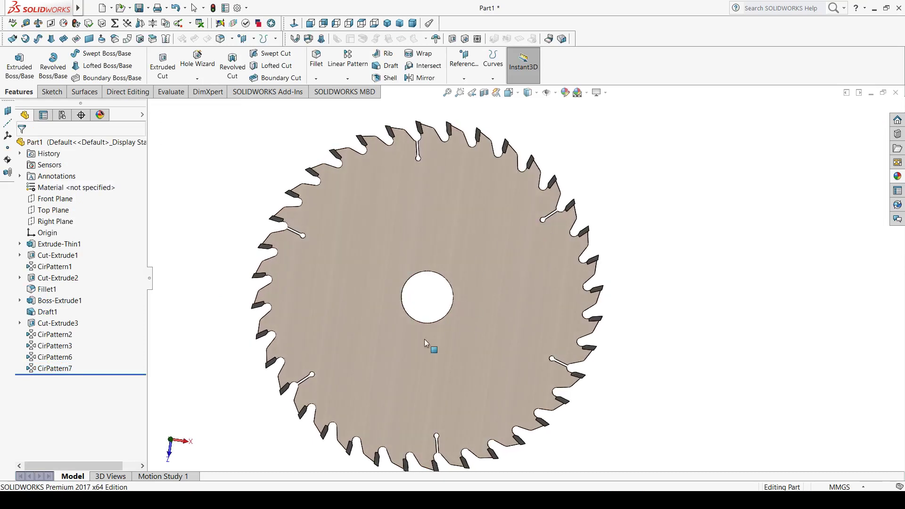
scroll(364, 313, up, 2)
scroll(443, 234, up, 2)
scroll(445, 220, down, 6)
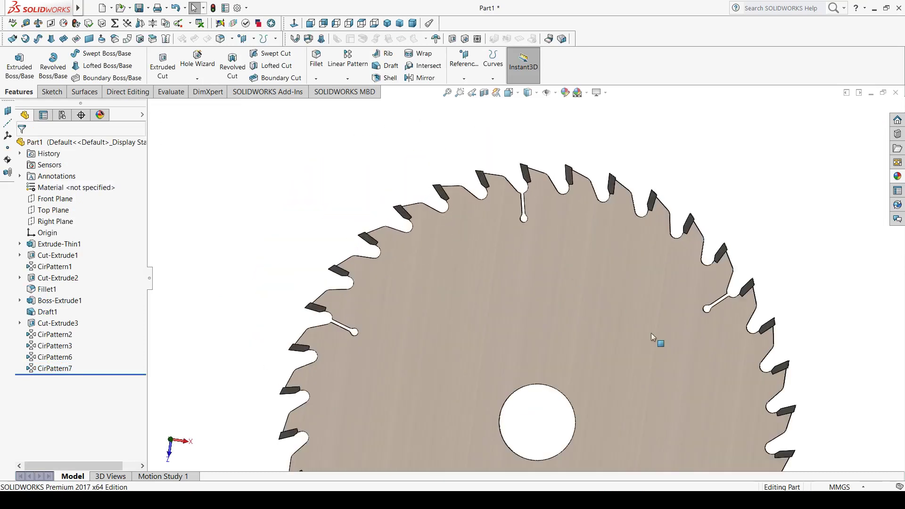
scroll(652, 333, up, 3)
middle_drag(562, 315, 565, 284)
scroll(565, 283, down, 4)
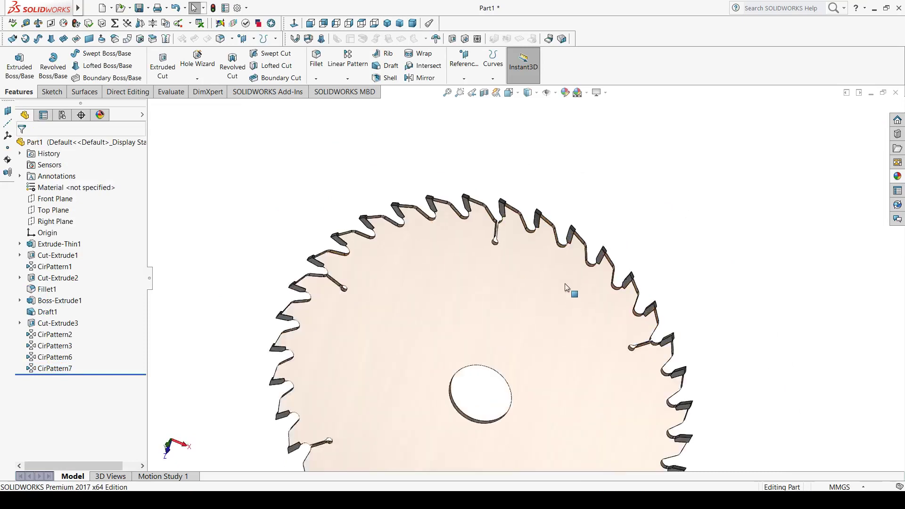
middle_drag(521, 264, 475, 297)
scroll(493, 285, up, 3)
scroll(504, 319, down, 3)
scroll(475, 297, down, 3)
mouse_move(521, 318)
middle_down()
mouse_move(516, 337)
mouse_move(568, 198)
middle_up()
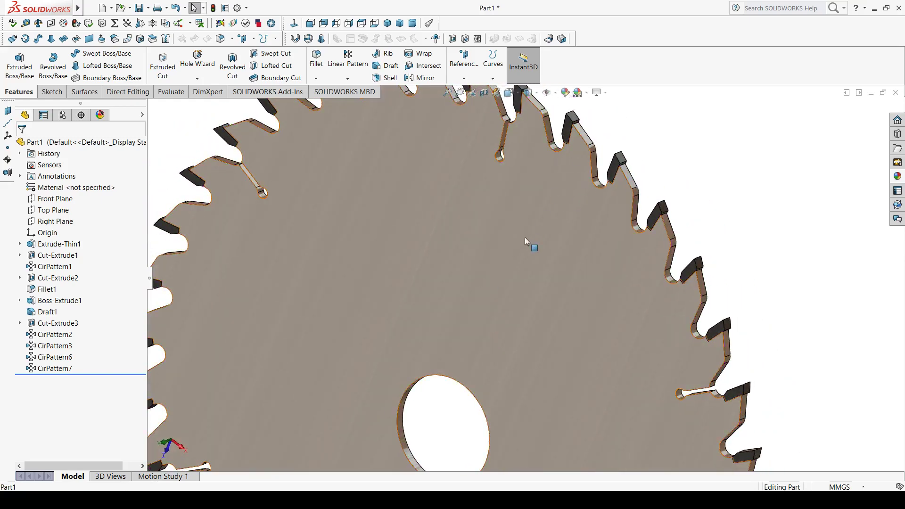
Drag a Metal > Steel appearance swatch onto the saw blade body.
click(541, 254)
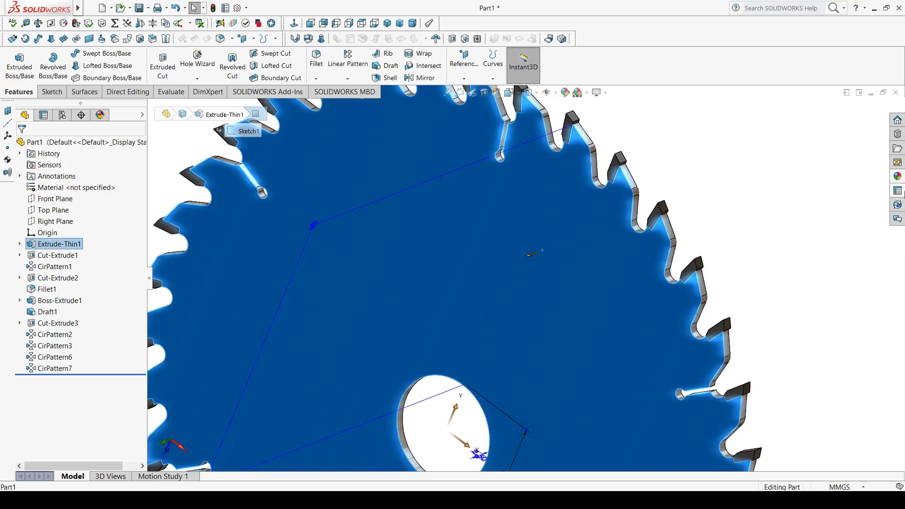
middle_drag(750, 212, 756, 200)
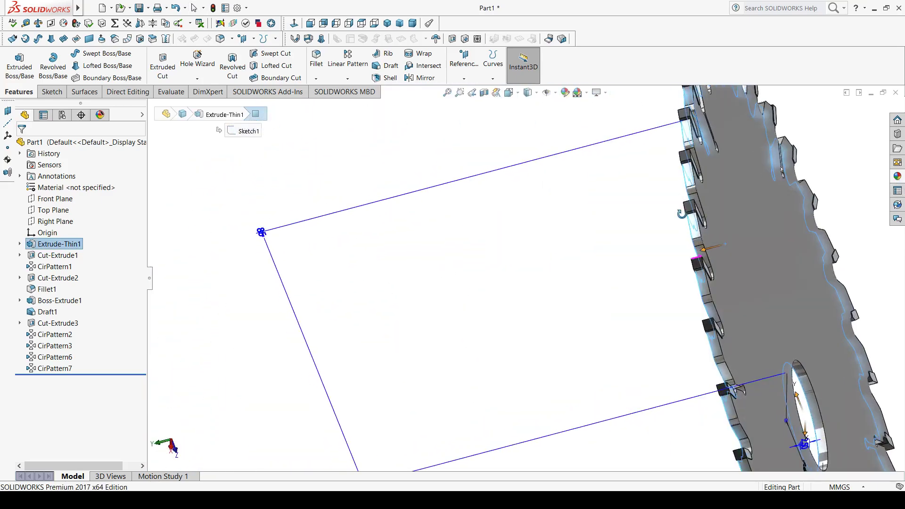
middle_drag(657, 311, 840, 248)
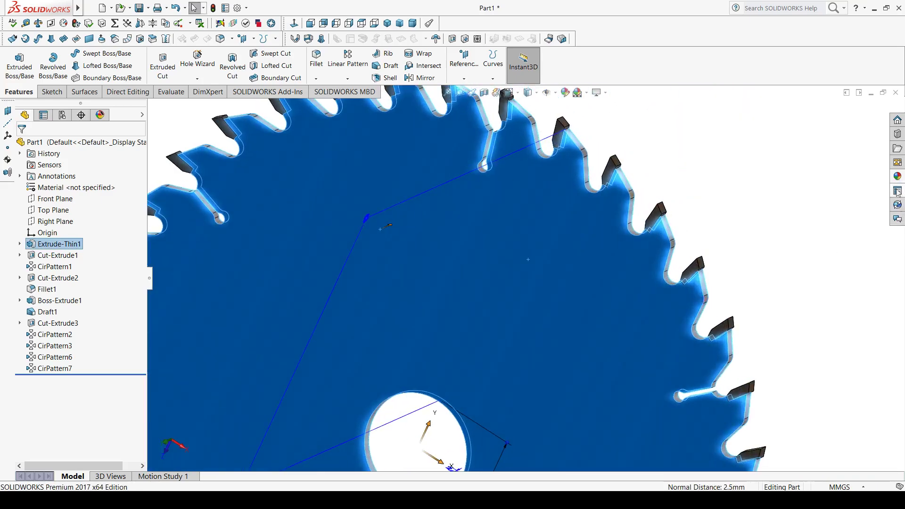
click(897, 191)
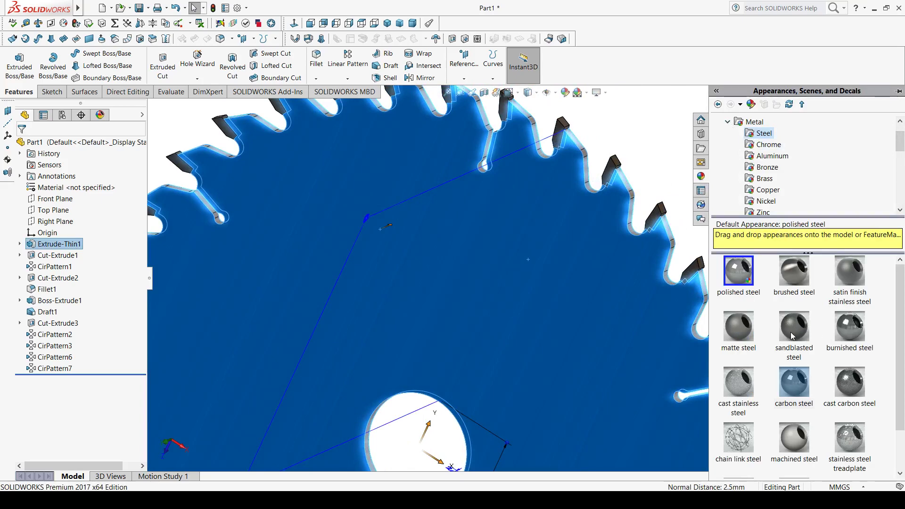
drag(792, 336, 654, 200)
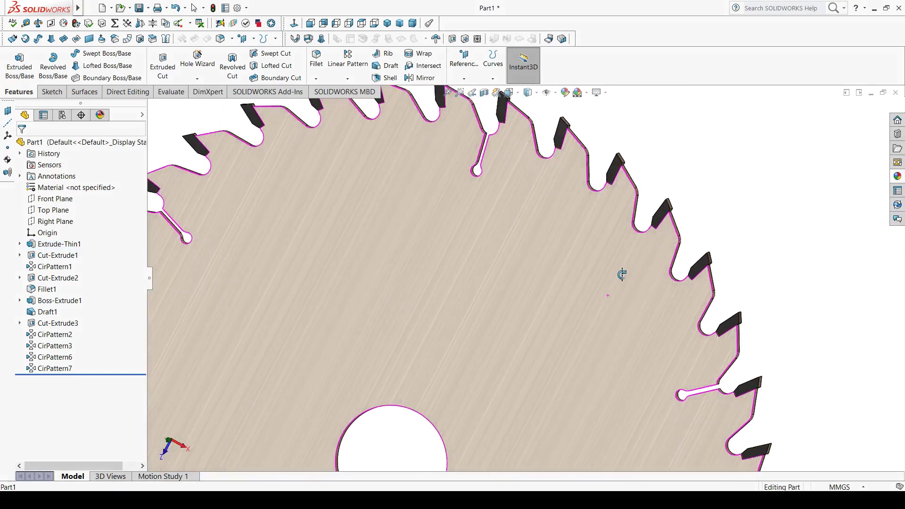
scroll(546, 299, up, 5)
scroll(471, 284, down, 3)
scroll(466, 295, down, 2)
scroll(489, 278, up, 4)
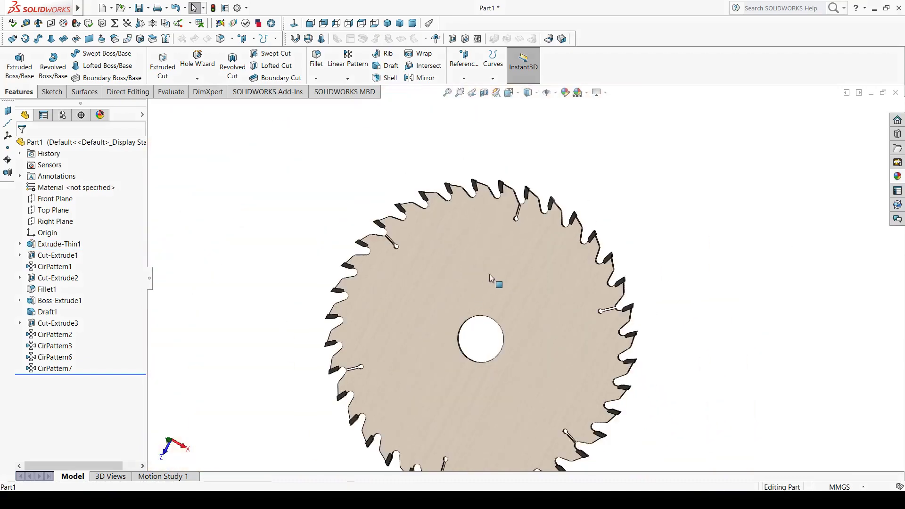
middle_drag(490, 278, 691, 354)
scroll(470, 230, down, 3)
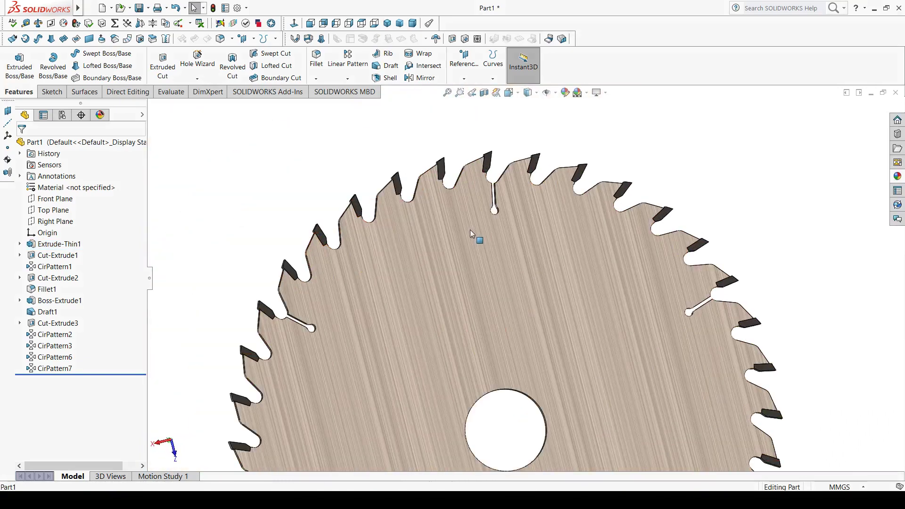
mouse_move(471, 230)
middle_down()
mouse_move(529, 273)
mouse_move(599, 285)
mouse_move(565, 212)
mouse_move(537, 176)
middle_up()
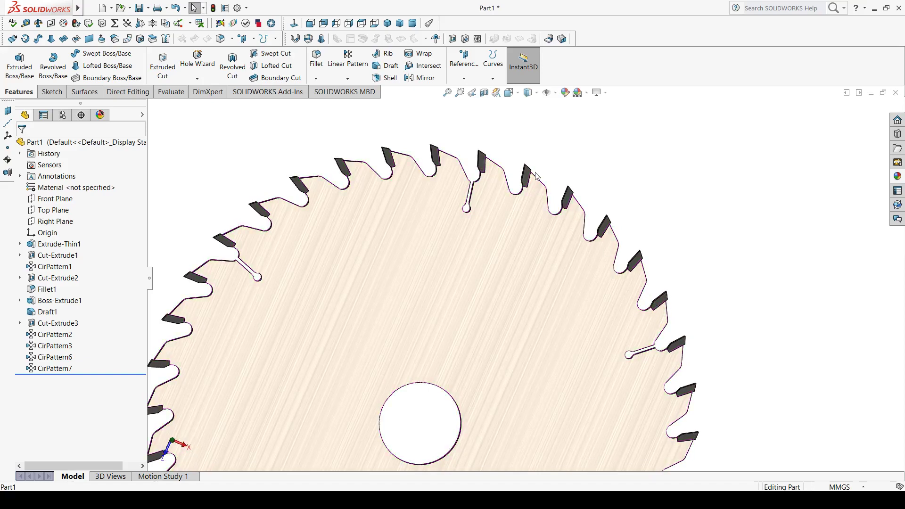
scroll(536, 176, down, 3)
mouse_move(581, 197)
middle_down()
mouse_move(531, 207)
mouse_move(571, 209)
mouse_move(496, 307)
mouse_move(523, 279)
mouse_move(502, 315)
middle_up()
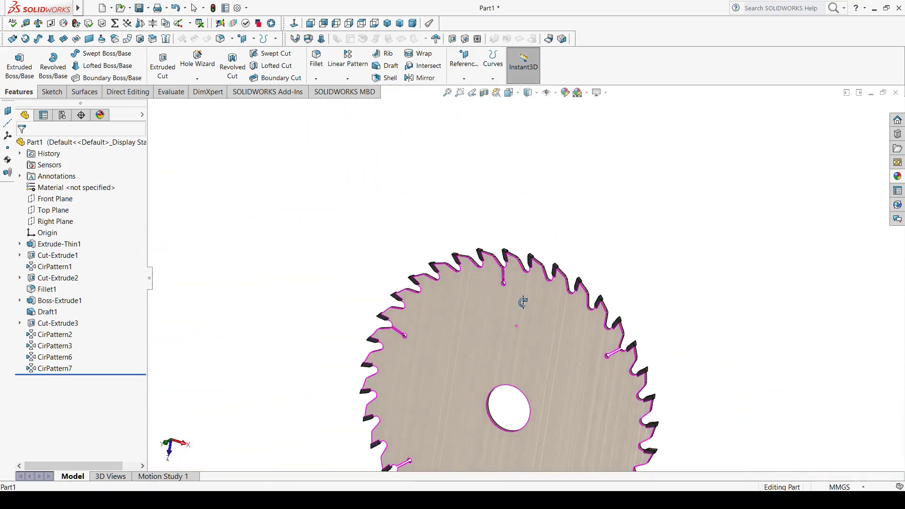
key(f)
scroll(524, 307, down, 3)
scroll(508, 370, up, 3)
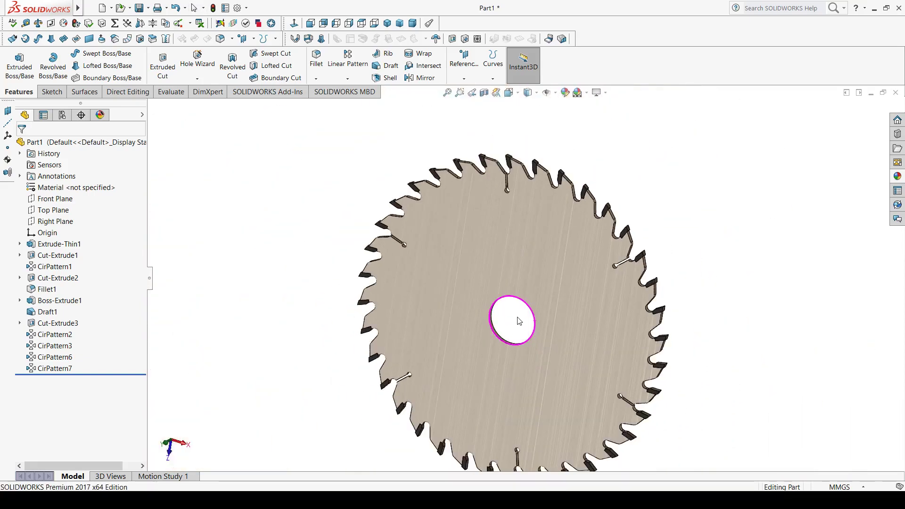
mouse_move(520, 321)
middle_down()
mouse_move(537, 274)
mouse_move(549, 284)
mouse_move(529, 303)
mouse_move(431, 296)
mouse_move(491, 307)
mouse_move(737, 308)
mouse_move(851, 325)
middle_up()
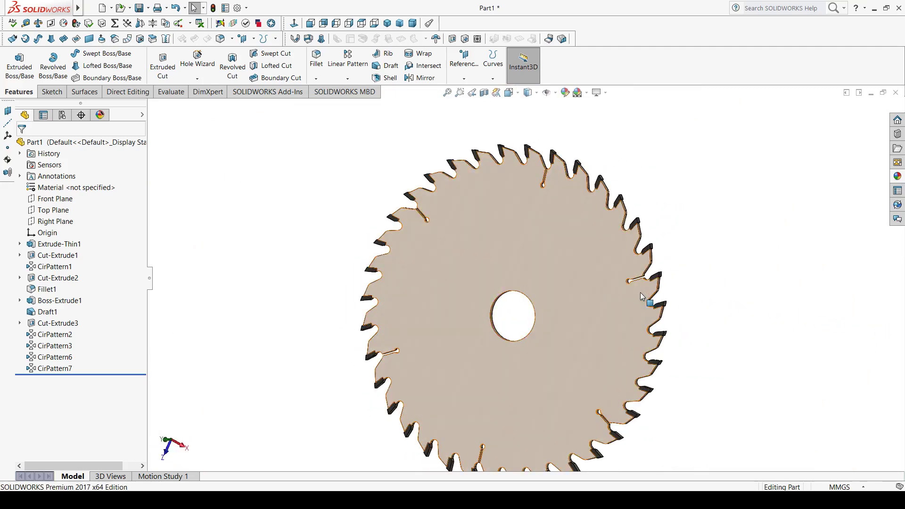